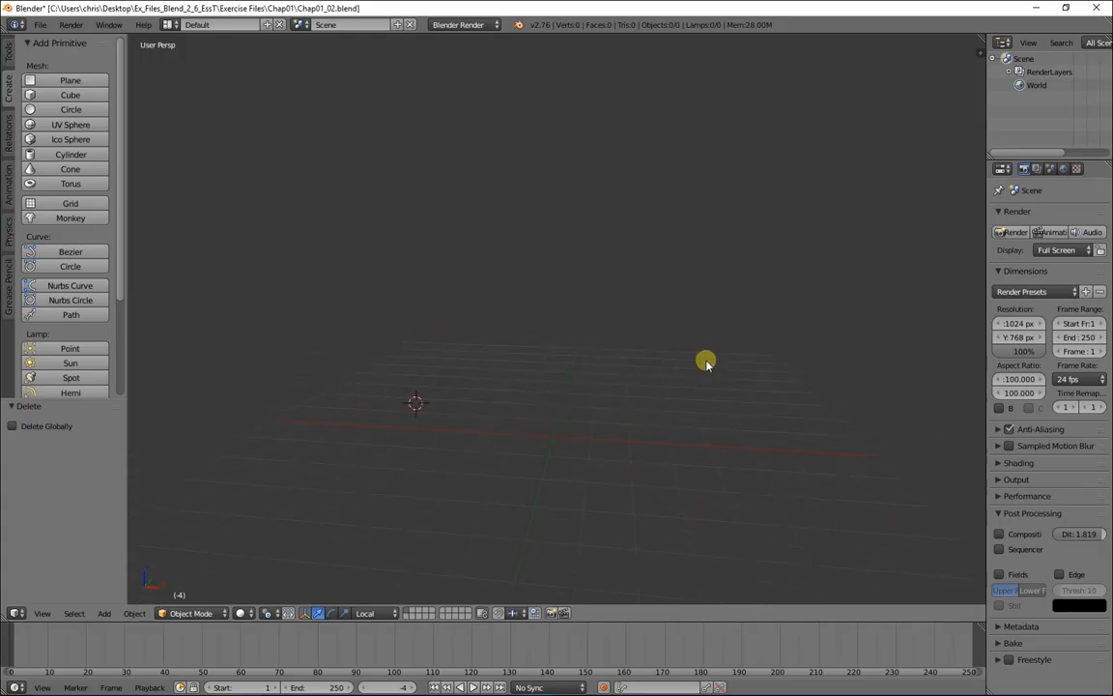
middle_drag(611, 345, 606, 385)
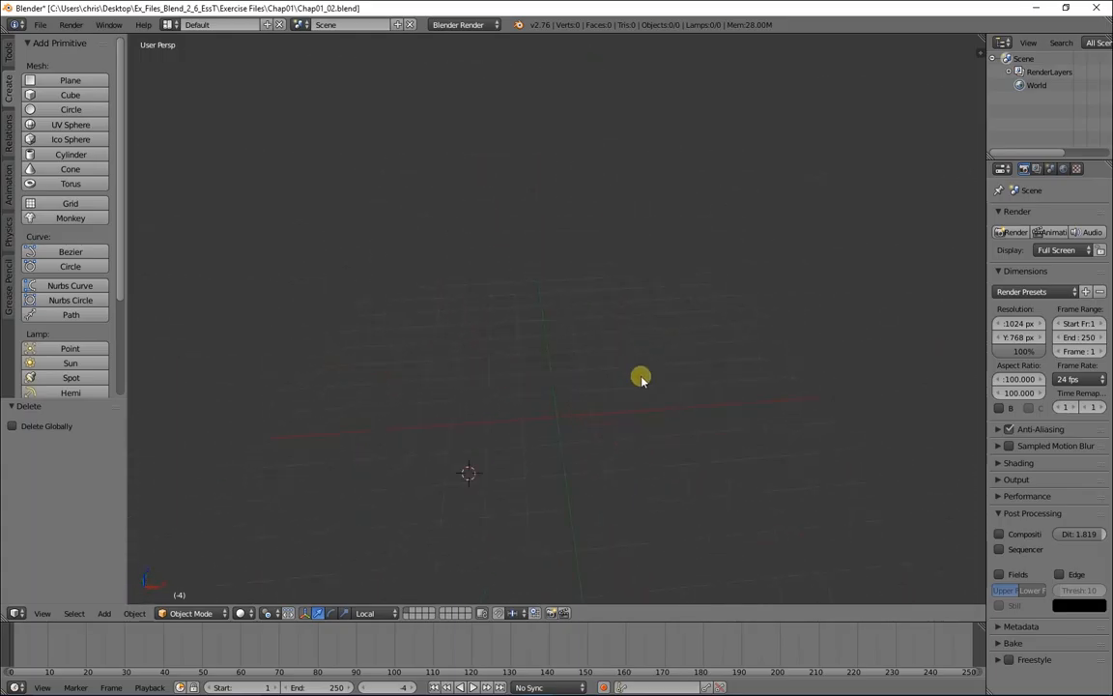
middle_drag(599, 337, 571, 314)
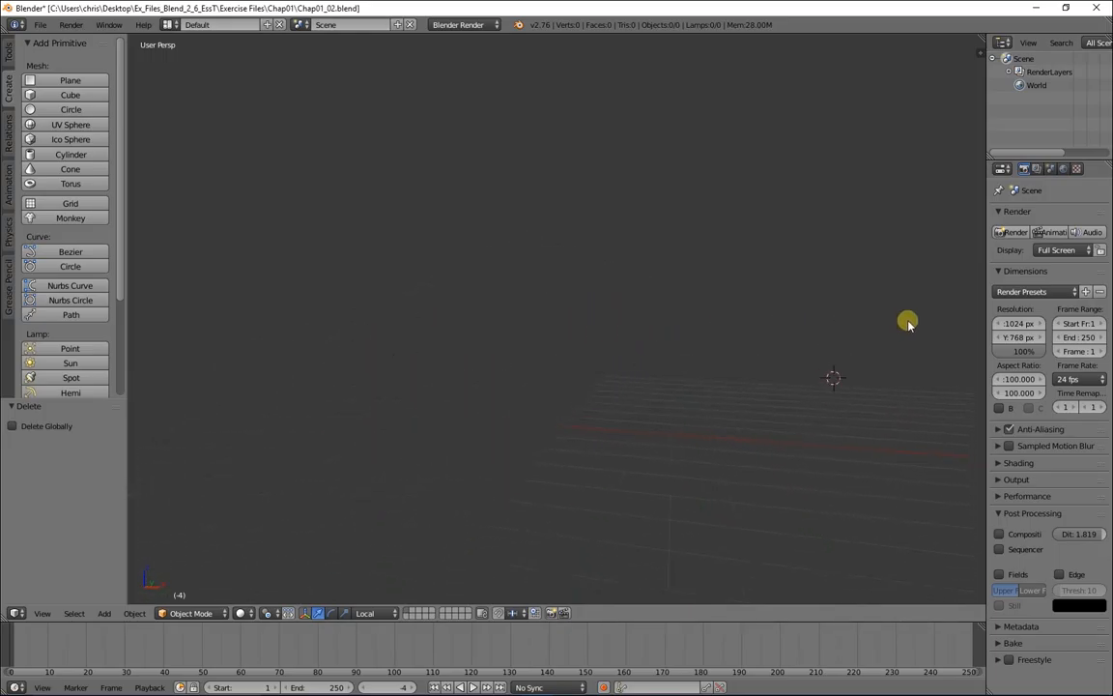
middle_drag(615, 305, 587, 358)
scroll(587, 360, down, 9)
scroll(587, 361, up, 5)
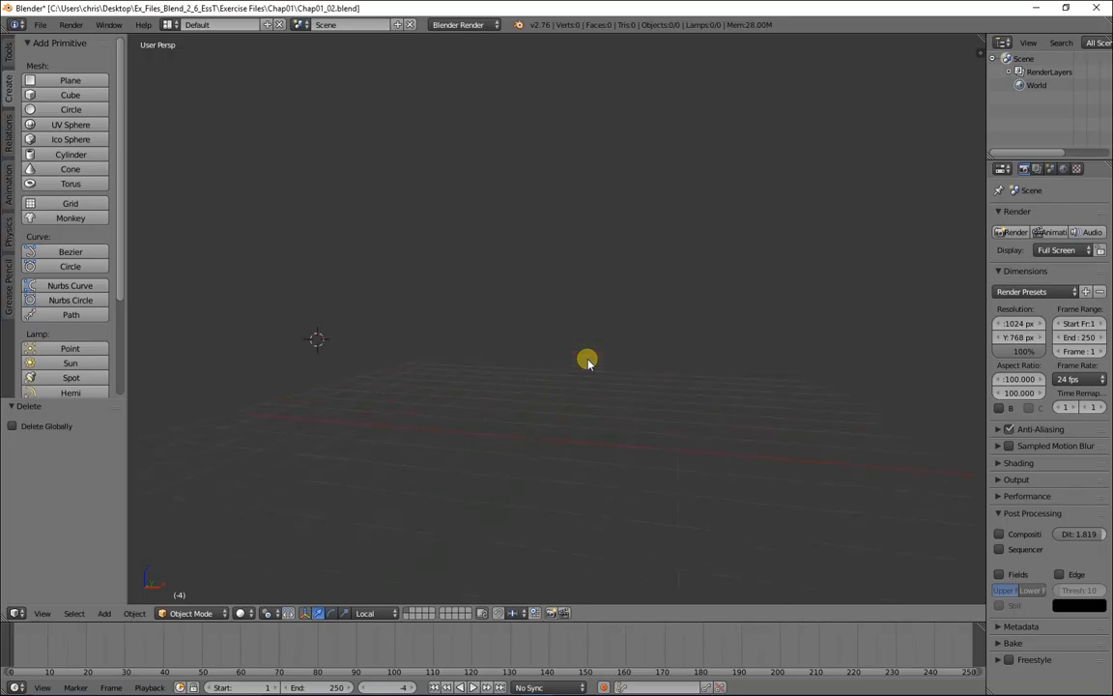
middle_drag(586, 359, 625, 395)
middle_drag(568, 373, 630, 293)
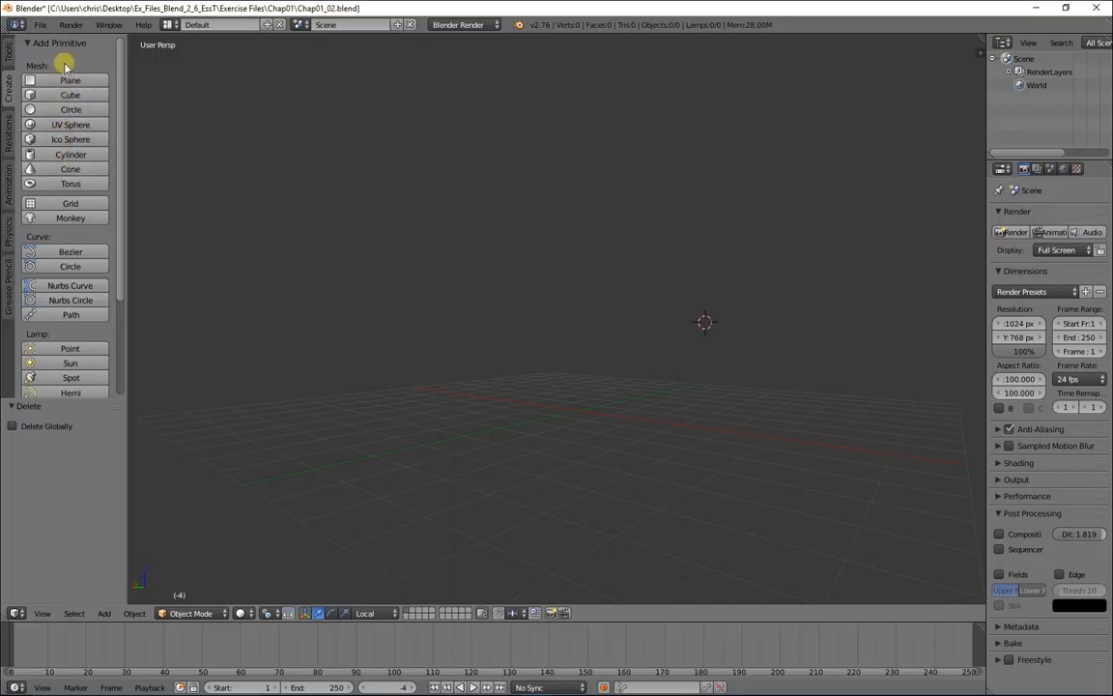
Add a cylinder mesh with 24 vertices, a radius of 1.160 and a depth of 6.650.
click(69, 155)
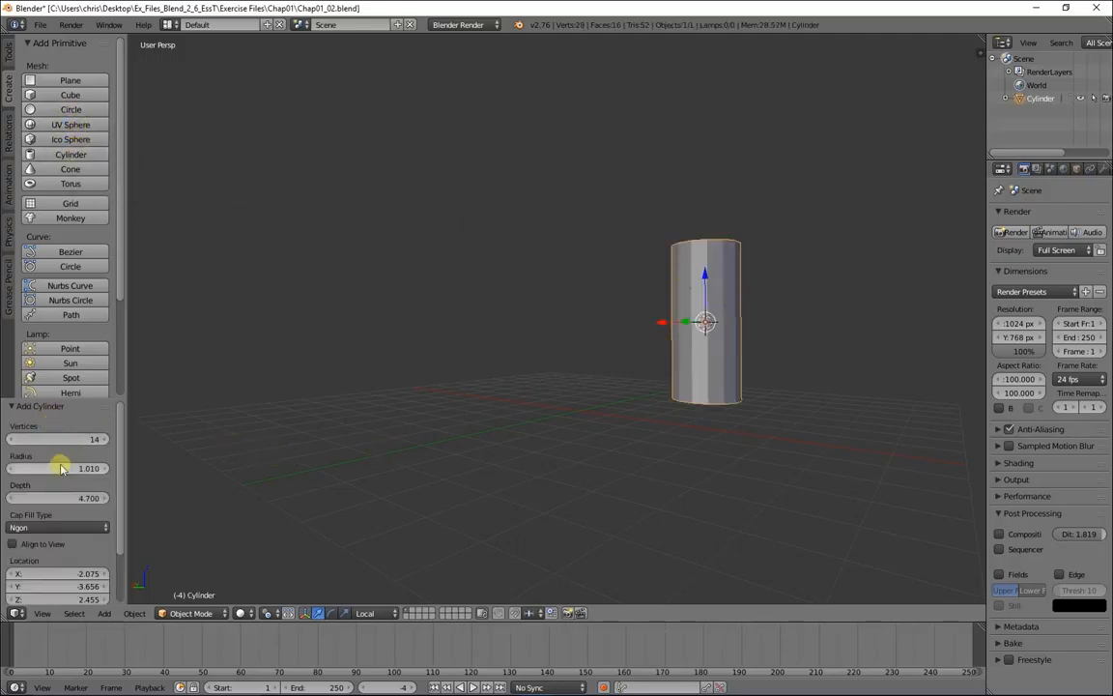
mouse_move(53, 439)
mouse_down()
mouse_move(129, 440)
mouse_move(40, 445)
mouse_move(86, 453)
mouse_move(48, 454)
mouse_move(62, 457)
mouse_up()
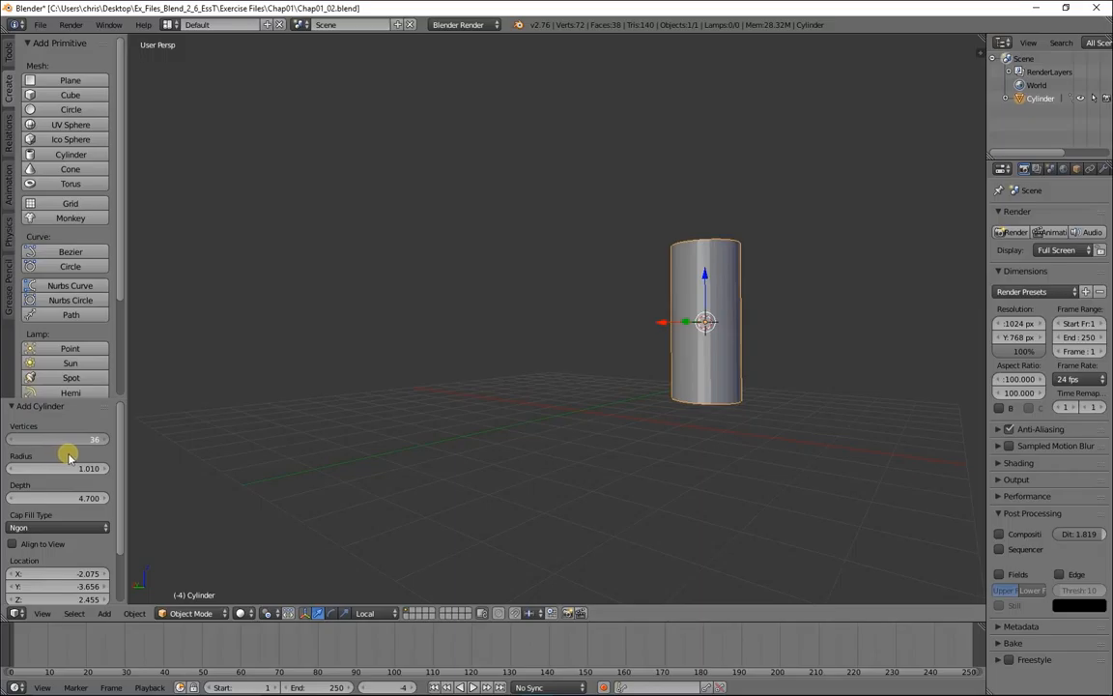
drag(72, 456, 54, 439)
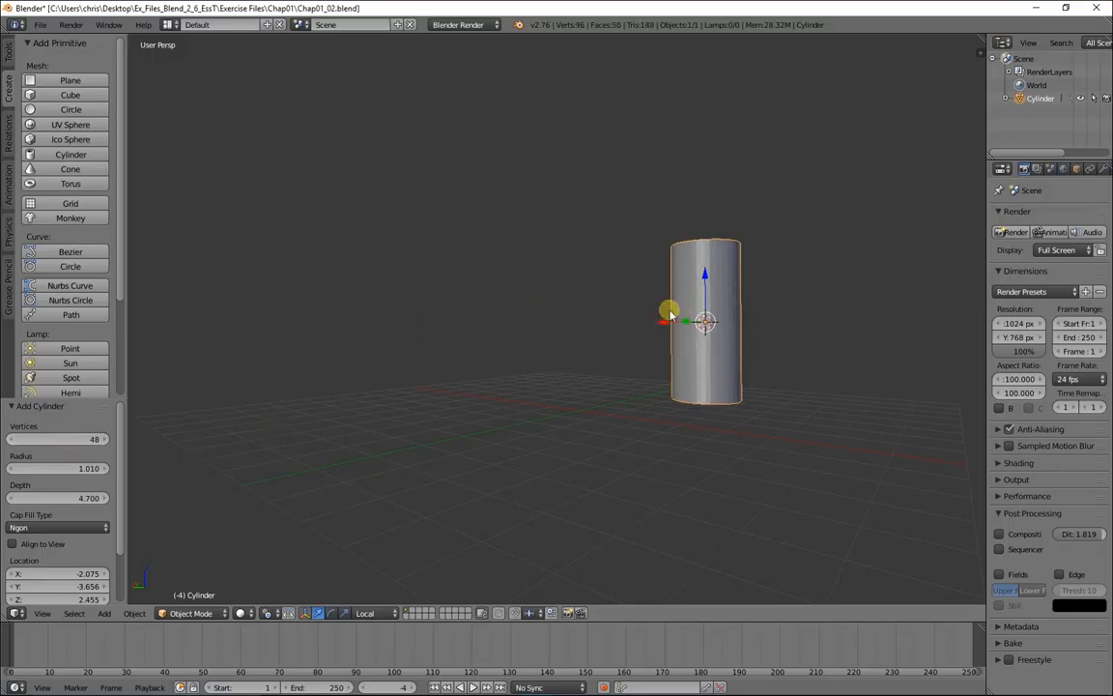
drag(88, 440, 75, 440)
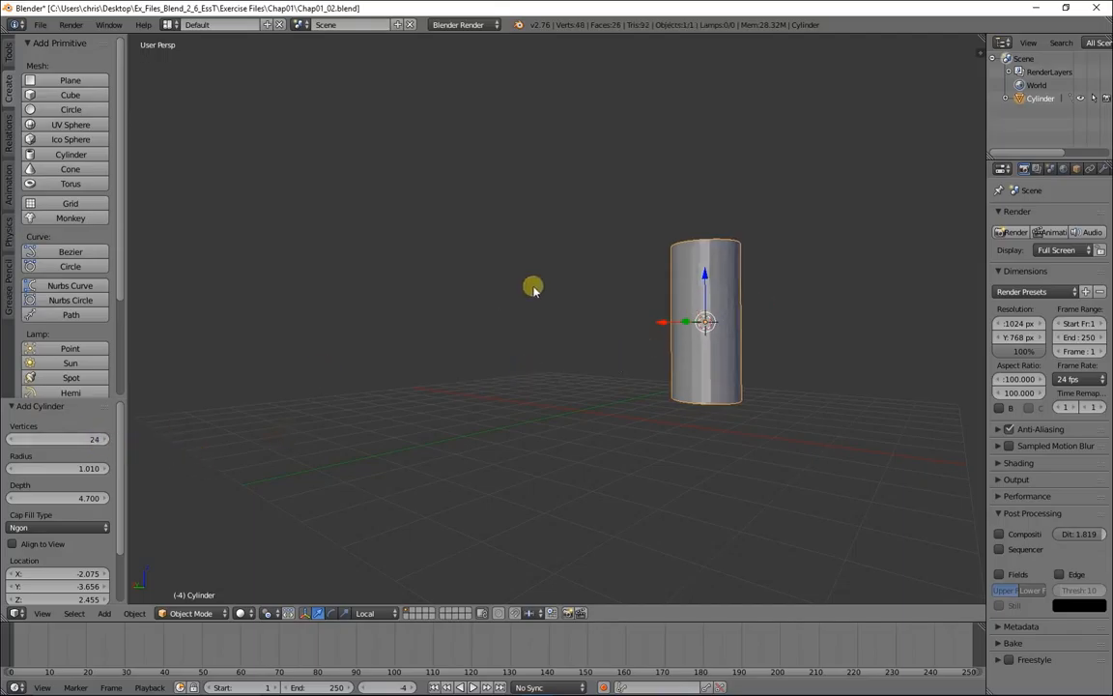
drag(87, 471, 200, 475)
Set the cylinder's X, Y and Z location to 0 to place it at the world origin.
click(74, 573)
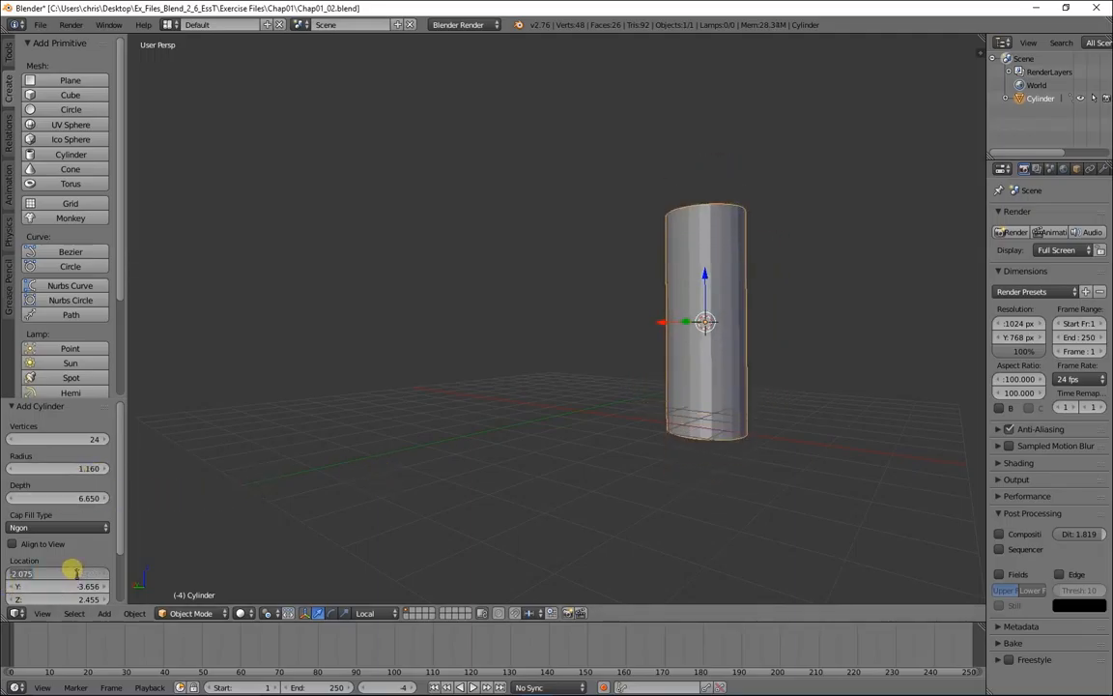
key(Return)
click(85, 588)
text(0)
key(Return)
click(90, 600)
text(000)
key(Return)
Inspect the cylinder from several angles and from the front, comparing perspective and orthographic projection, ending in front orthographic view.
middle_drag(675, 430, 706, 455)
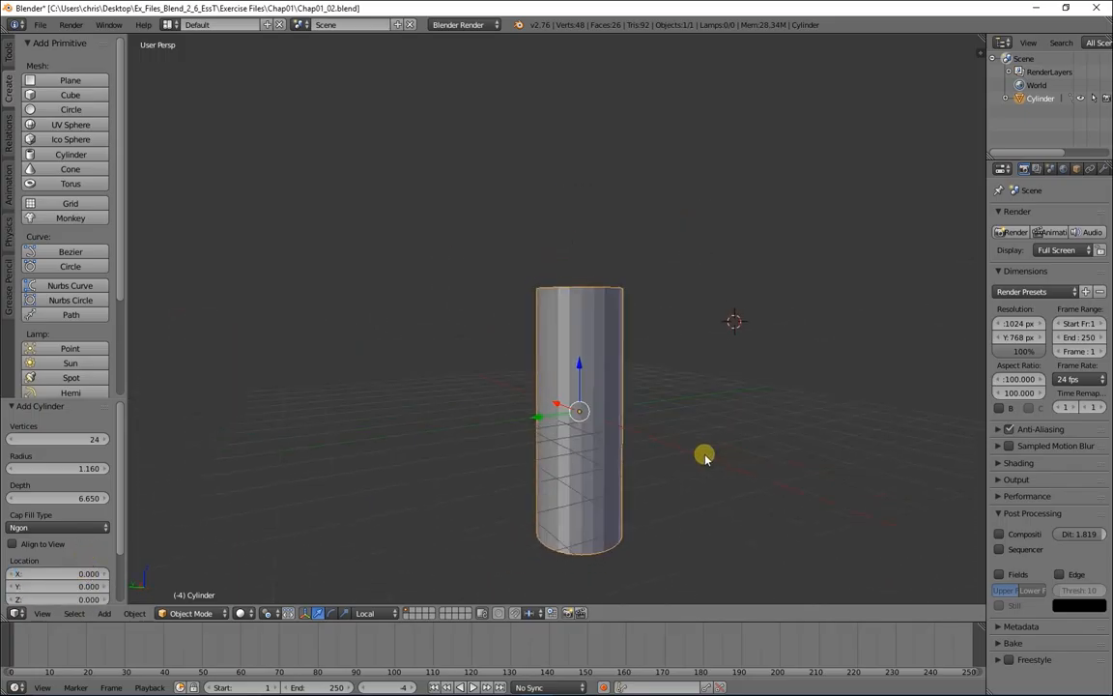
middle_drag(648, 352, 672, 397)
shift+middle_drag(744, 455, 684, 398)
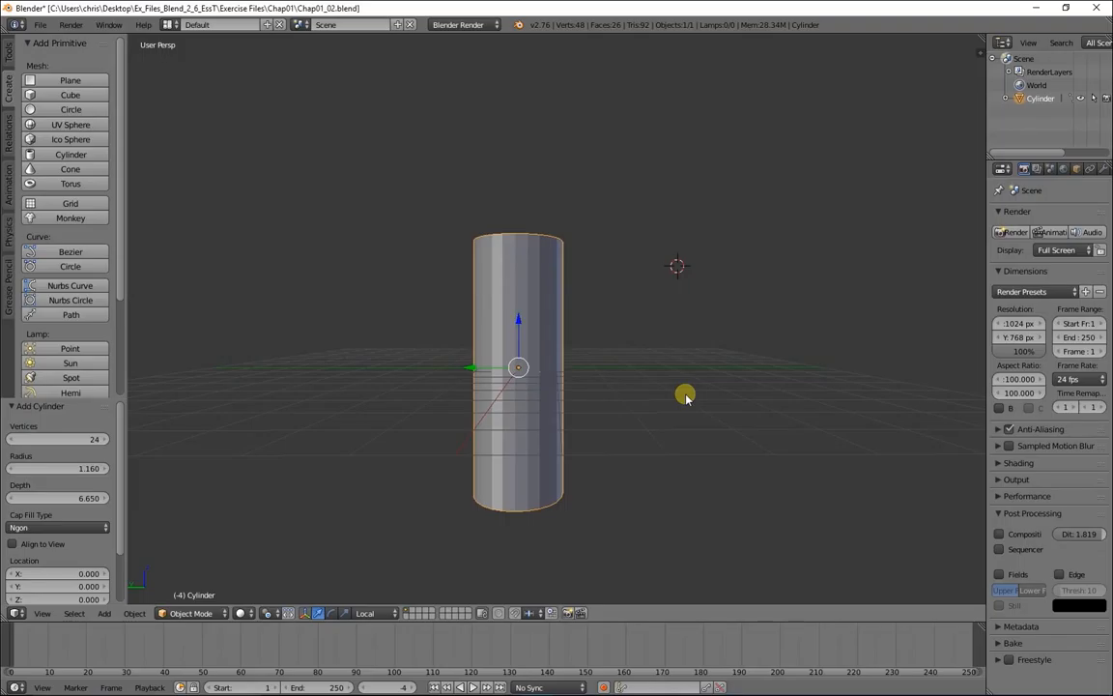
middle_drag(634, 385, 688, 370)
middle_drag(138, 421, 761, 413)
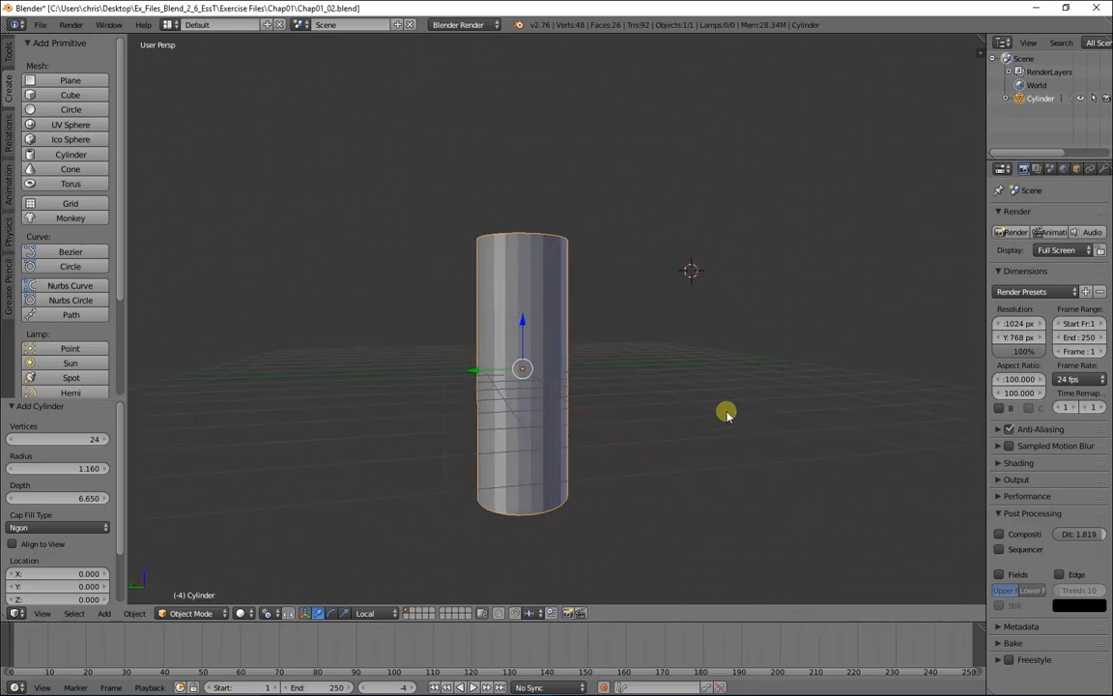
key(KP_1)
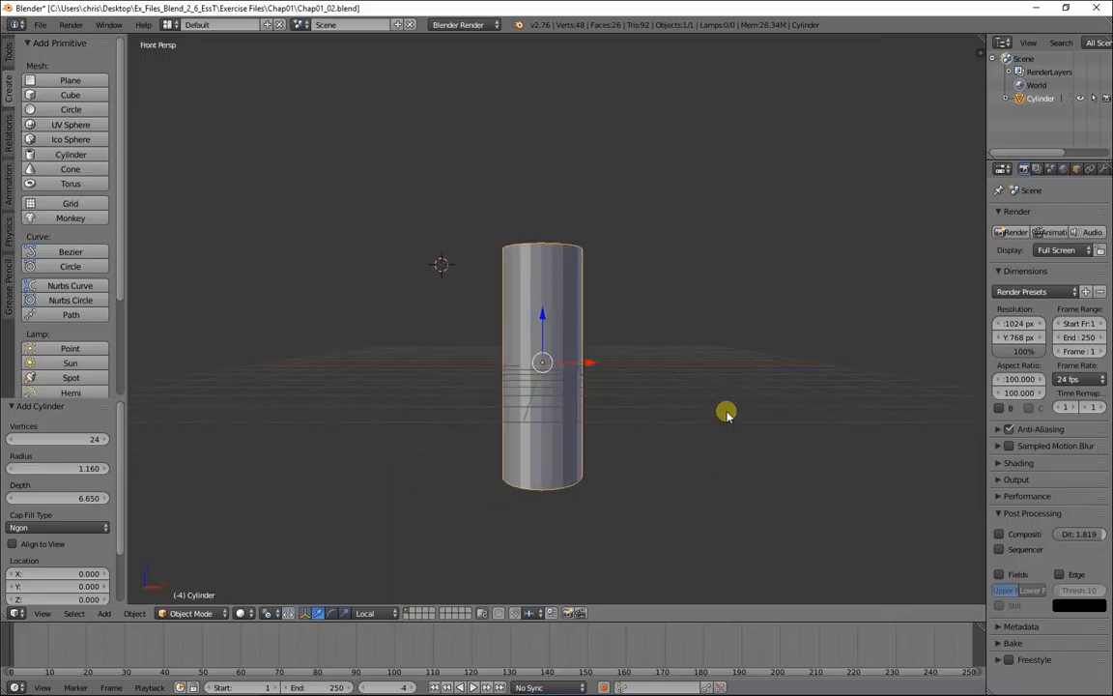
key(KP_5)
key(KP_5)
key(KP_5)
key(KP_5)
key(KP_5)
key(KP_5)
key(KP_5)
key(KP_5)
key(KP_5)
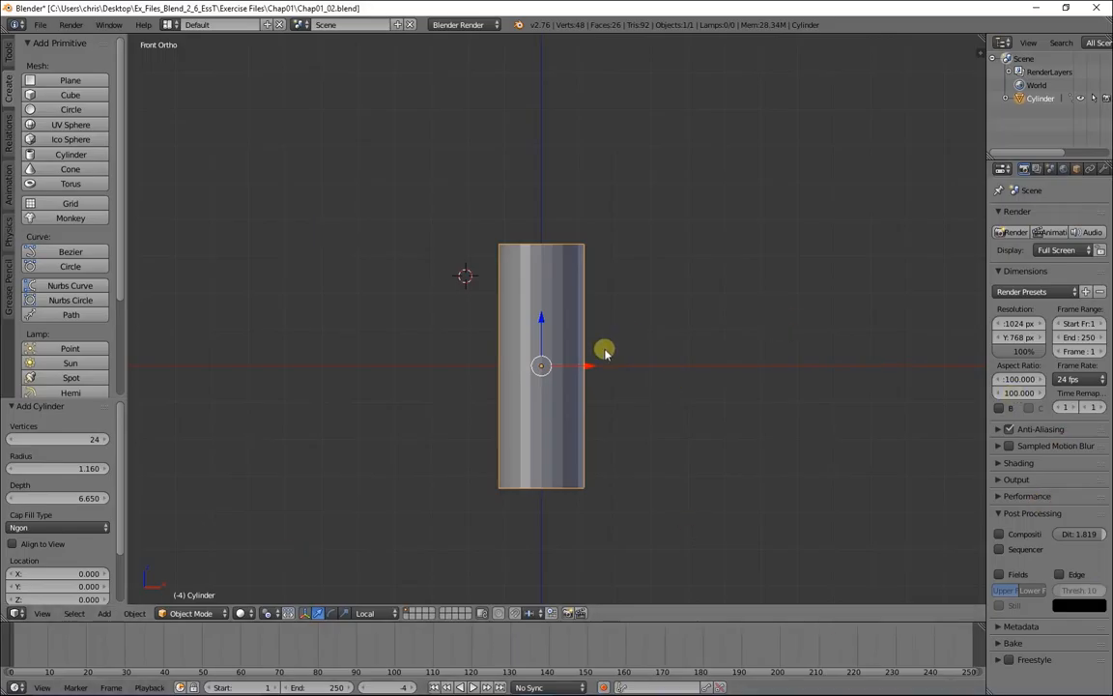
key(KP_5)
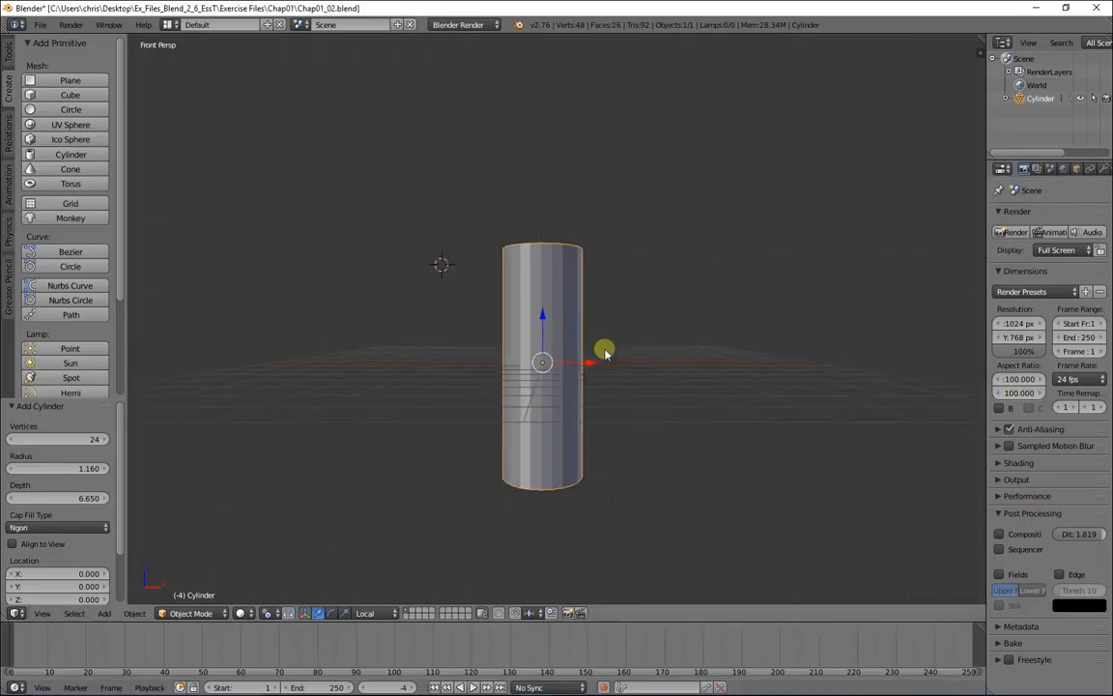
key(KP_5)
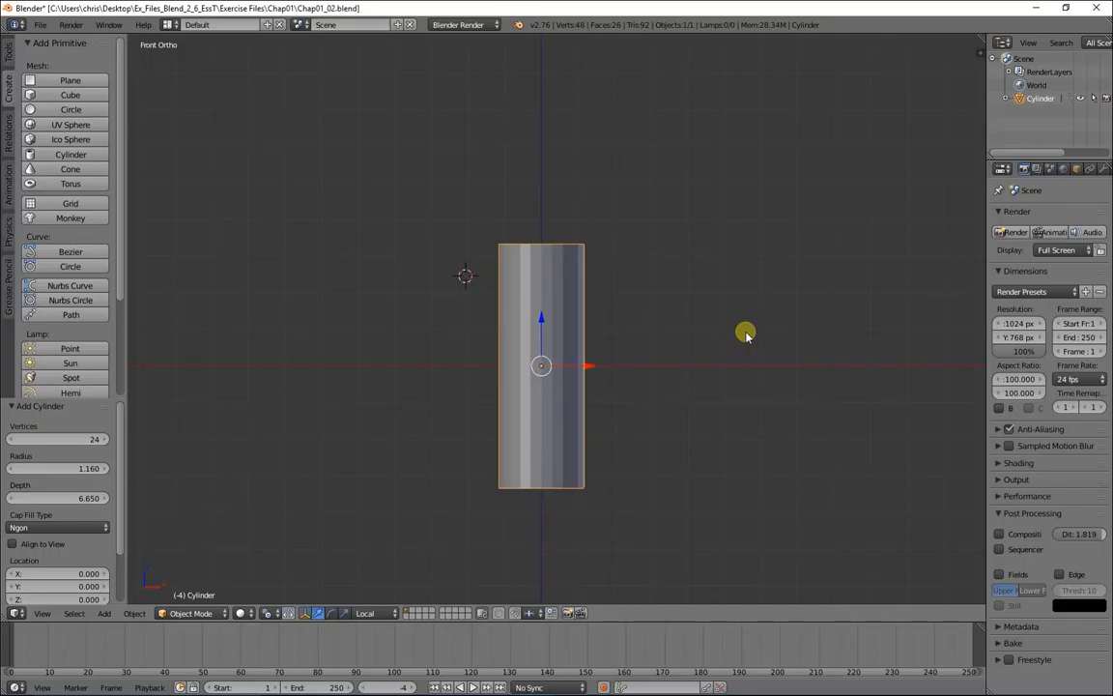
Examine the cylinder in quad view, trying perspective, orthographic and right-side viewing in the free view pane.
key(ctrl+alt+q)
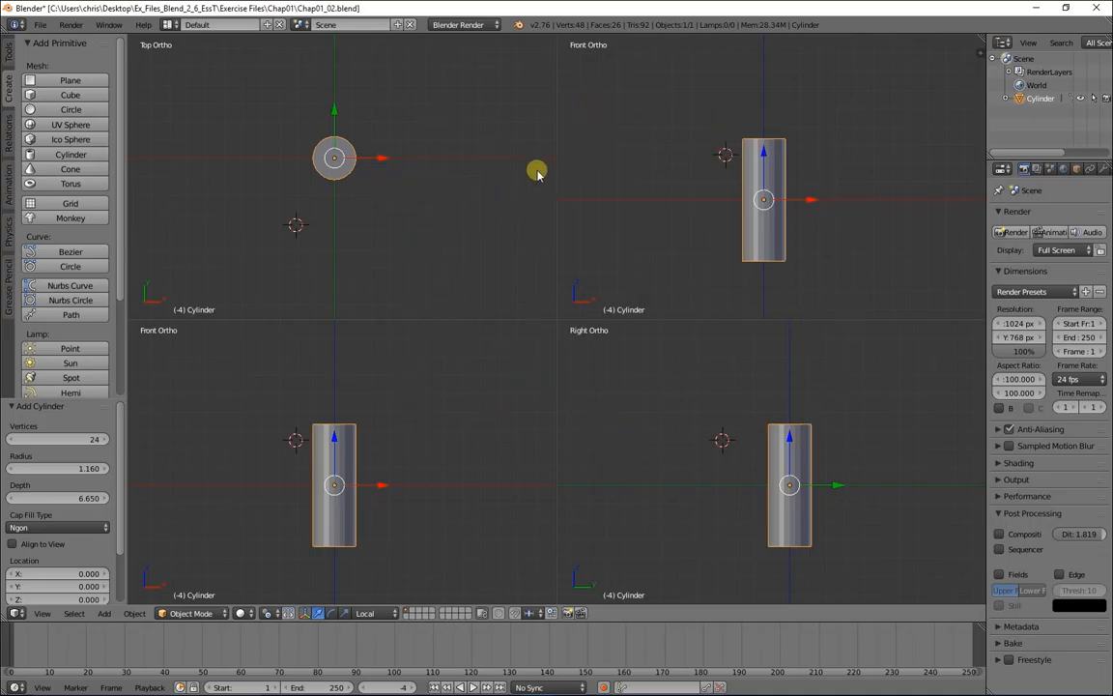
click(588, 44)
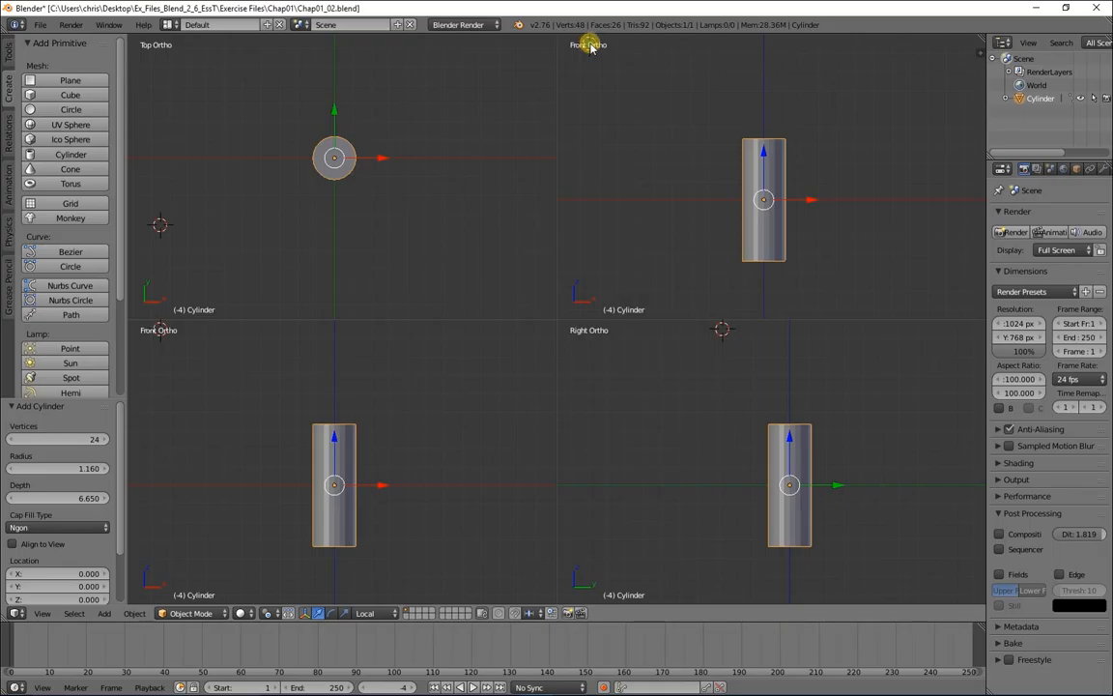
middle_drag(744, 155, 748, 161)
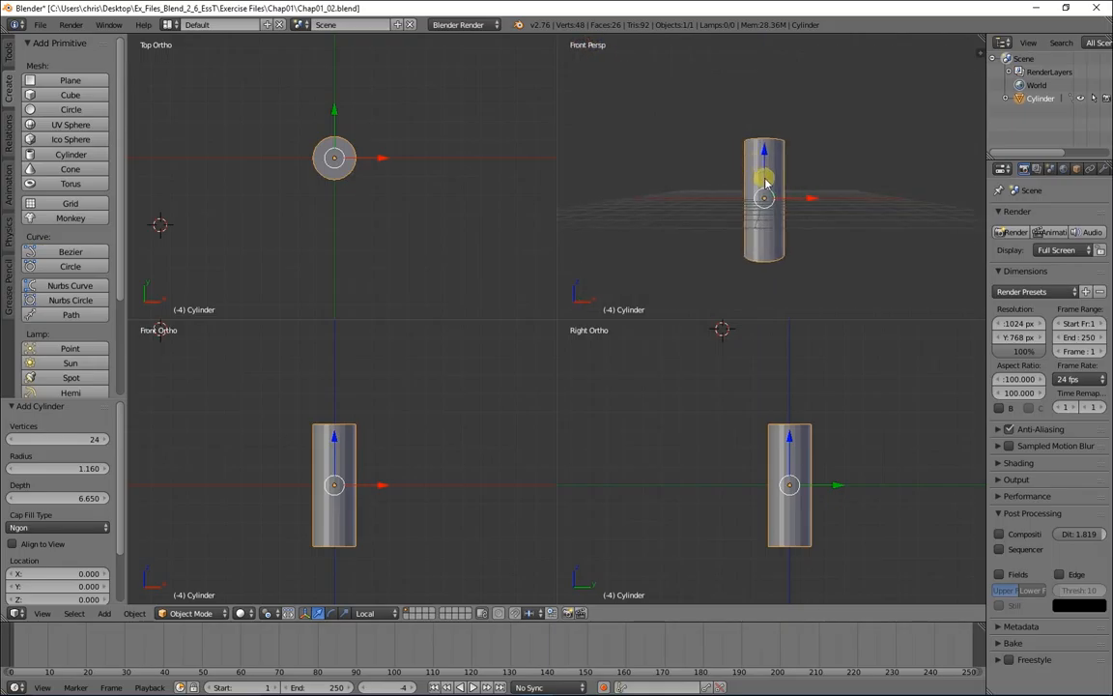
key(KP_5)
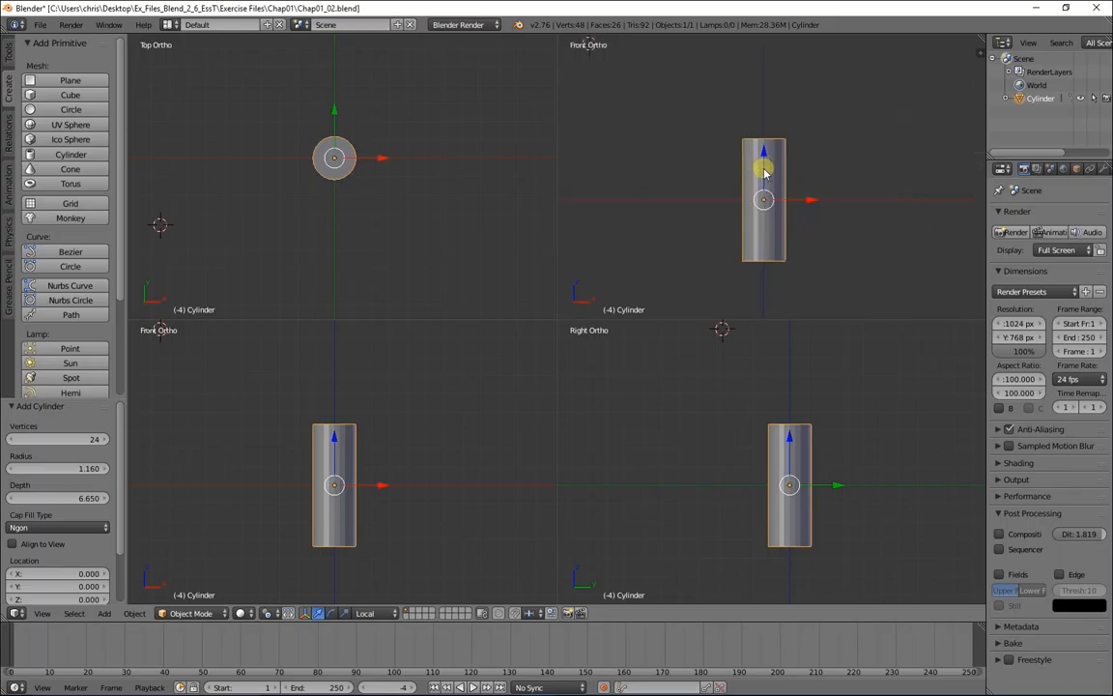
middle_drag(764, 179, 768, 183)
click(854, 400)
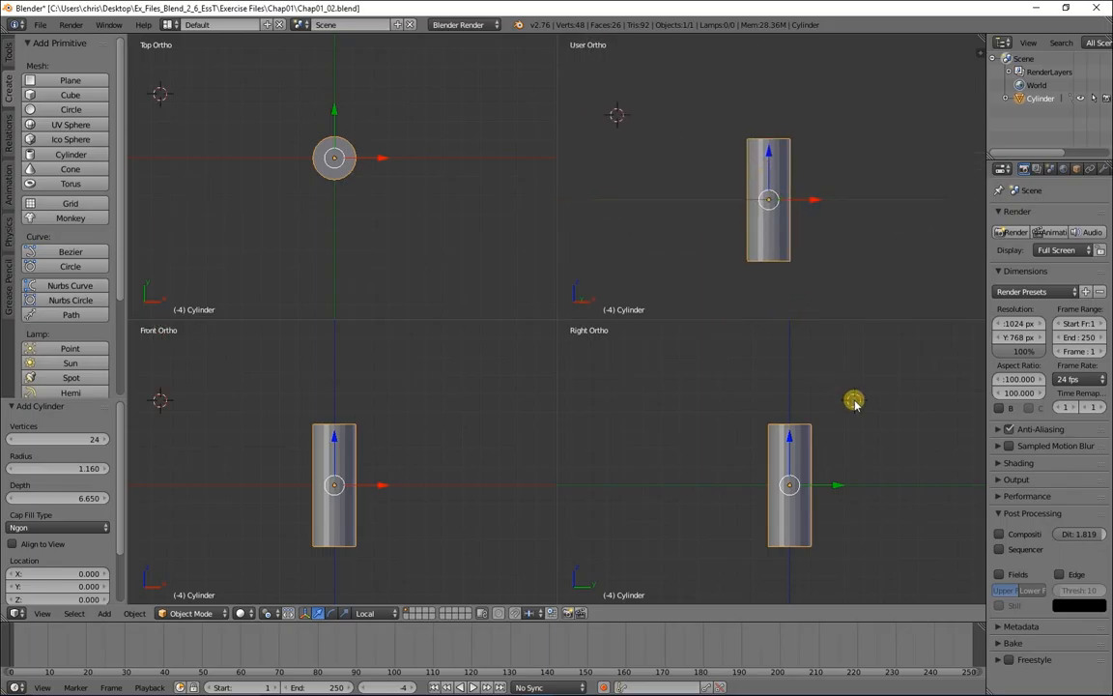
click(300, 383)
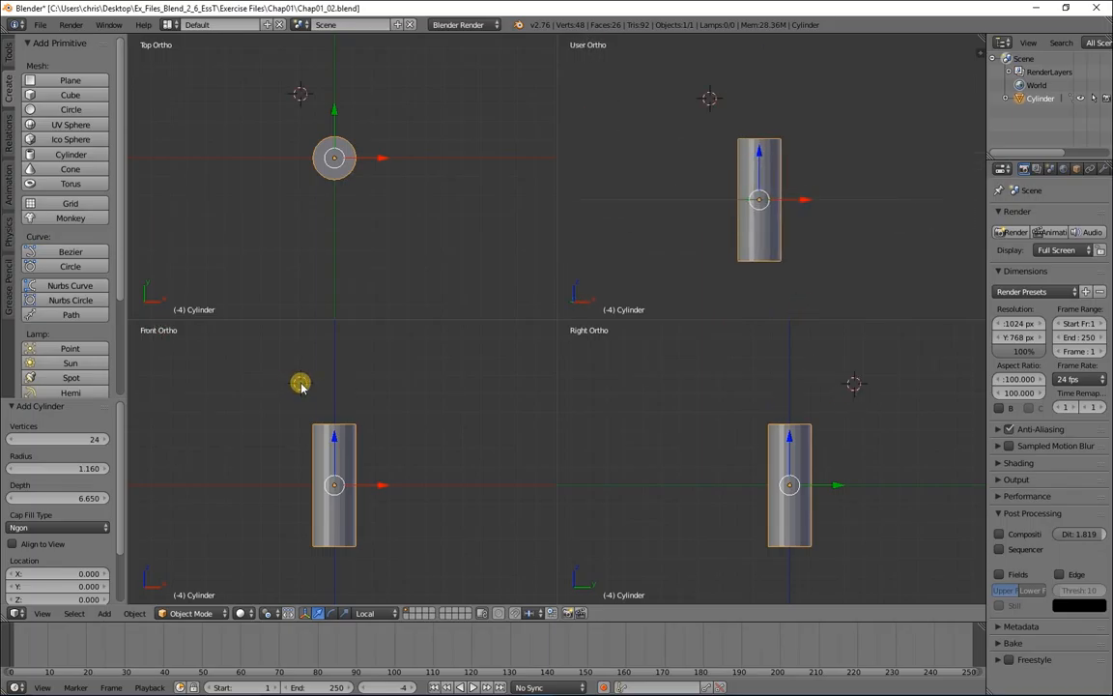
key(KP_3)
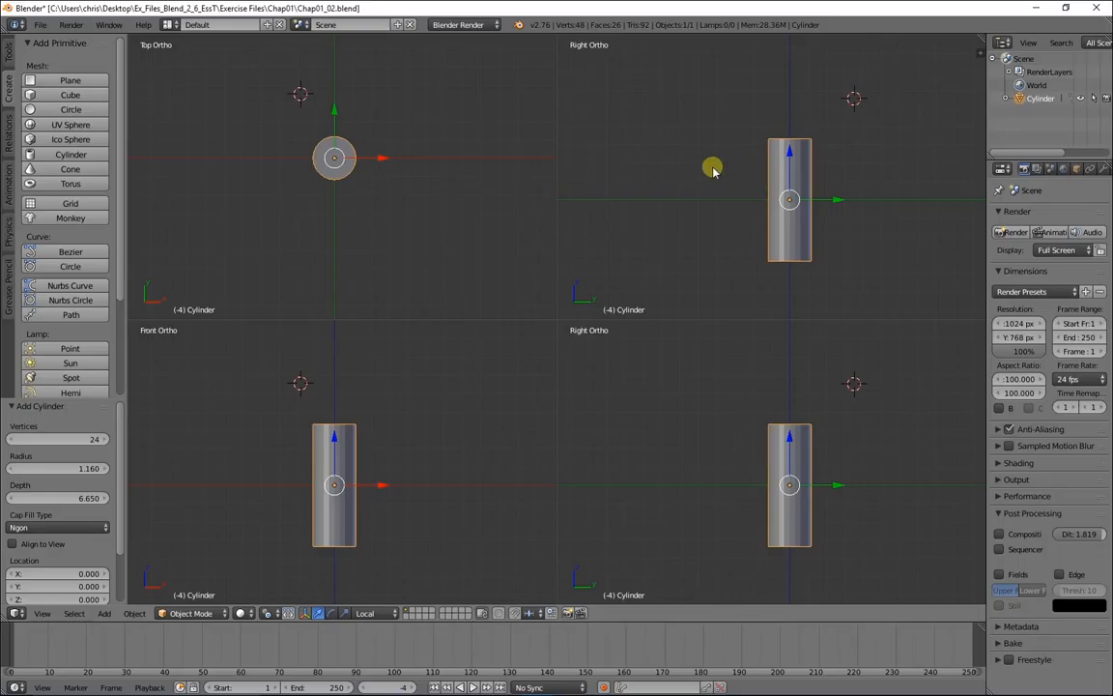
Return to a single viewport and view the cylinder at an angle in perspective projection.
key(ctrl+alt+q)
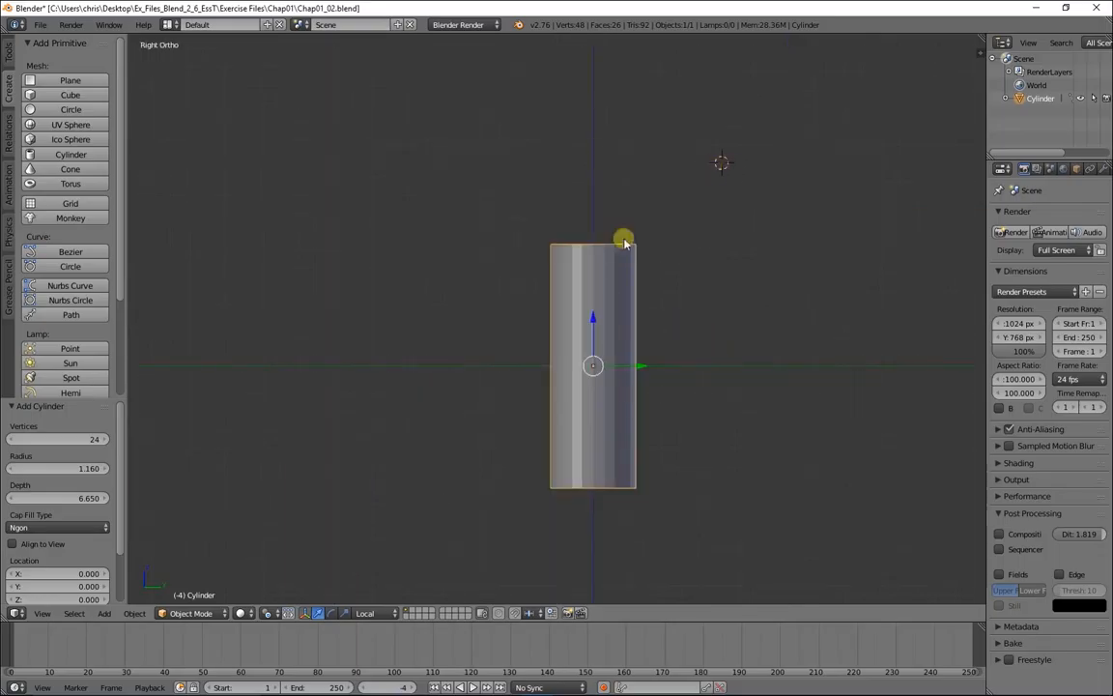
key(KP_5)
middle_drag(735, 270, 761, 314)
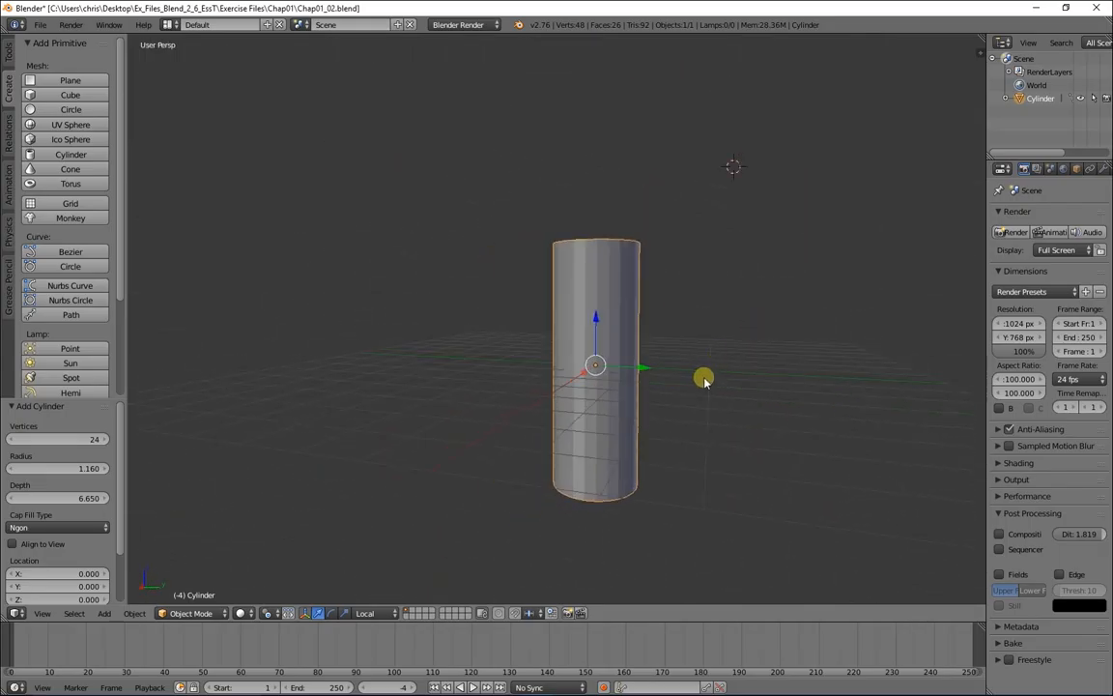
middle_drag(795, 407, 723, 402)
Try moving the cylinder with the manipulator and freely with Grab, undoing each move.
drag(627, 370, 519, 352)
key(ctrl+z)
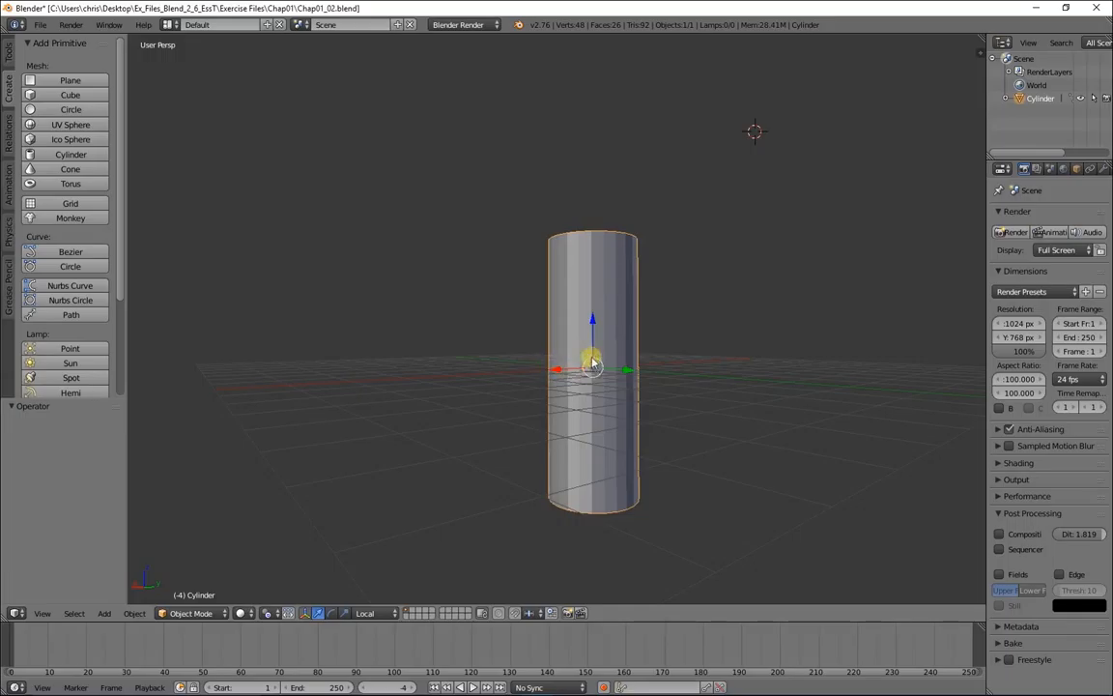
key(g)
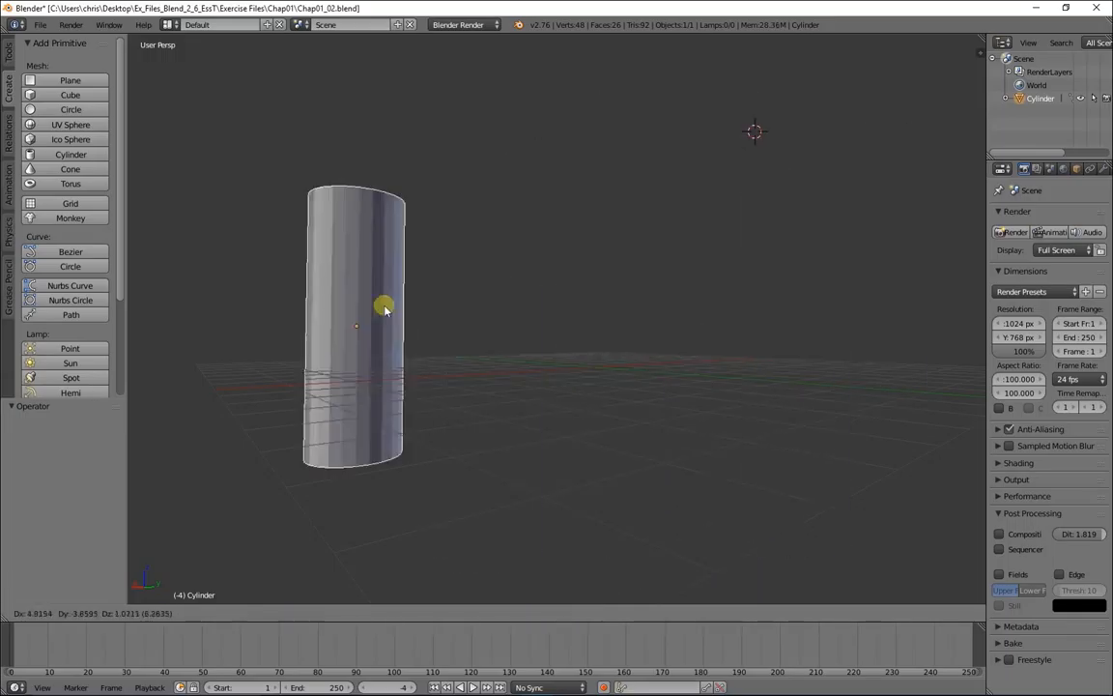
click(615, 308)
key(ctrl+z)
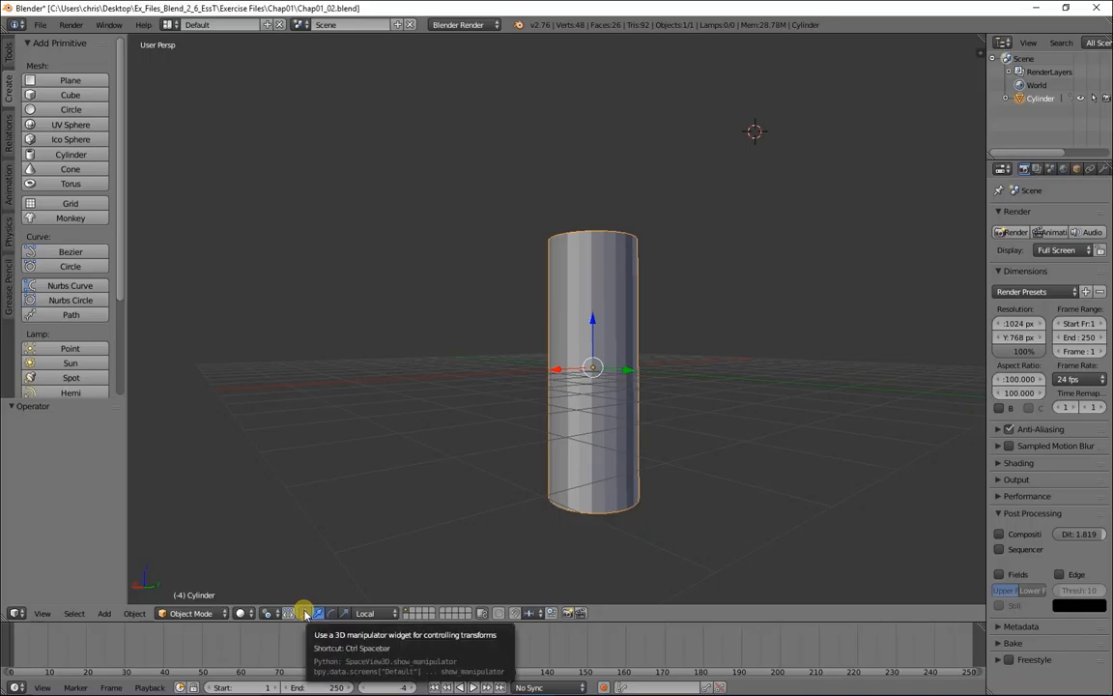
key(g)
click(675, 477)
key(ctrl+z)
key(g)
click(850, 425)
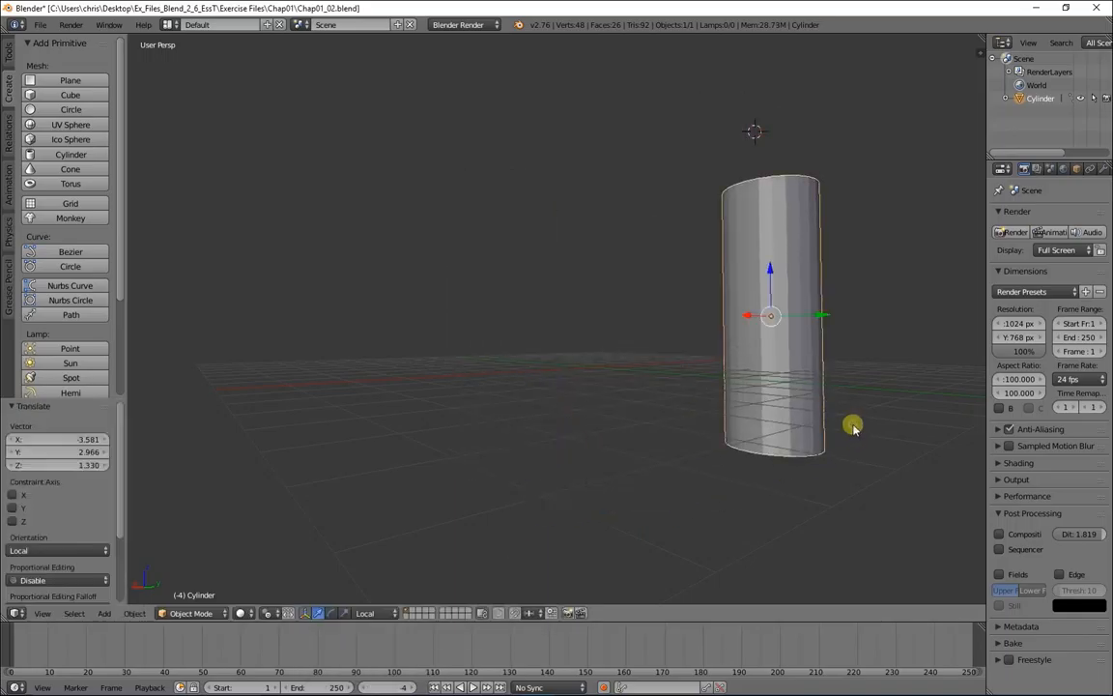
key(ctrl+z)
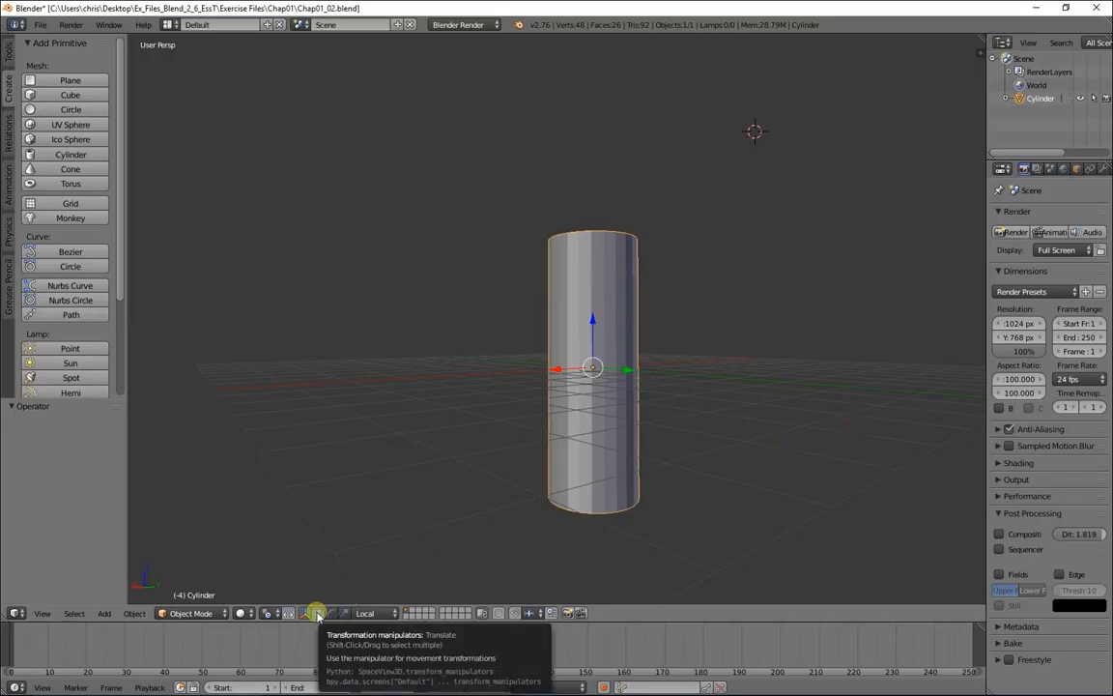
Try moving the cylinder constrained to the X, Y and global Z axes, and cancel the move.
drag(627, 370, 606, 271)
key(ctrl+z)
key(x)
key(y)
key(z)
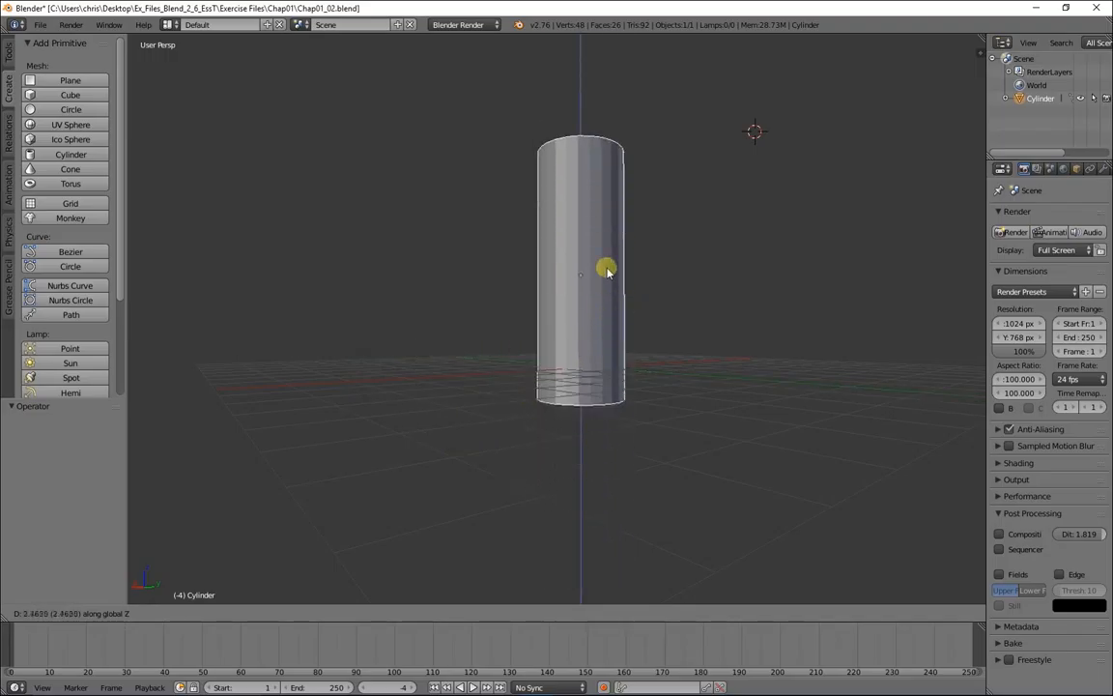
right_click(606, 271)
Try rotating the cylinder freely and undo the rotation.
key(r)
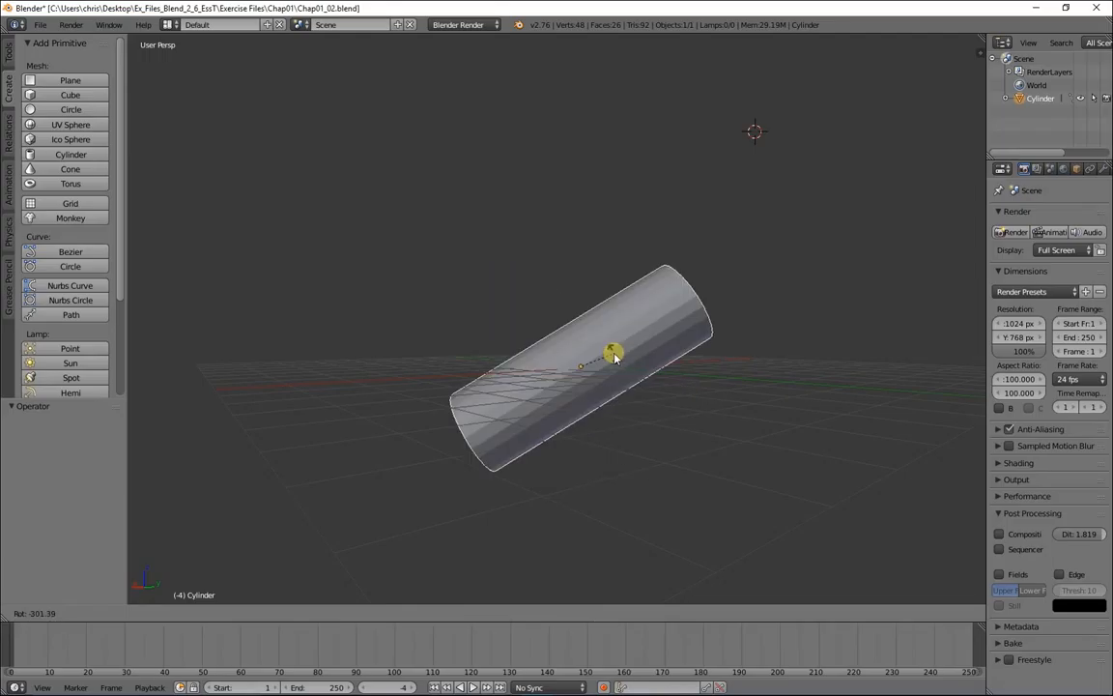
click(628, 338)
key(ctrl+z)
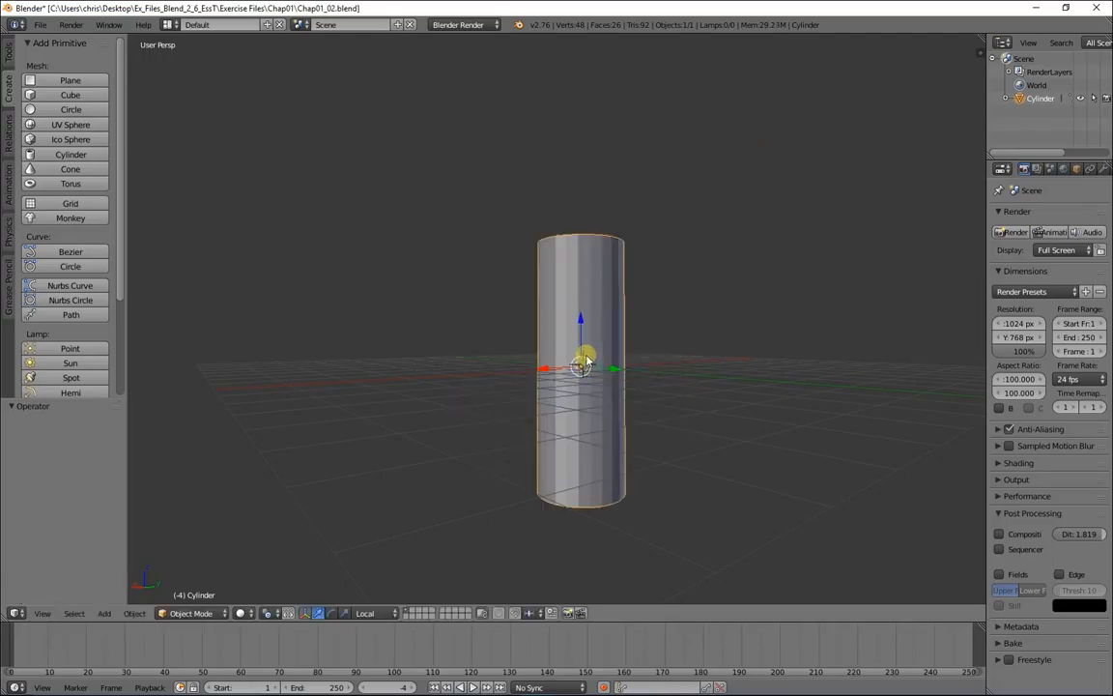
Try rotating the cylinder about the global X, Y and Z axes and moving it along its Y axis, and undo the move.
key(r)
key(x)
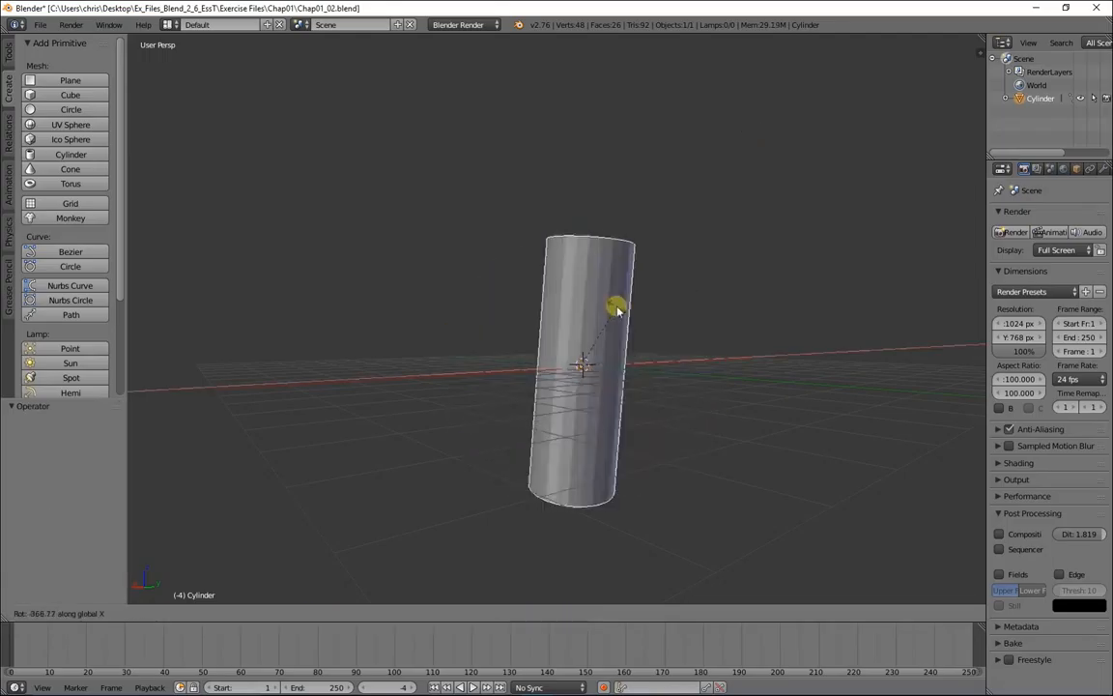
key(y)
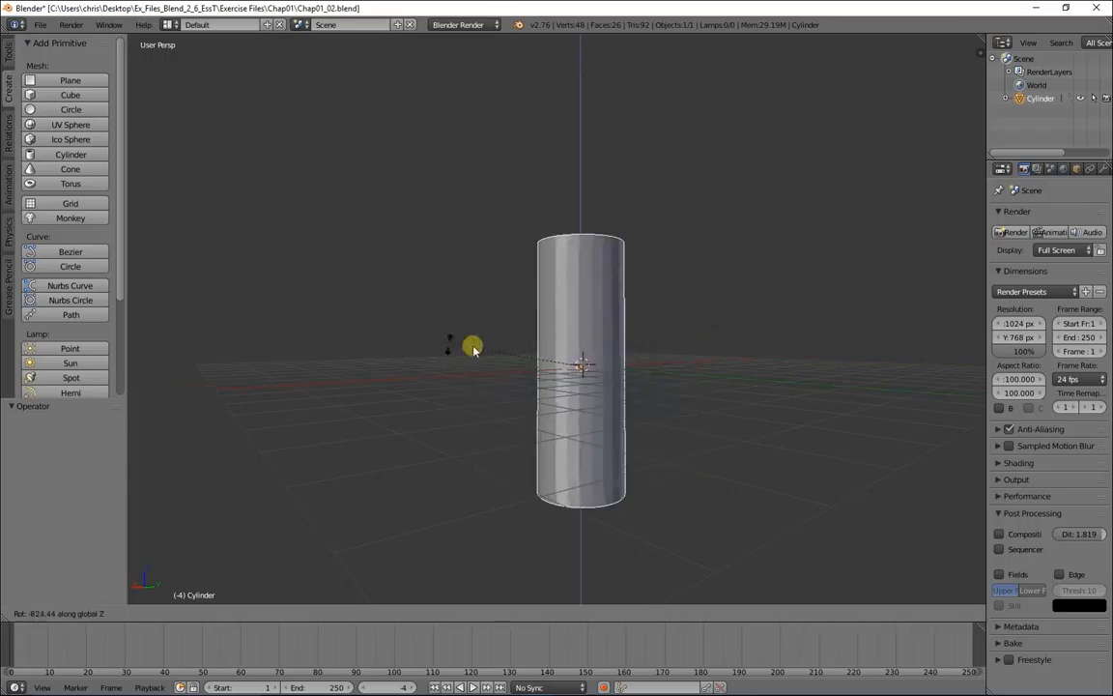
click(669, 390)
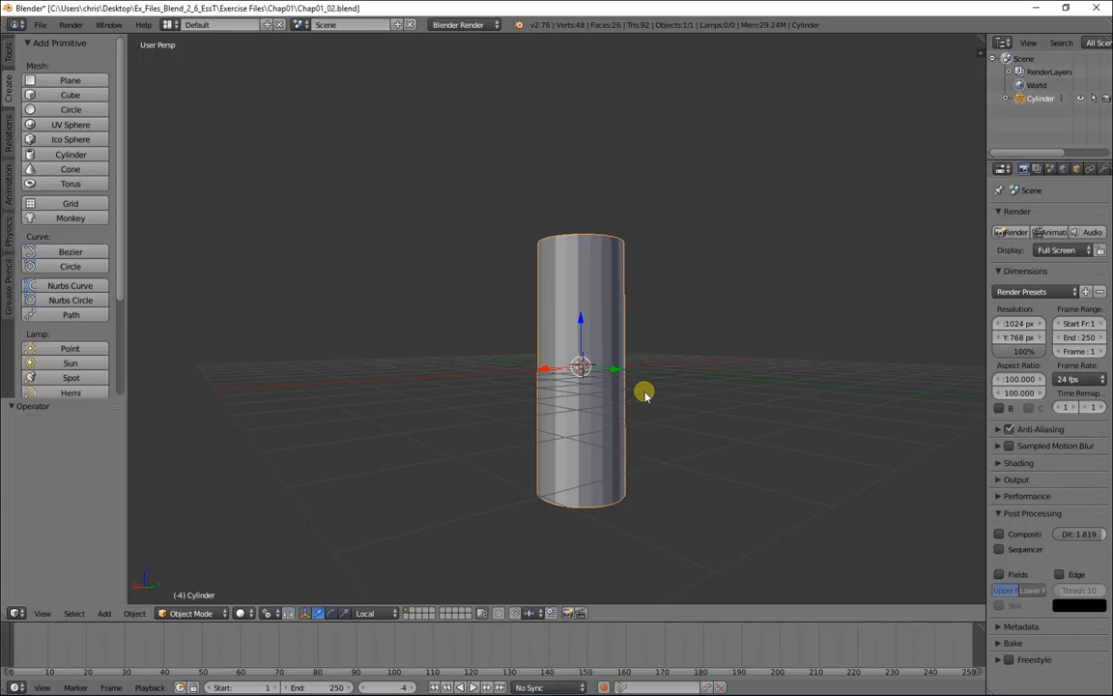
drag(617, 371, 727, 391)
key(ctrl+z)
Enter Edit Mode on the cylinder and toggle selecting all of its faces, leaving none selected.
key(Tab)
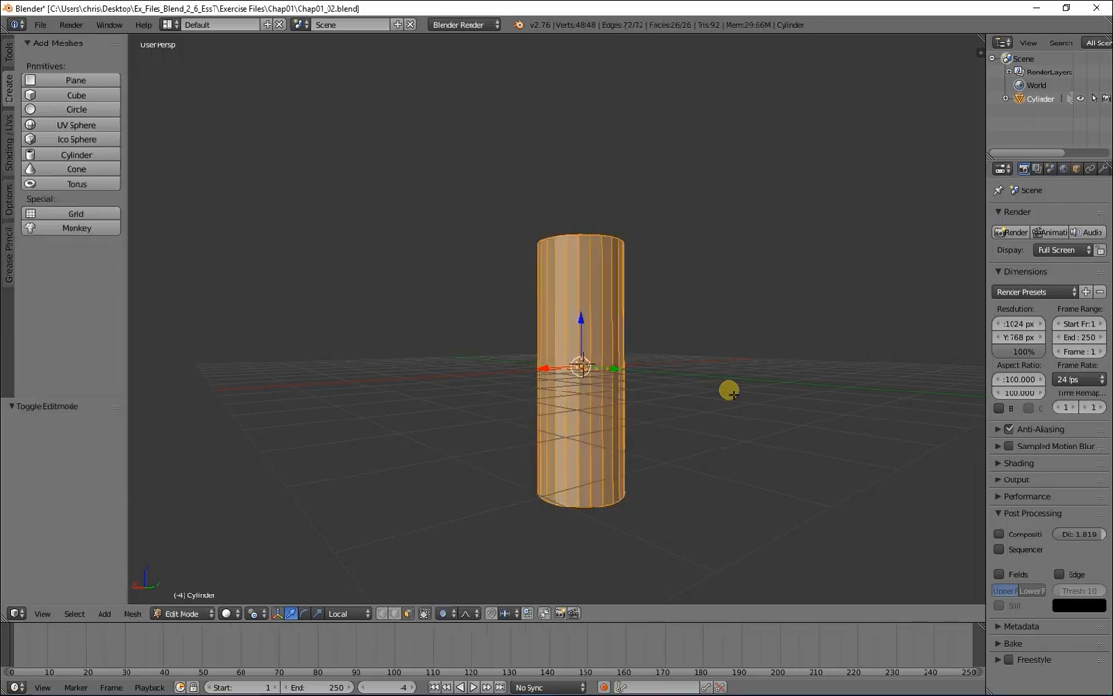
middle_drag(645, 280, 795, 301)
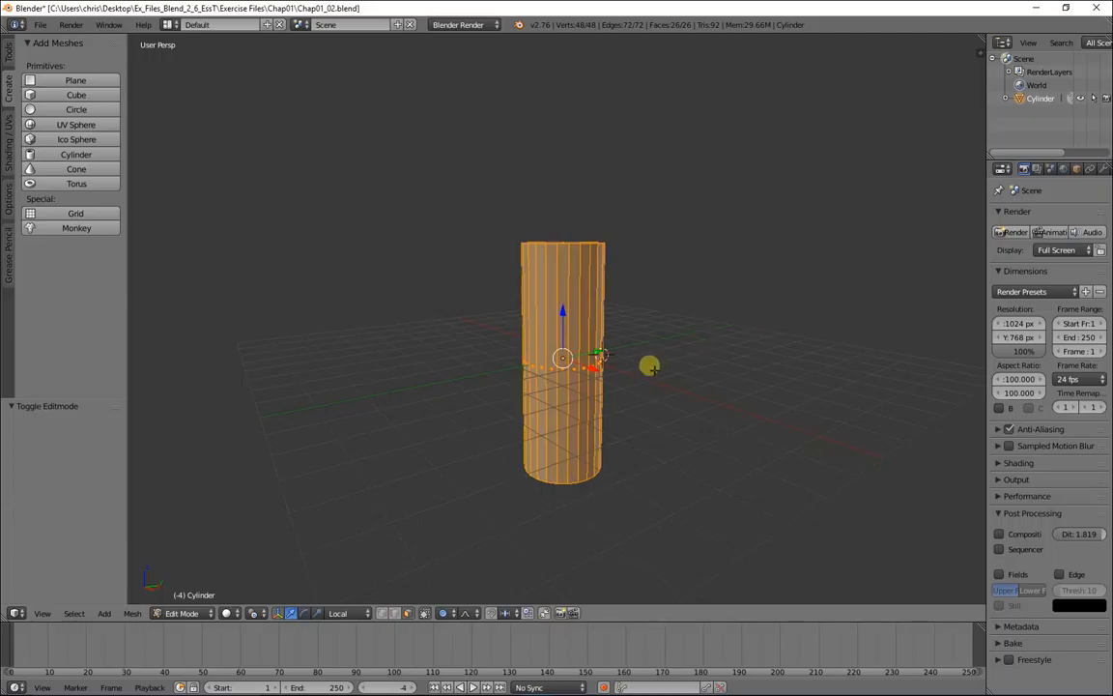
middle_drag(649, 370, 753, 330)
key(a)
key(a)
key(a)
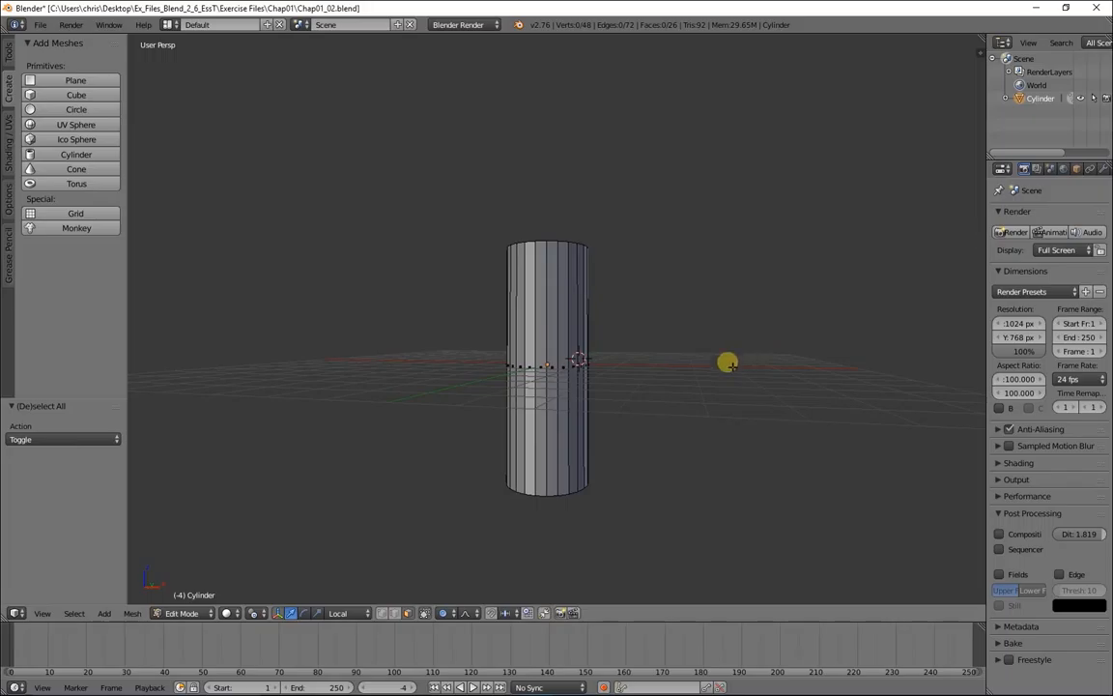
key(a)
key(a)
Box-select the side faces around the cylinder's middle twice, and clear the selection.
key(b)
drag(686, 335, 347, 413)
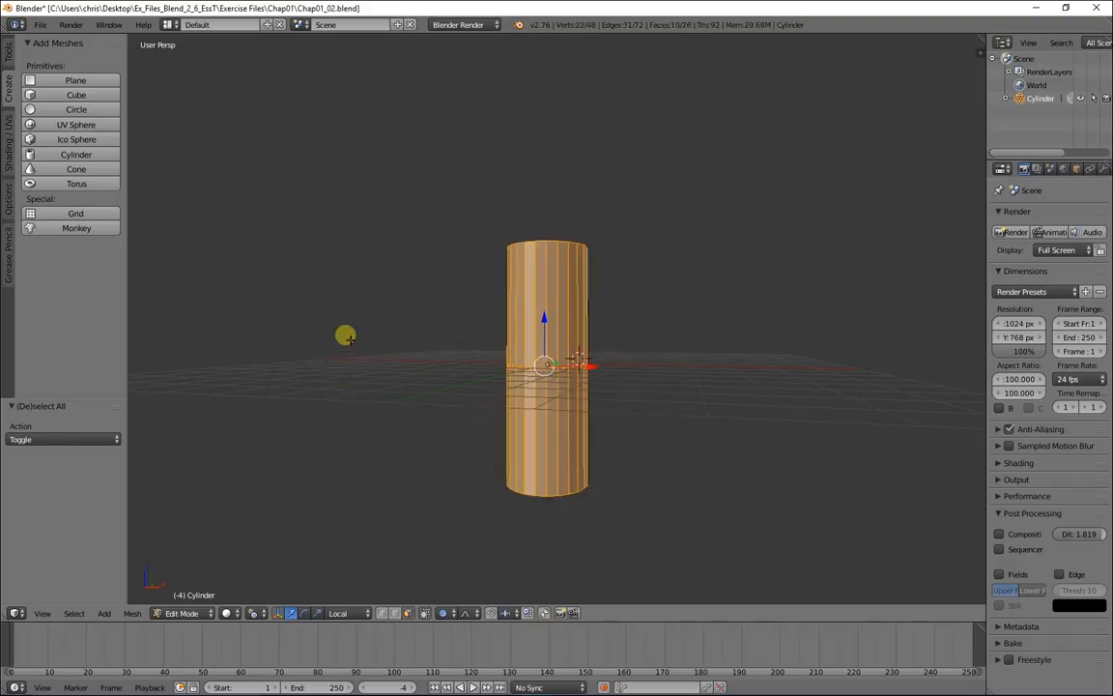
key(b)
drag(310, 279, 746, 431)
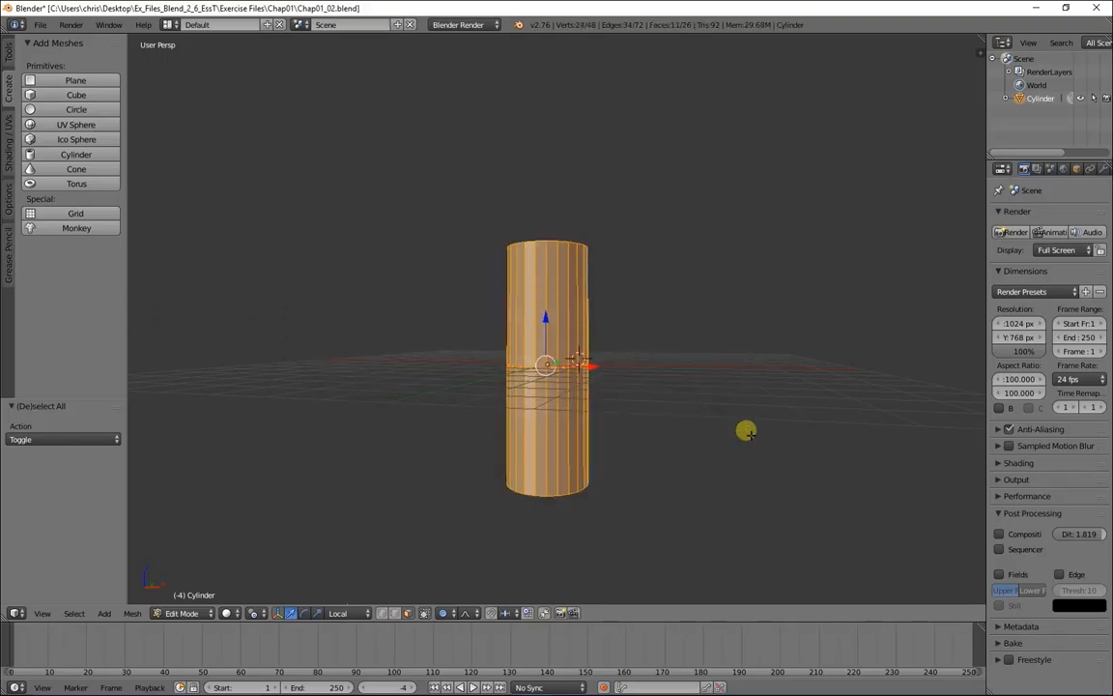
key(a)
Circle-select the cylinder's visible side faces and leave the circle selection tool.
key(c)
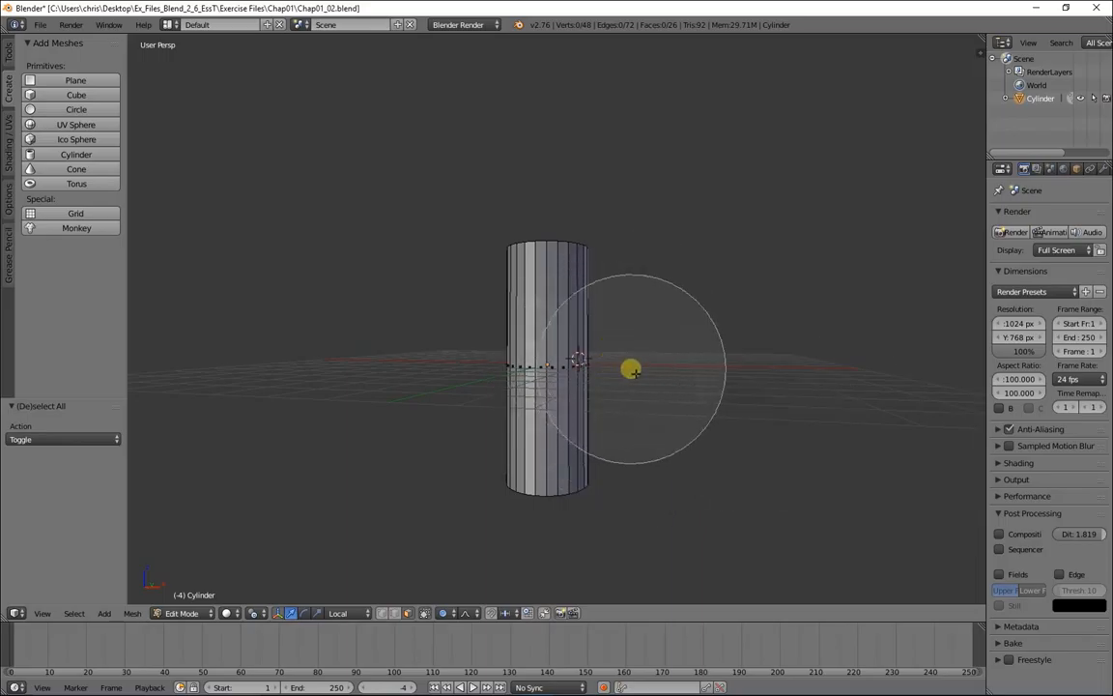
drag(628, 367, 562, 405)
key(Escape)
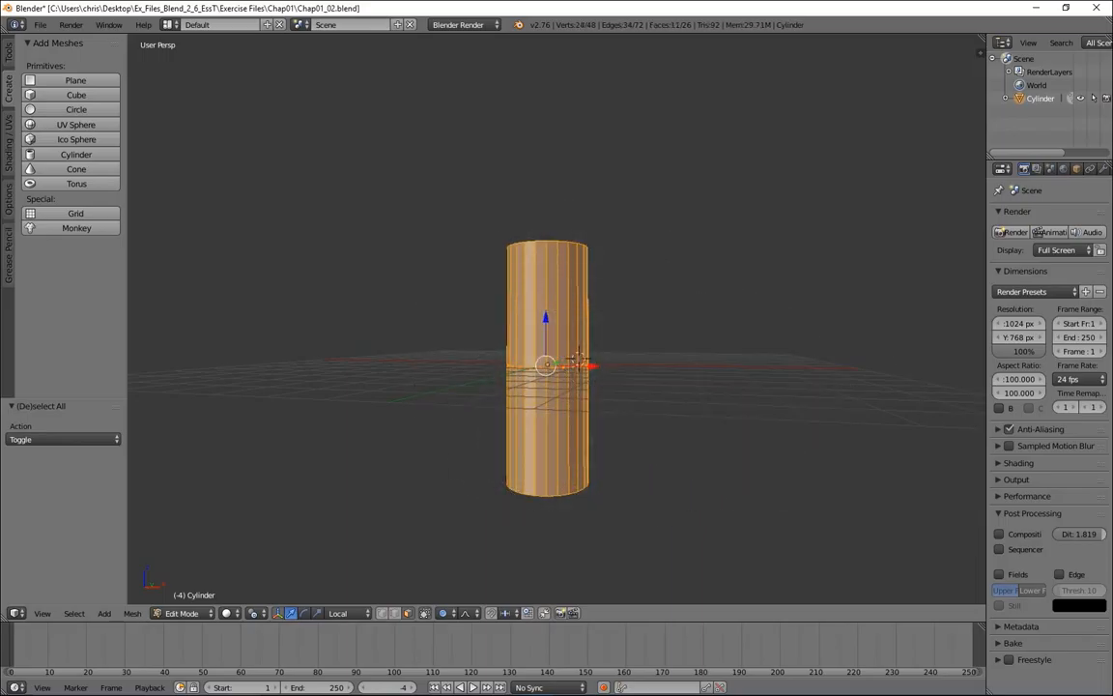
key(c)
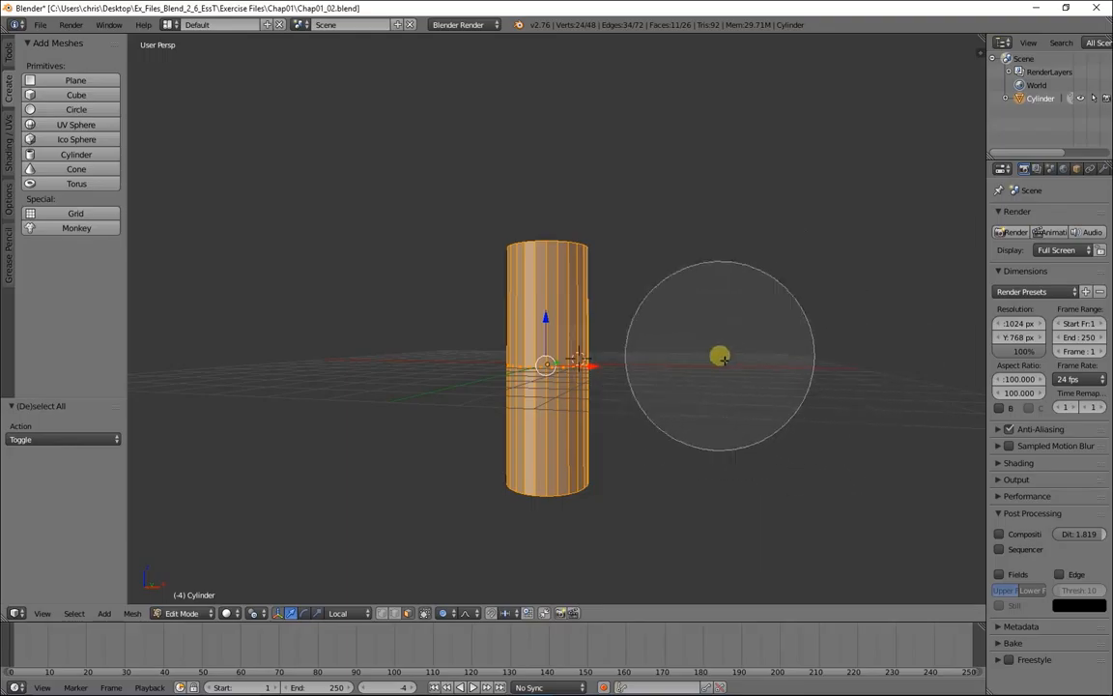
right_click(356, 267)
Extend the selection to all of the cylinder's side faces with a box selection across its middle.
middle_drag(384, 304, 577, 288)
middle_drag(847, 465, 753, 408)
middle_drag(745, 478, 750, 458)
key(b)
drag(281, 295, 784, 439)
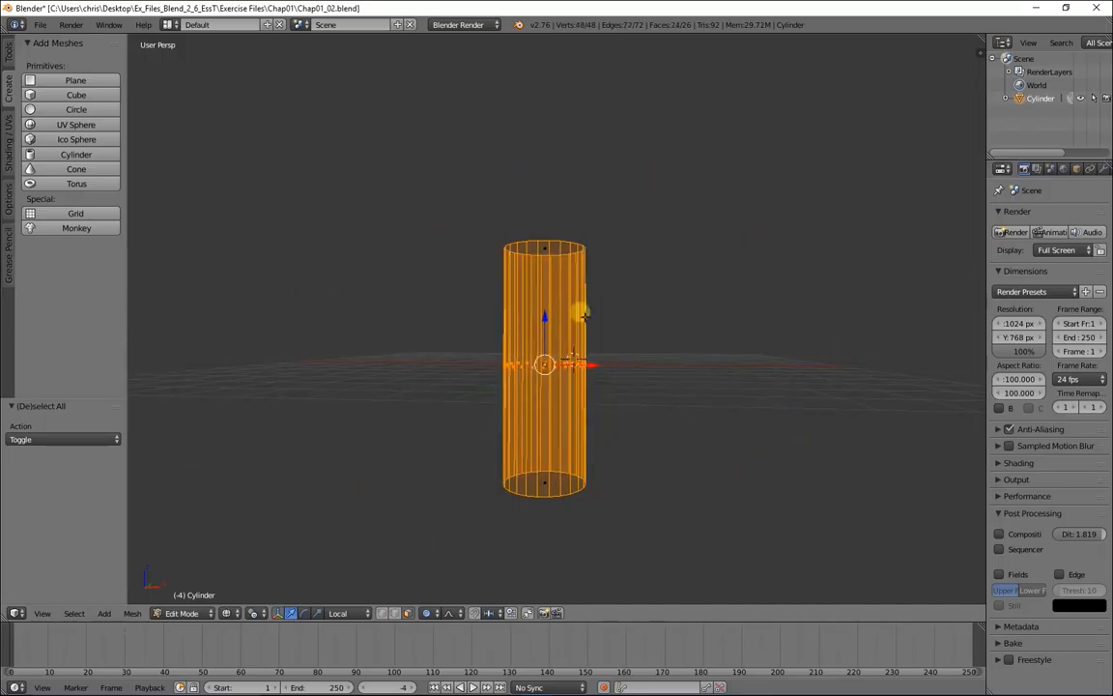
Compare the selected side faces in wireframe and solid shading, ending in solid shading.
key(z)
key(z)
key(z)
key(z)
key(z)
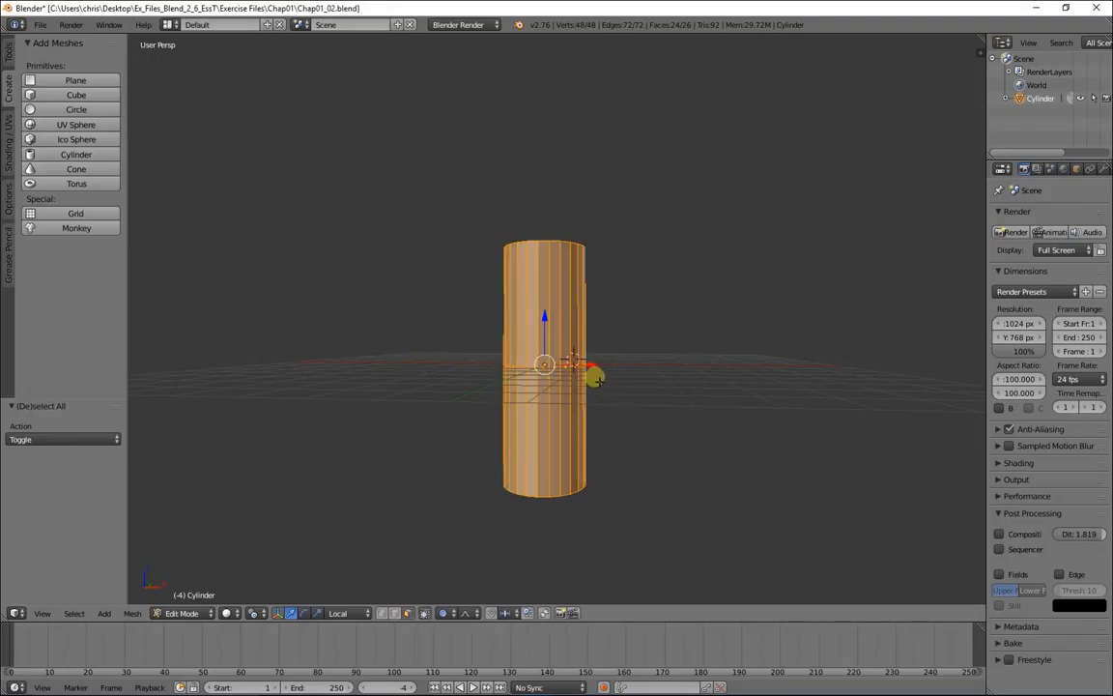
Try moving the selected side faces along the Z axis and cancel the move.
key(g)
key(z)
right_click(596, 298)
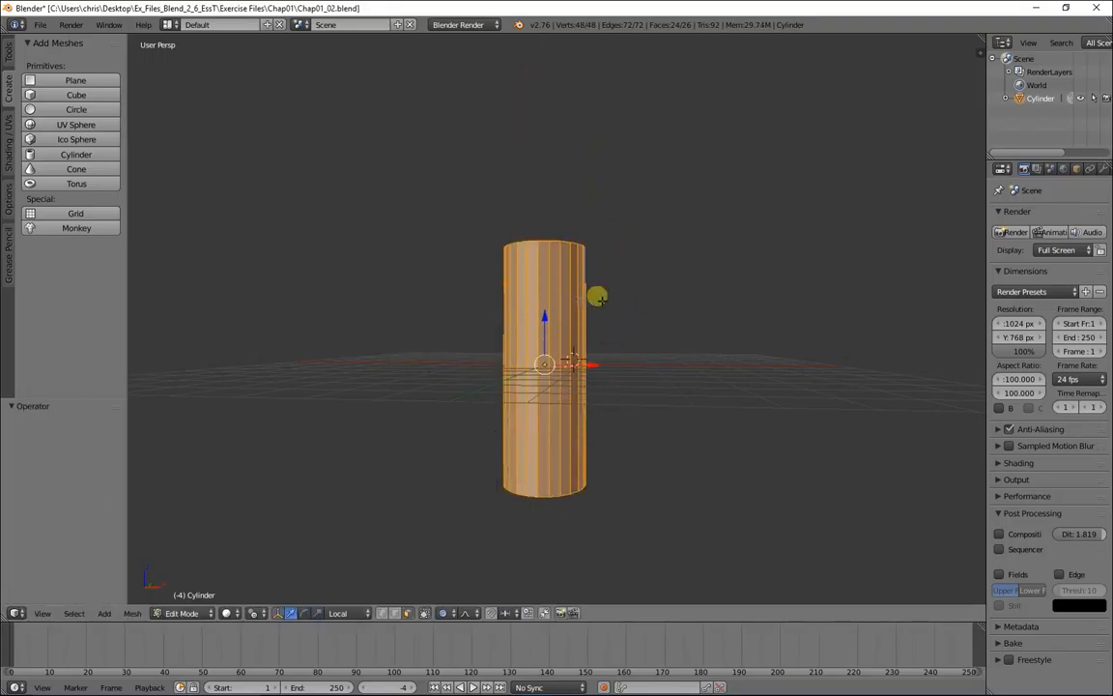
Select the cylinder's top face, try moving it along the Z axis, and undo the move.
middle_drag(626, 314, 610, 317)
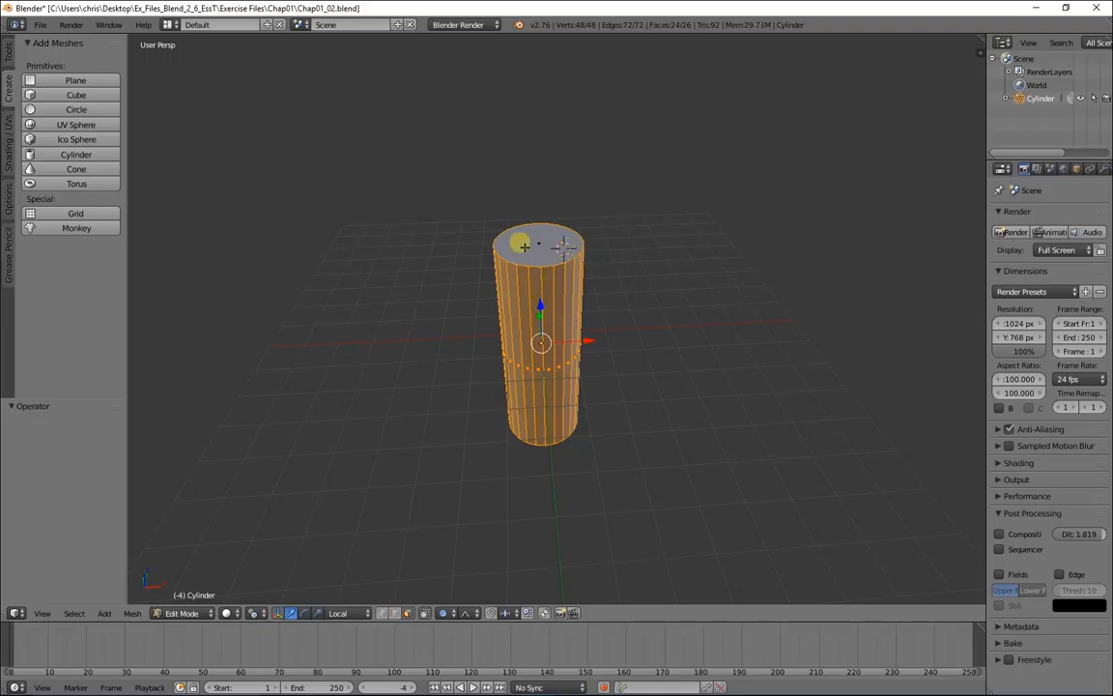
right_click(536, 241)
key(g)
key(z)
drag(539, 105, 540, 220)
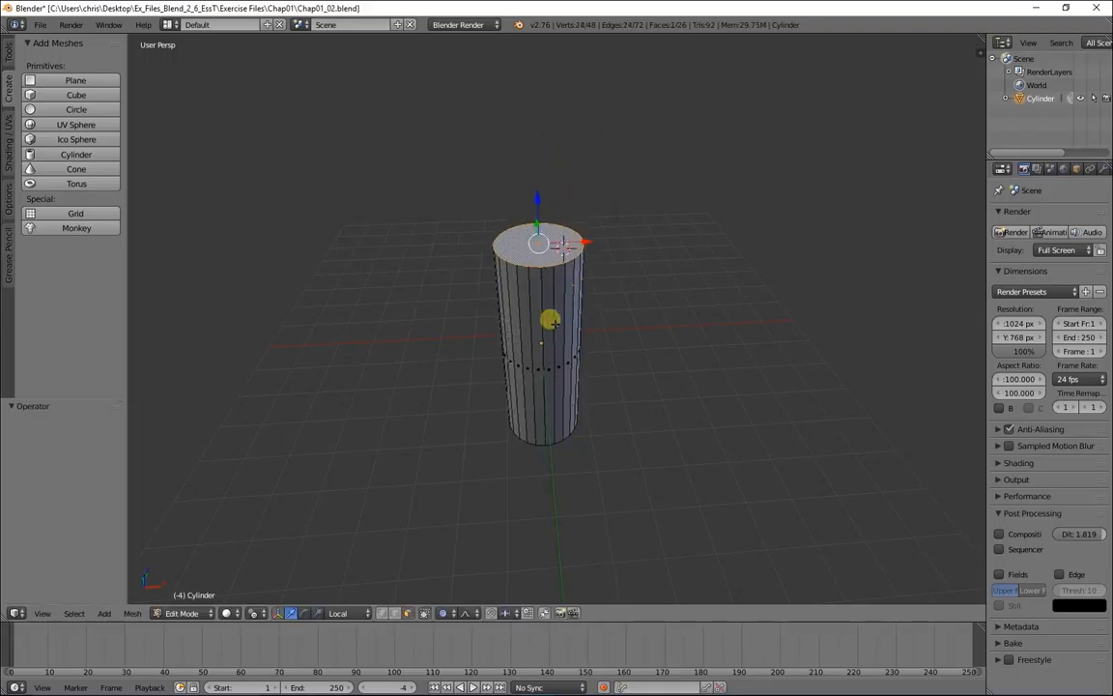
key(ctrl+z)
Select a side face and the top face individually, and add and remove several adjacent side faces from the selection.
right_click(552, 326)
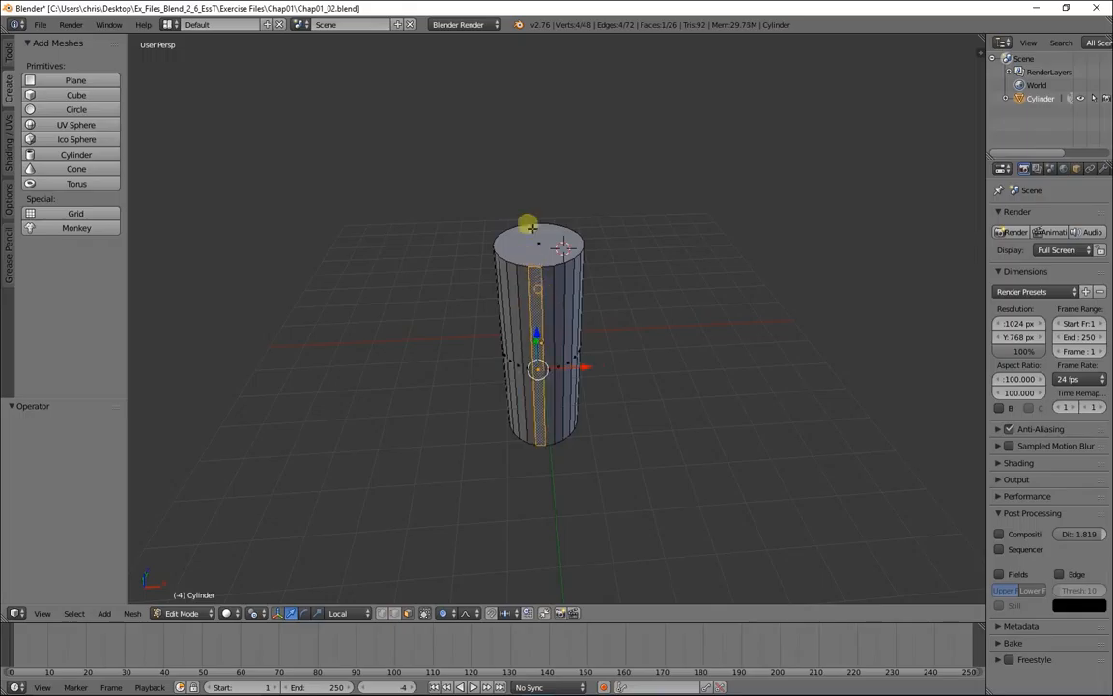
right_click(530, 244)
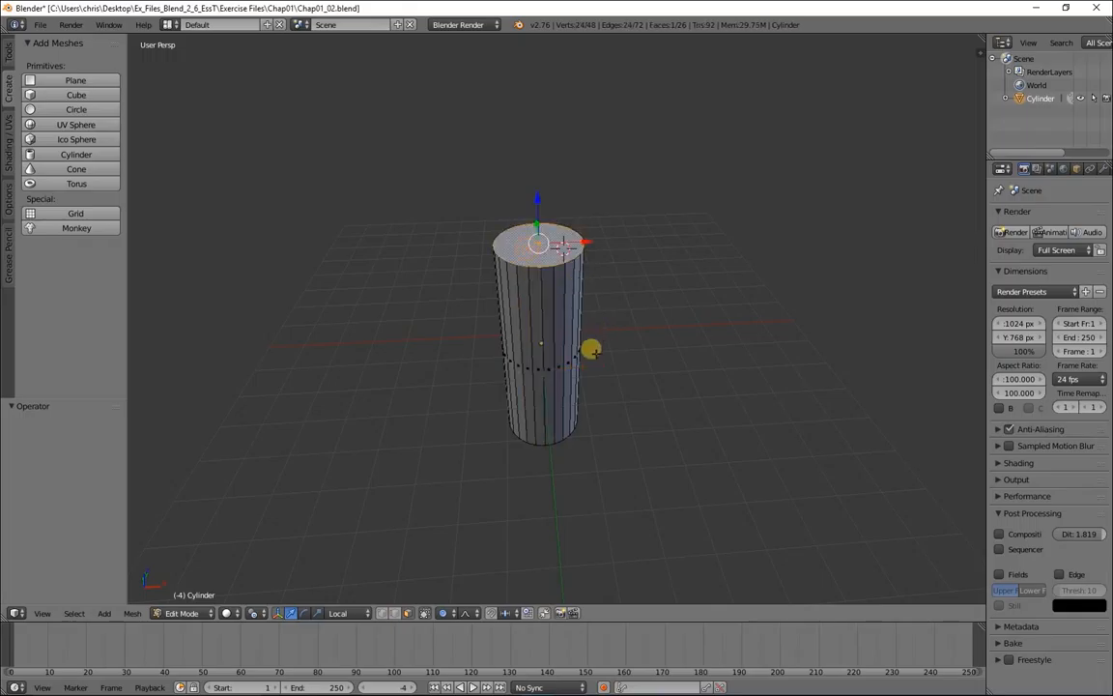
right_click(534, 297)
shift+right_click(552, 282)
shift+right_click(568, 279)
shift+right_click(573, 278)
shift+right_click(581, 278)
shift+right_click(570, 279)
shift+right_click(561, 282)
shift+right_click(548, 285)
shift+right_click(538, 290)
shift+right_click(581, 278)
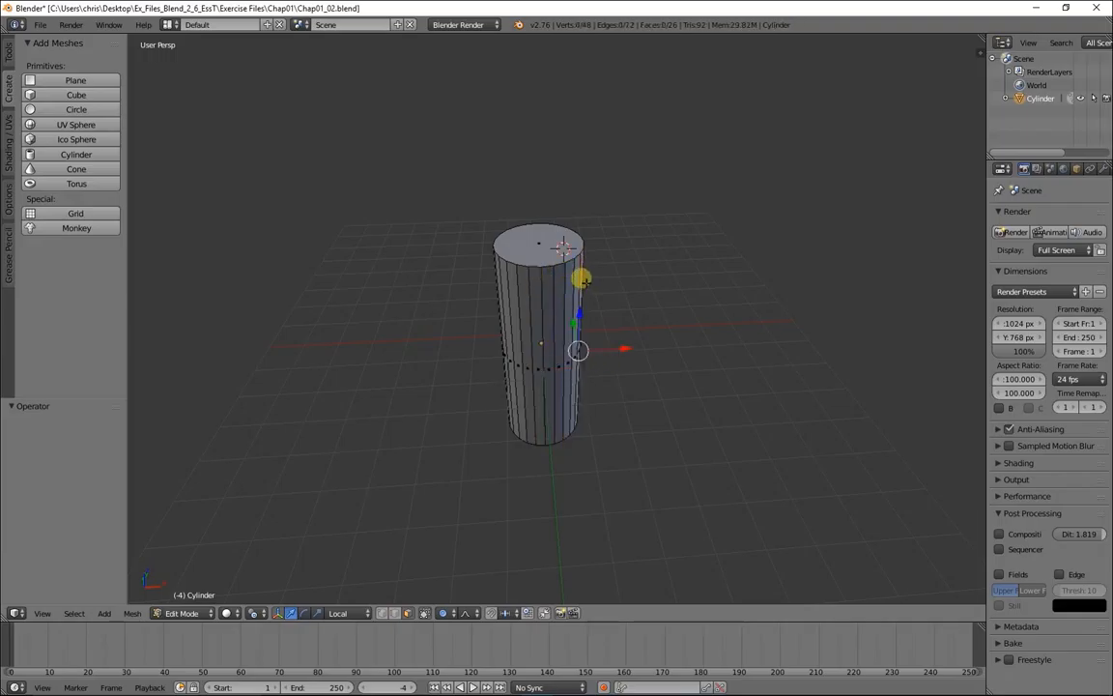
Add several front side faces to the selection one by one, and toggle everything until nothing is selected.
shift+right_click(546, 286)
shift+right_click(534, 291)
shift+right_click(530, 294)
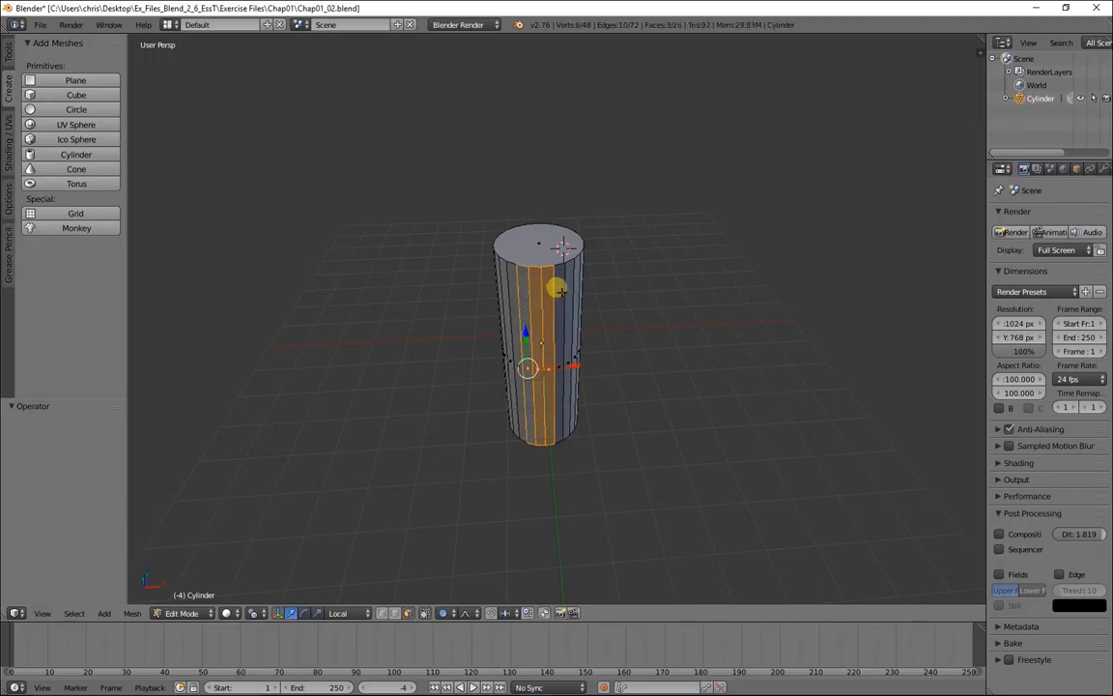
shift+right_click(562, 291)
shift+right_click(507, 289)
shift+right_click(502, 286)
shift+right_click(513, 284)
key(a)
key(a)
key(a)
key(a)
key(a)
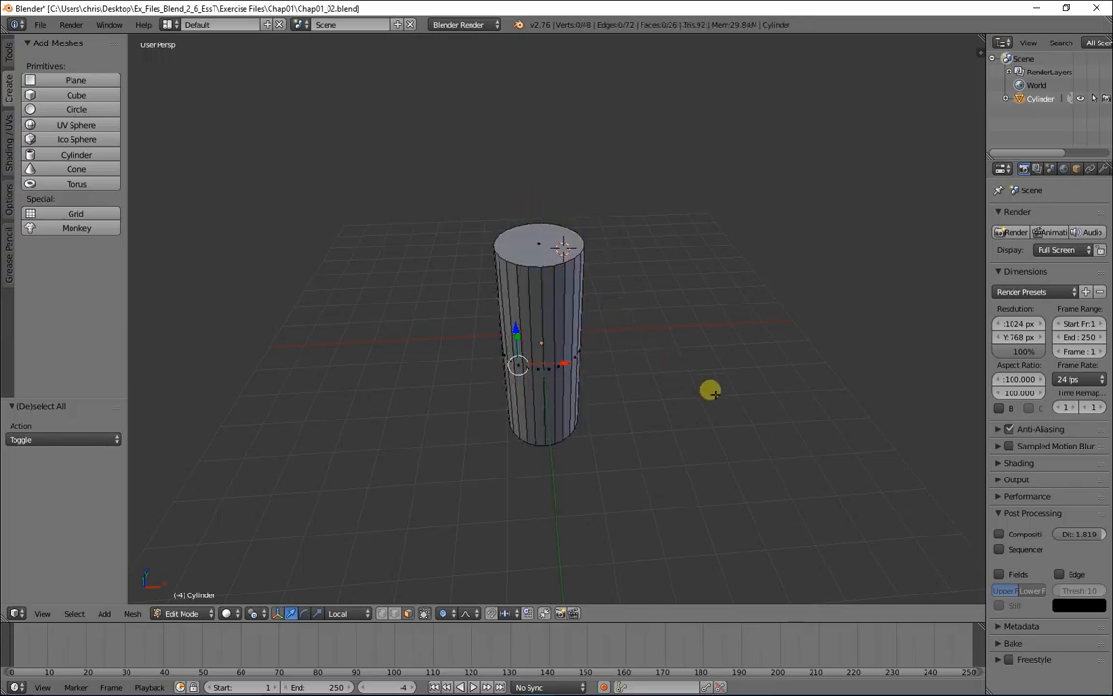
Switch to the front view and vertex selection, and box-select the visible vertices along the cylinder's top rim.
middle_drag(717, 396, 691, 401)
middle_drag(834, 418, 774, 360)
key(KP_1)
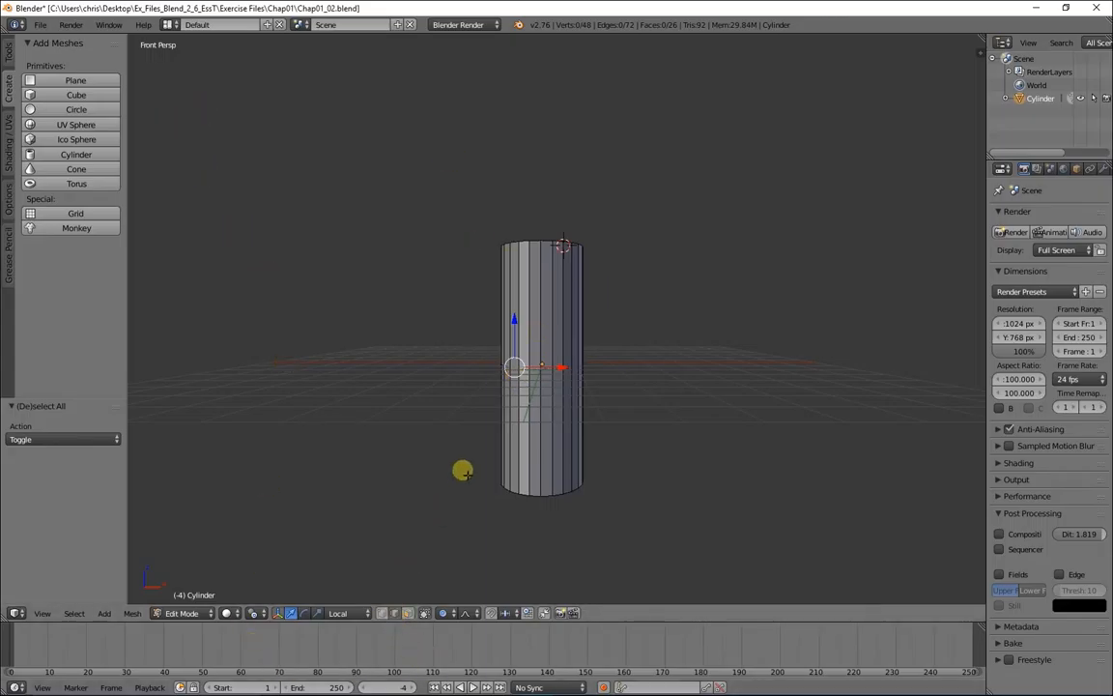
click(424, 614)
key(b)
drag(453, 199, 649, 258)
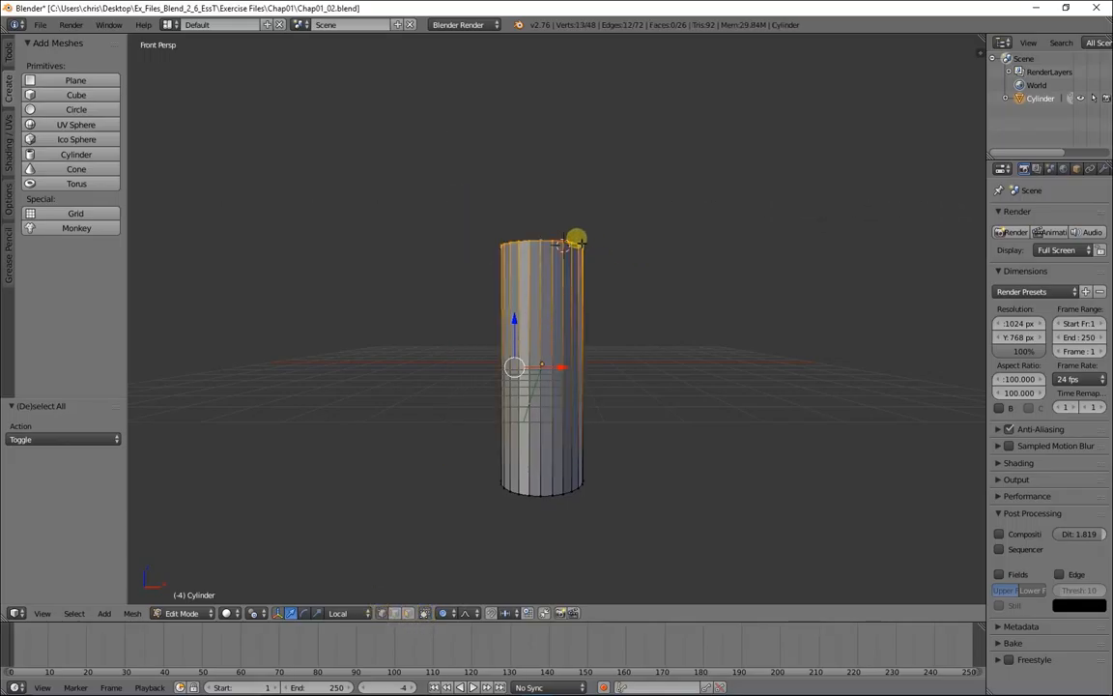
Try moving the selected top rim vertices freely with Grab, and undo the move.
key(g)
click(603, 247)
key(ctrl+z)
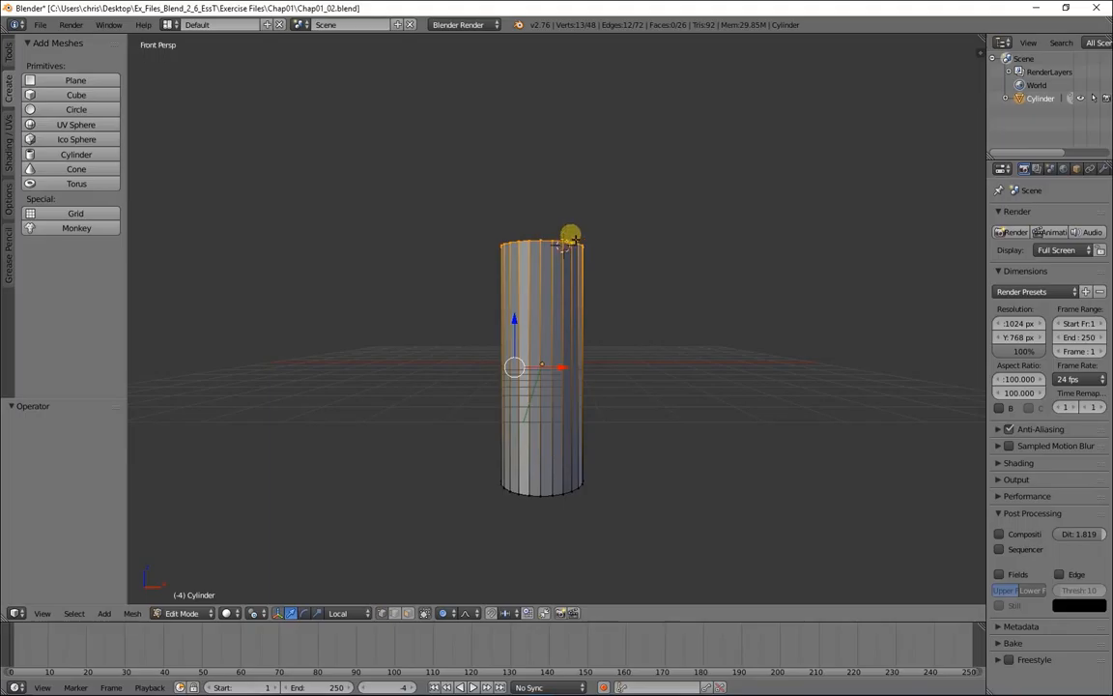
Select the front vertex on the top rim, try moving it up along local Z with proportional editing, and undo.
right_click(539, 240)
key(g)
key(z)
key(z)
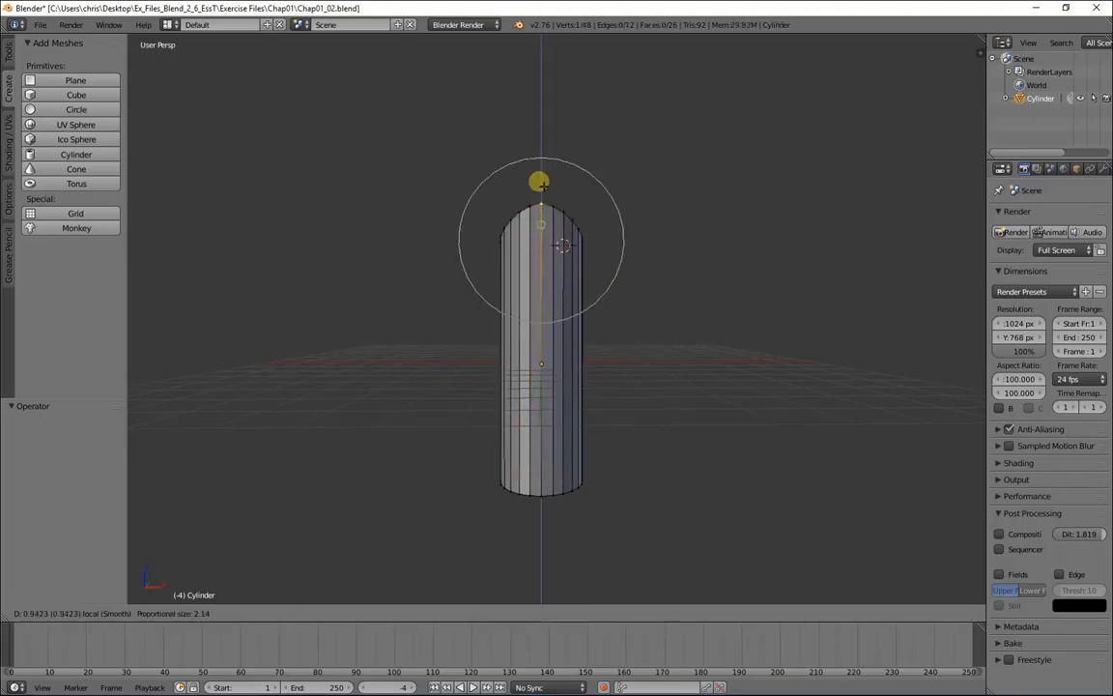
click(536, 177)
key(ctrl+z)
Disable proportional editing, try moving the single top rim vertex upward along Z, and undo the move.
click(445, 612)
click(467, 597)
drag(540, 207, 541, 165)
key(ctrl+z)
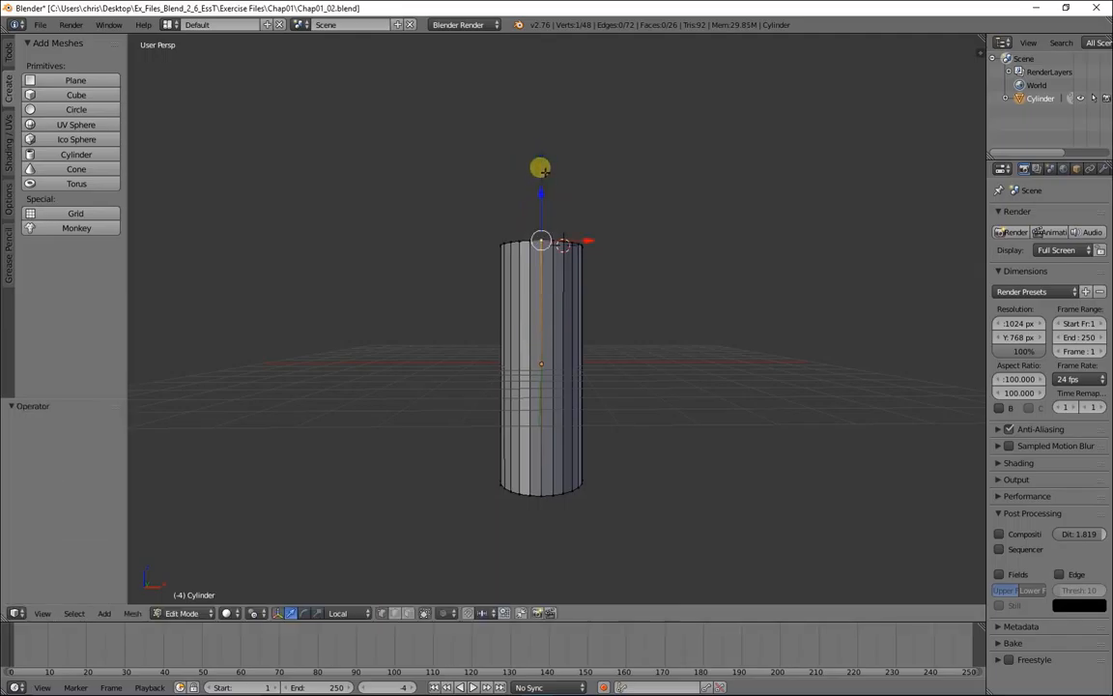
Switch to edge selection, try extruding the front vertical edge outward along its local Y axis, and undo the extrusion.
click(394, 614)
click(547, 303)
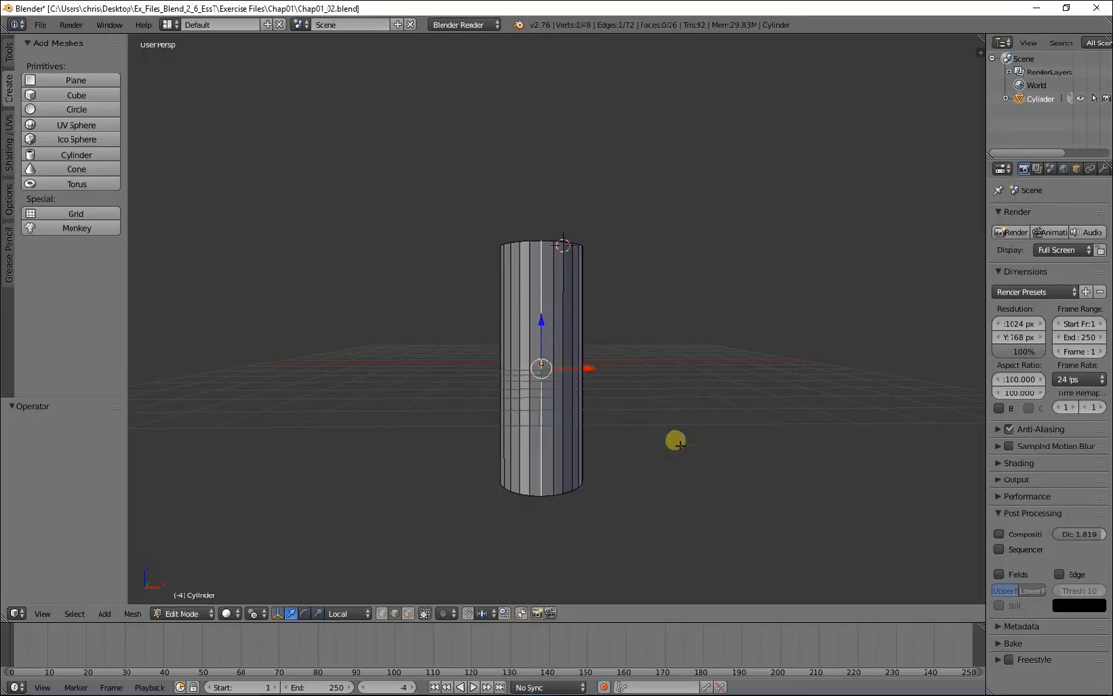
middle_drag(668, 460, 544, 465)
key(e)
key(y)
key(y)
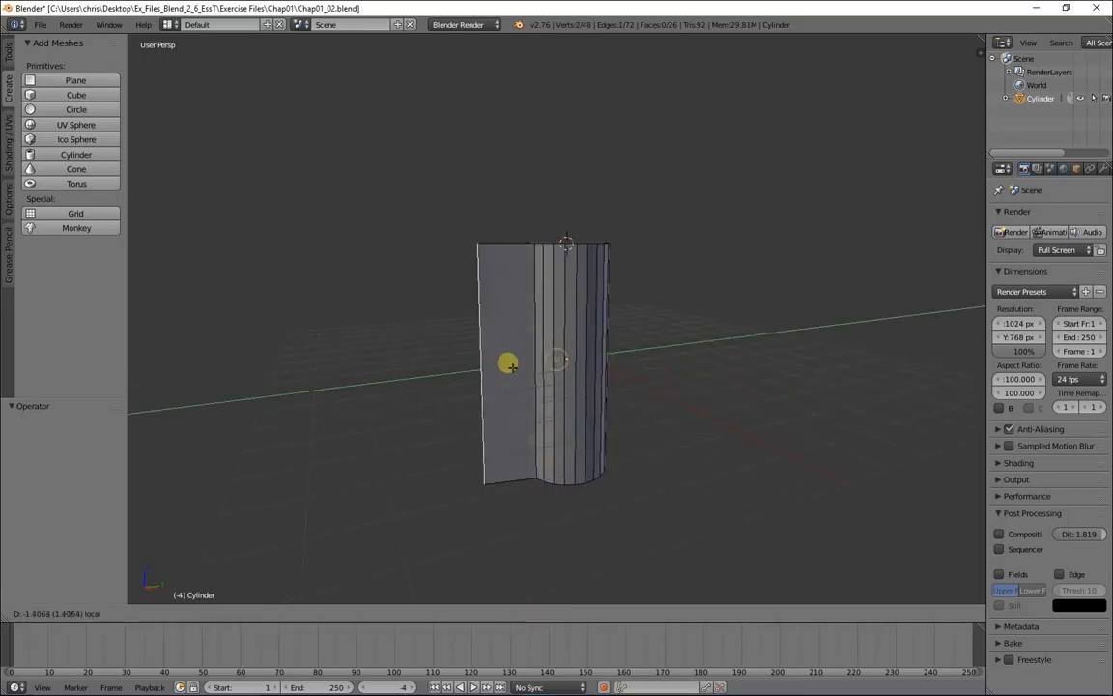
click(488, 372)
middle_drag(345, 408, 565, 503)
key(ctrl+z)
Switch to face selection, try extruding a front side face outward about 2.07 units, and undo the extrusion.
click(406, 613)
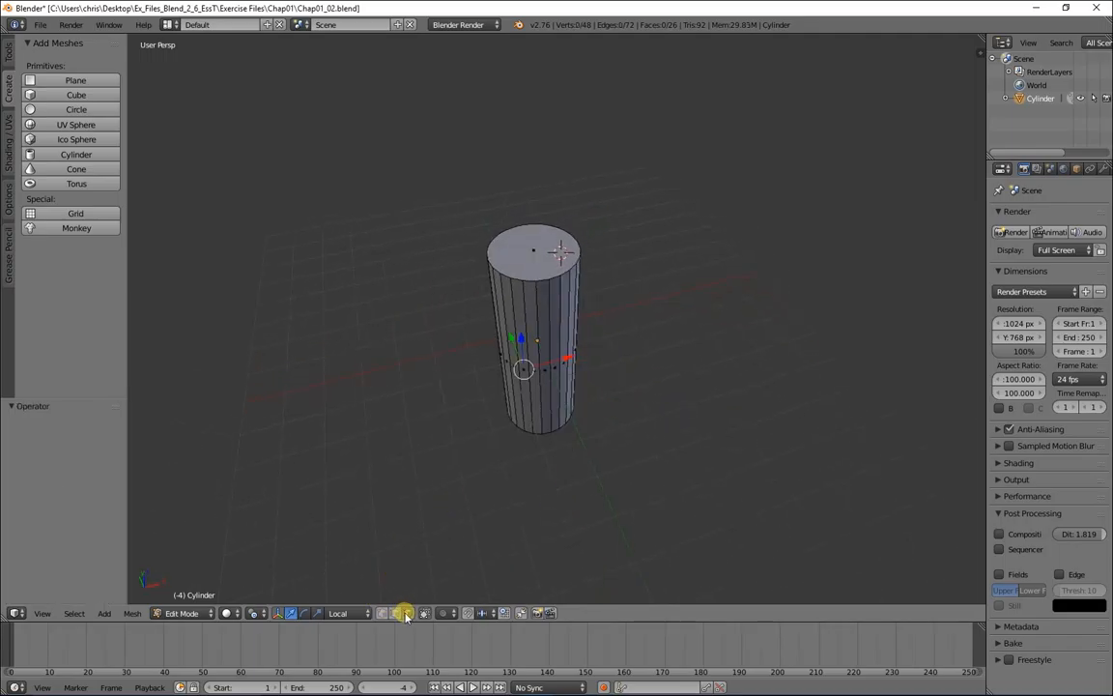
right_click(537, 323)
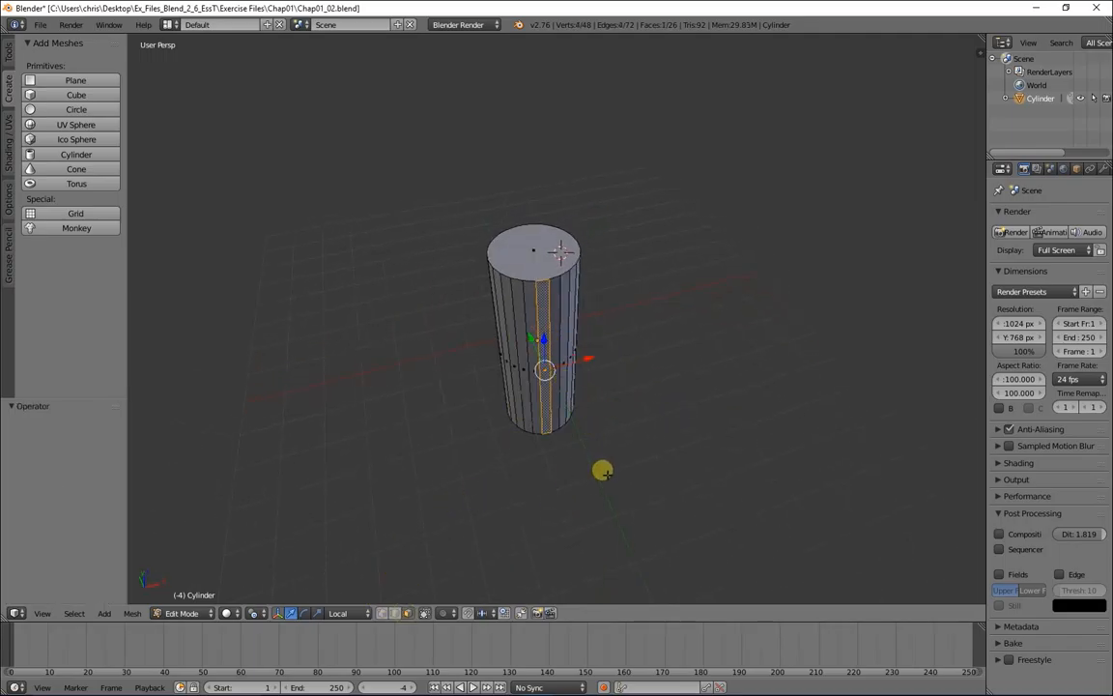
middle_drag(601, 467, 669, 434)
key(e)
click(618, 413)
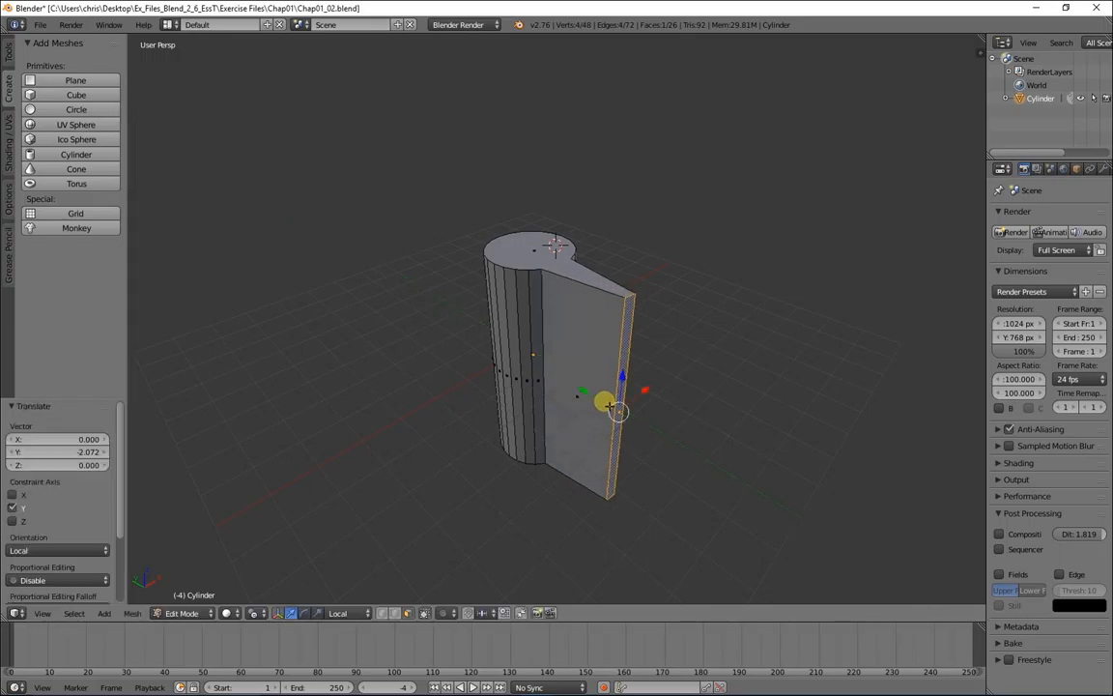
key(ctrl+z)
Display the cylinder in wireframe and clear the face selection.
middle_drag(733, 462, 695, 401)
scroll(695, 402, up, 4)
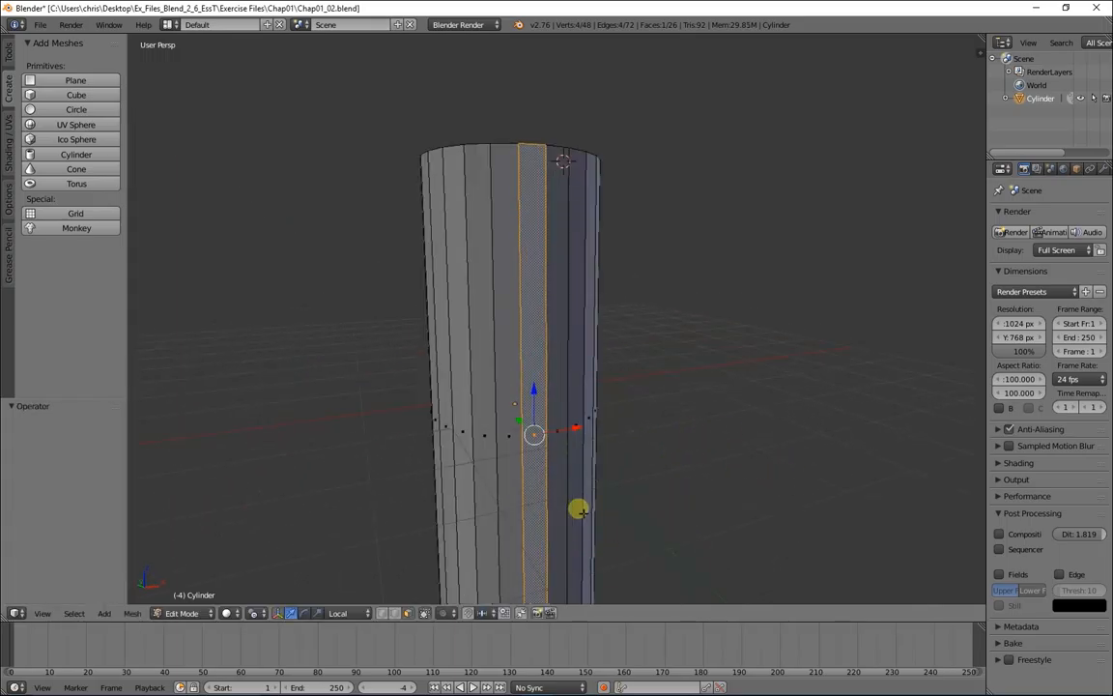
scroll(638, 406, down, 3)
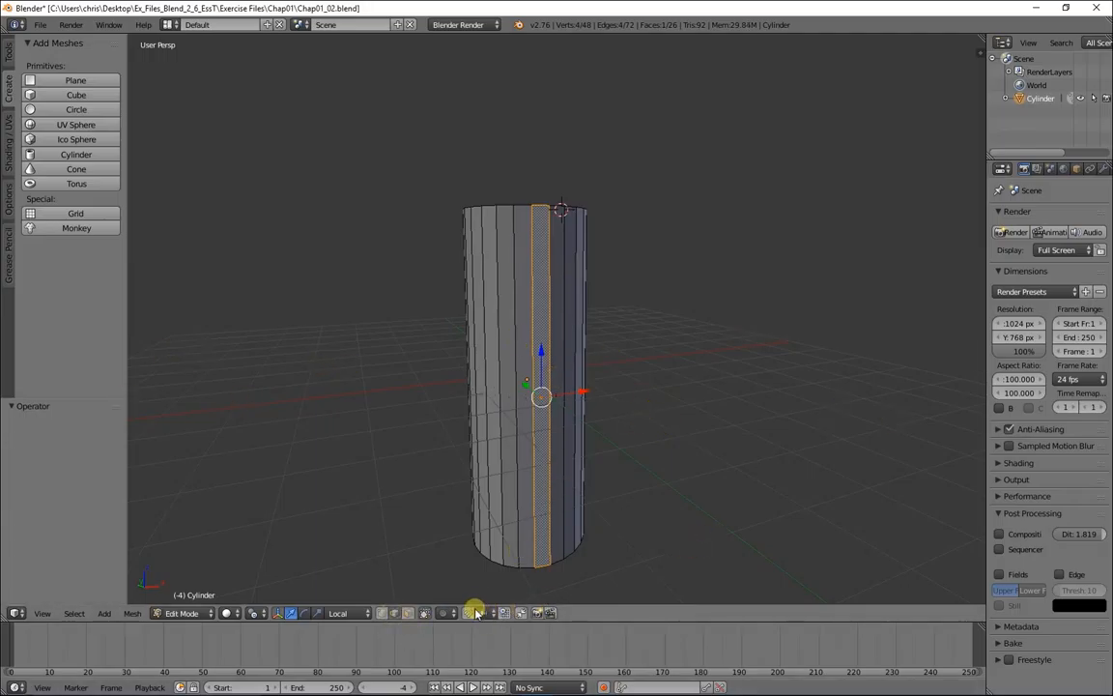
key(z)
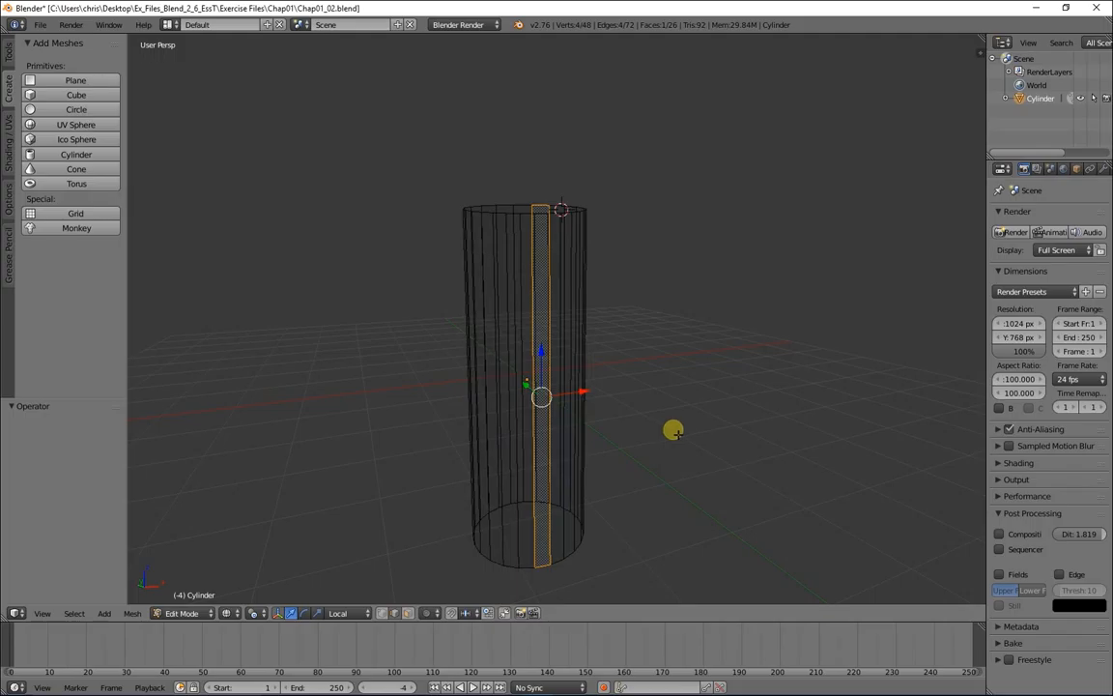
key(a)
middle_drag(752, 448, 706, 437)
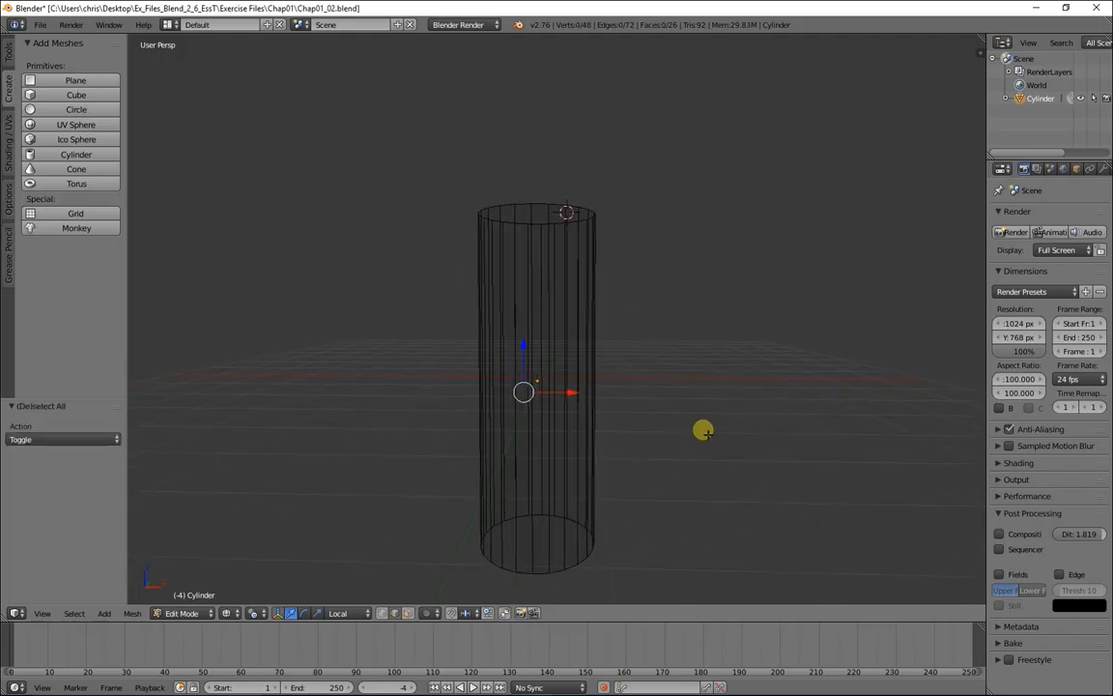
Box-select the vertical side edges across the cylinder's middle, front and back, and return to solid shading.
key(b)
drag(388, 340, 730, 413)
key(b)
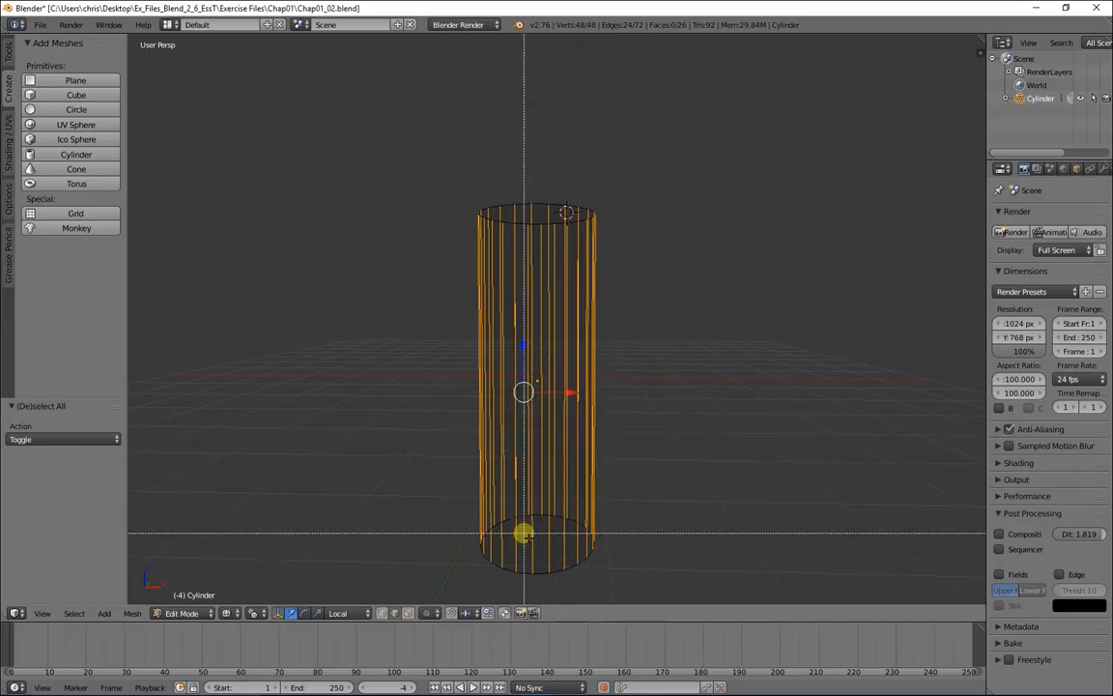
key(Escape)
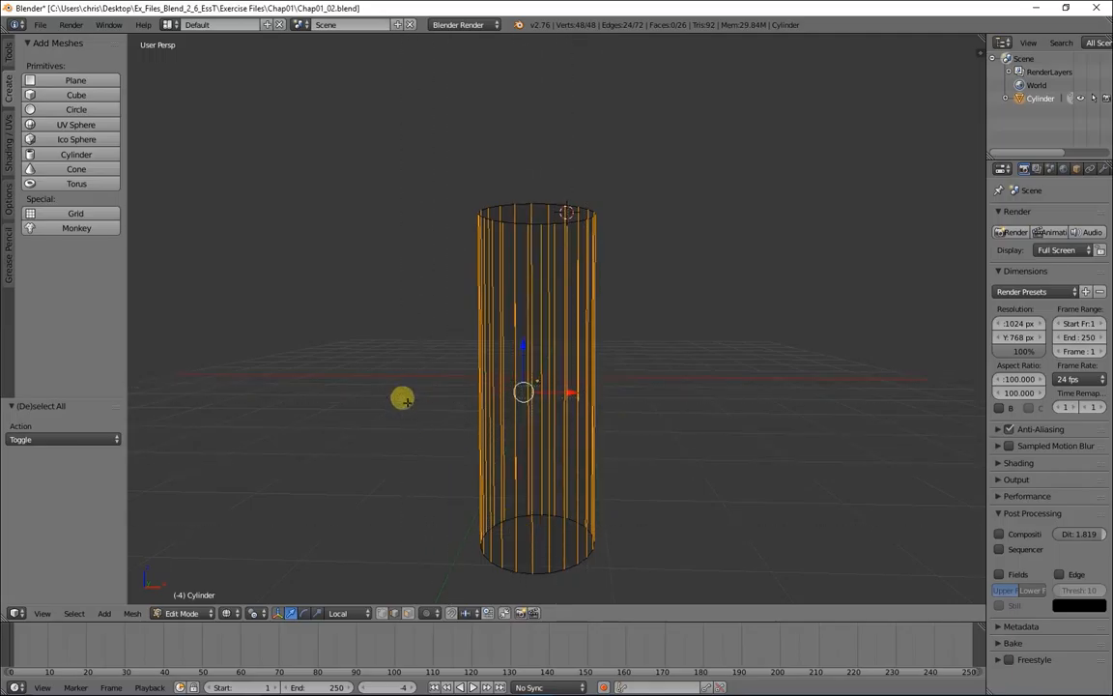
key(z)
Add a single horizontal loop cut around the cylinder and slide it toward the top with a factor of about -0.698.
click(9, 51)
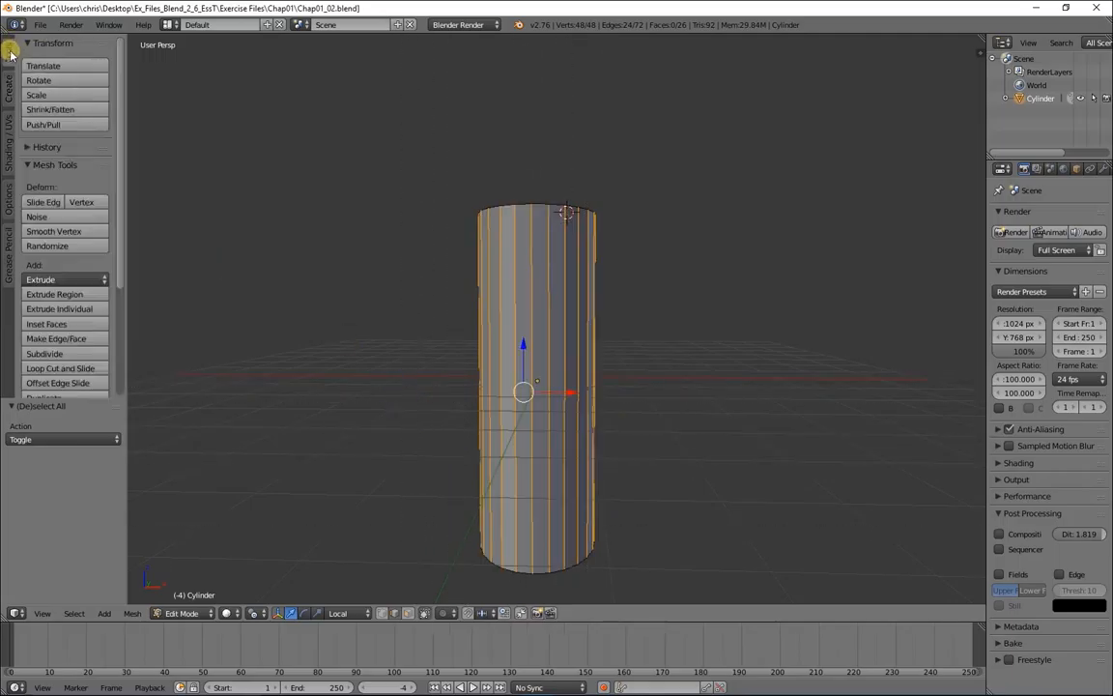
scroll(25, 193, down, 3)
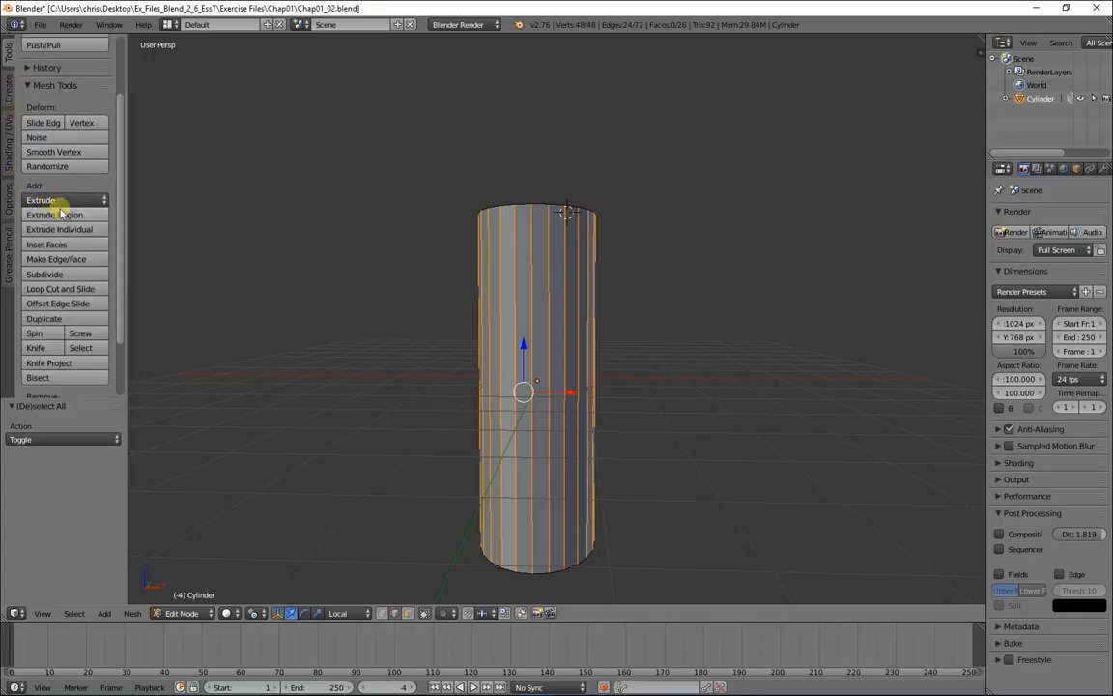
click(85, 290)
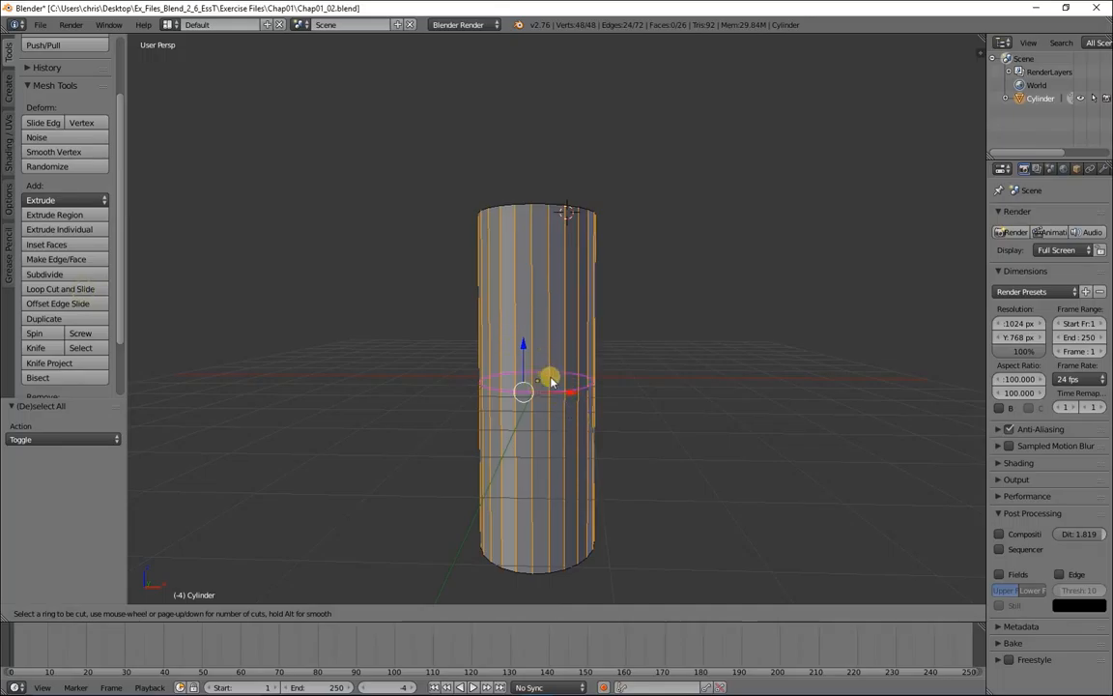
scroll(562, 394, down, 1)
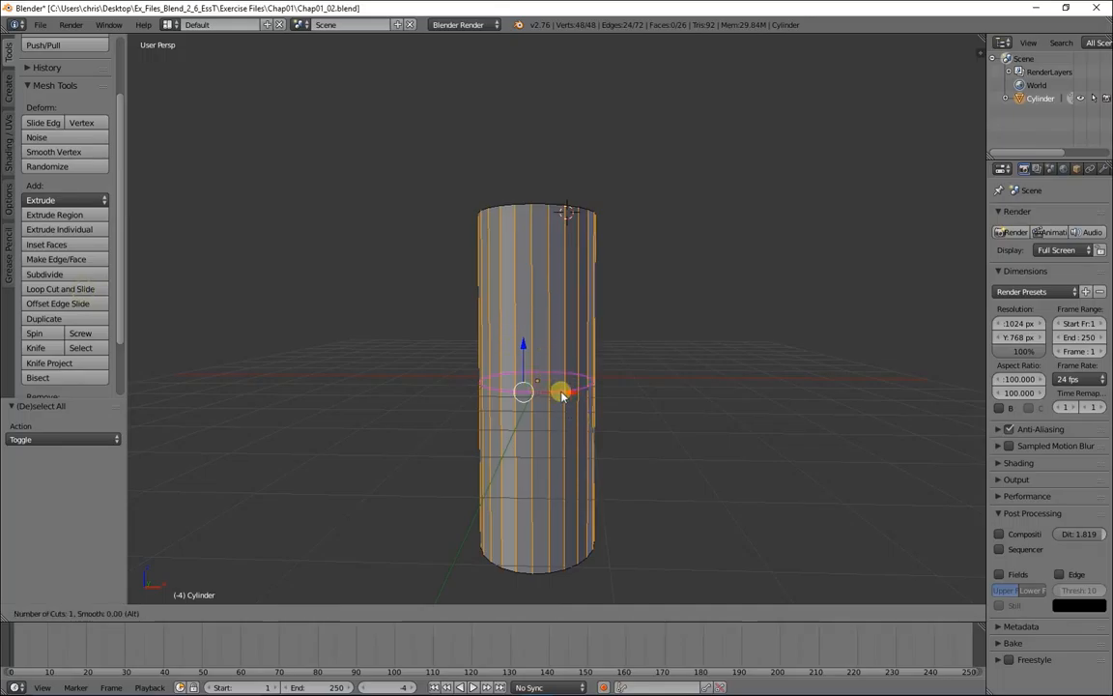
scroll(562, 394, down, 8)
click(563, 394)
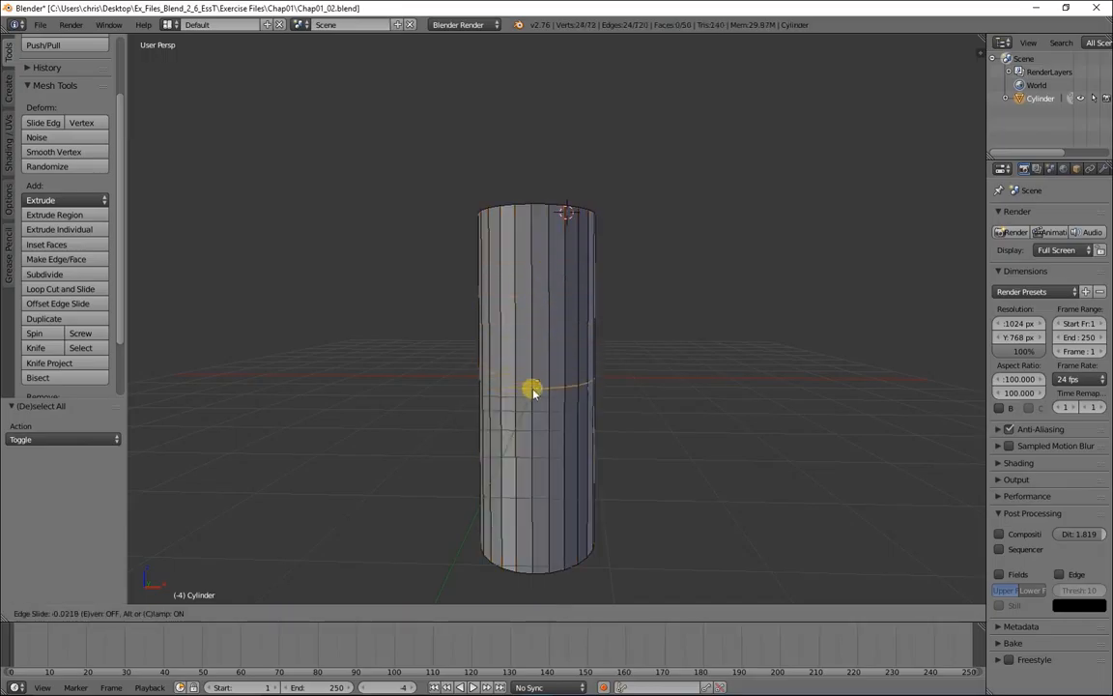
click(530, 267)
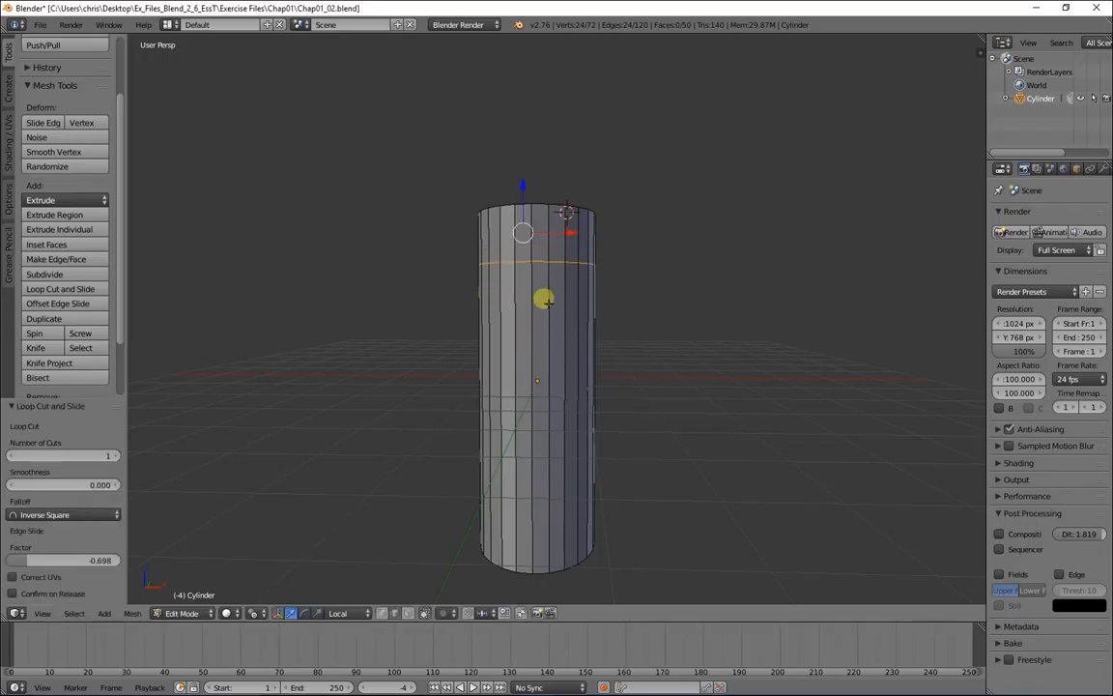
Switch to face selection and select one front face in the narrow band above the loop cut.
middle_drag(546, 301, 574, 323)
right_click(517, 249)
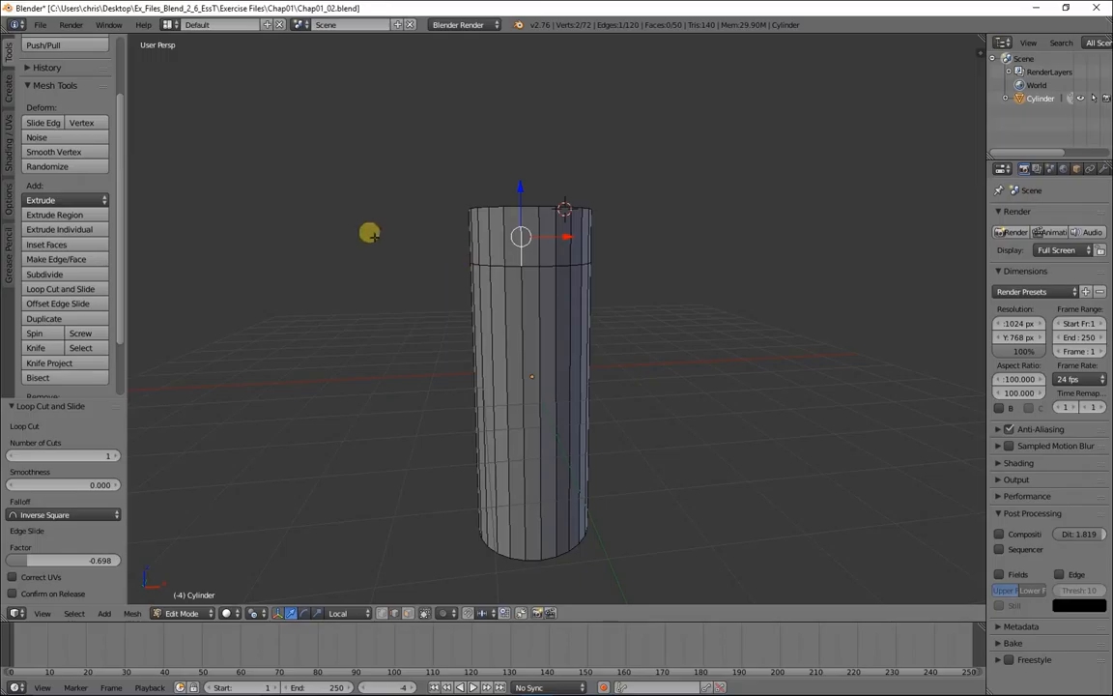
click(407, 612)
right_click(514, 249)
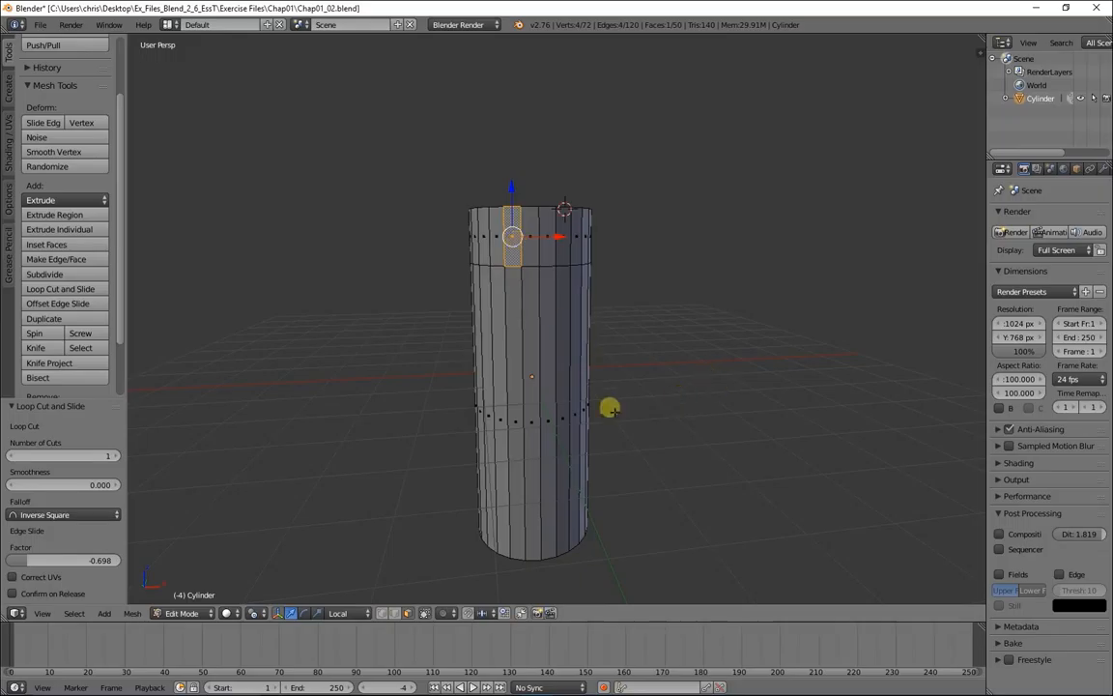
Try extruding the selected upper face outward by about -1.2 in X and -2.9 in Y, and undo the extrusion.
key(e)
click(359, 368)
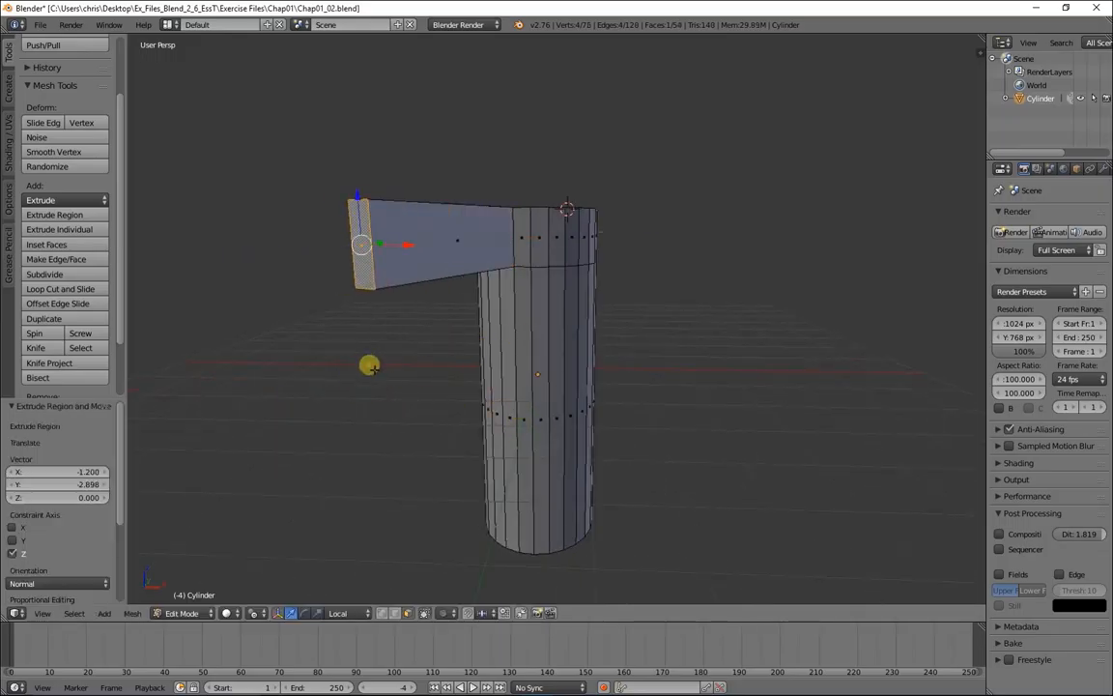
key(ctrl+z)
click(65, 200)
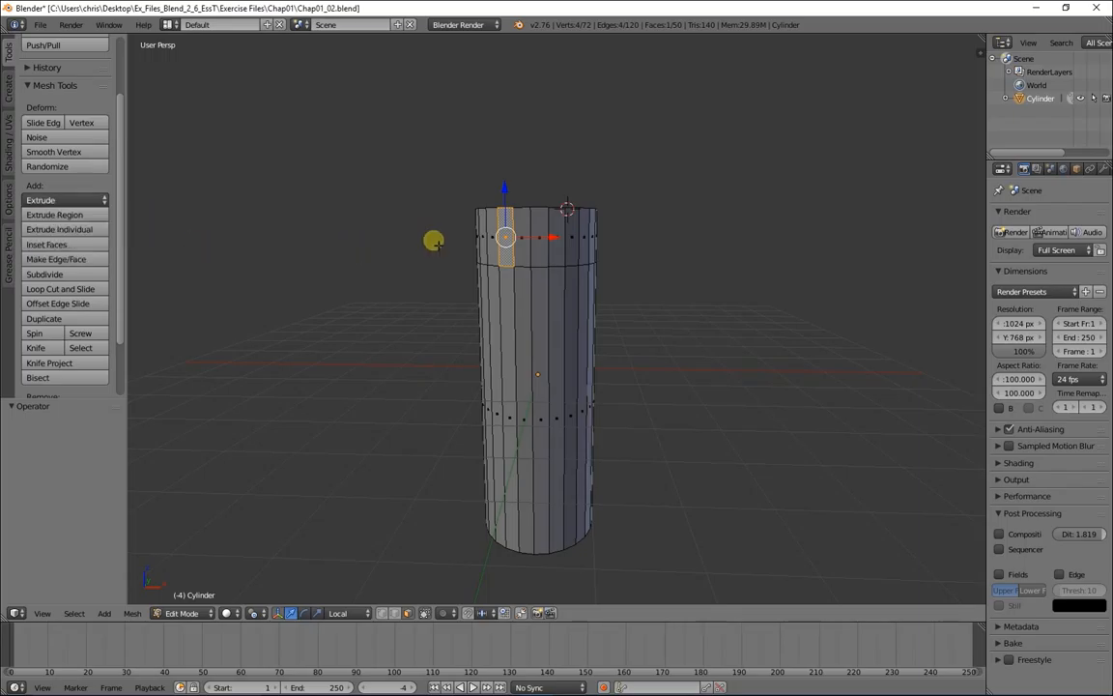
Box-select every side face of the upper band in wireframe front orthographic view, and return to perspective with solid shading.
middle_drag(668, 299, 779, 262)
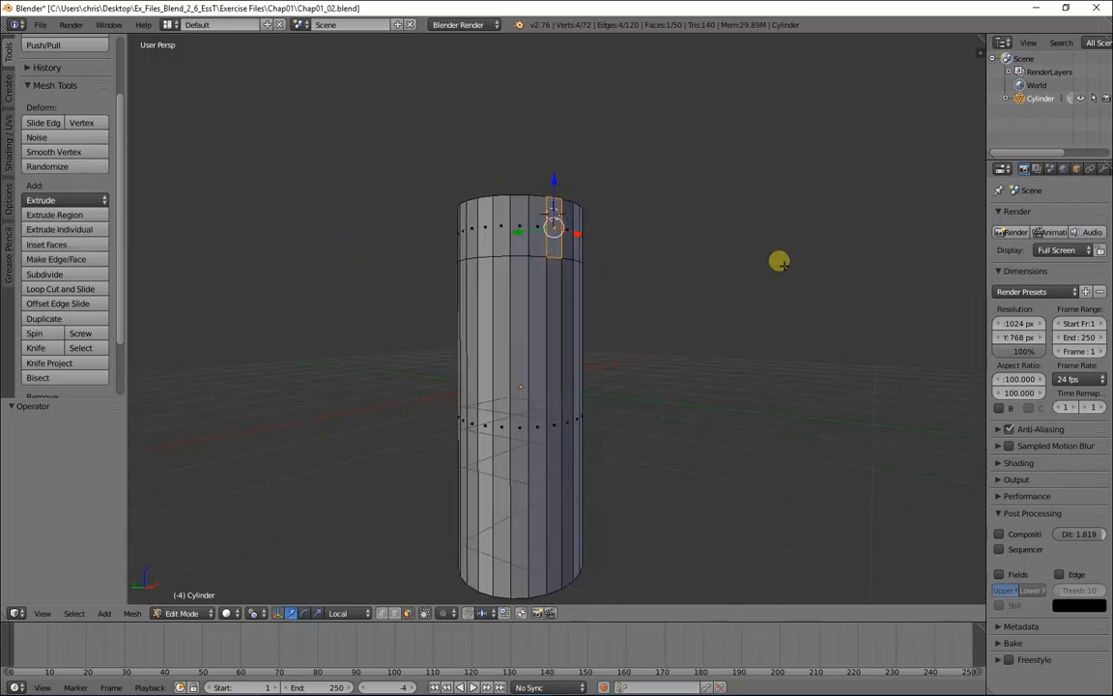
key(KP_1)
key(z)
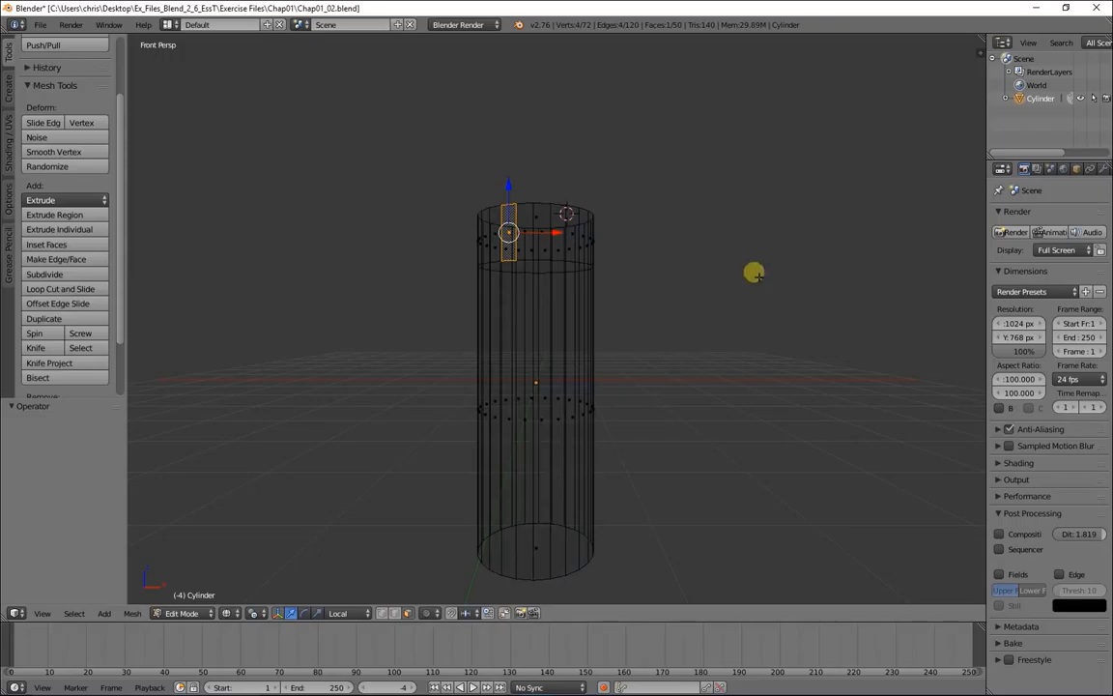
key(b)
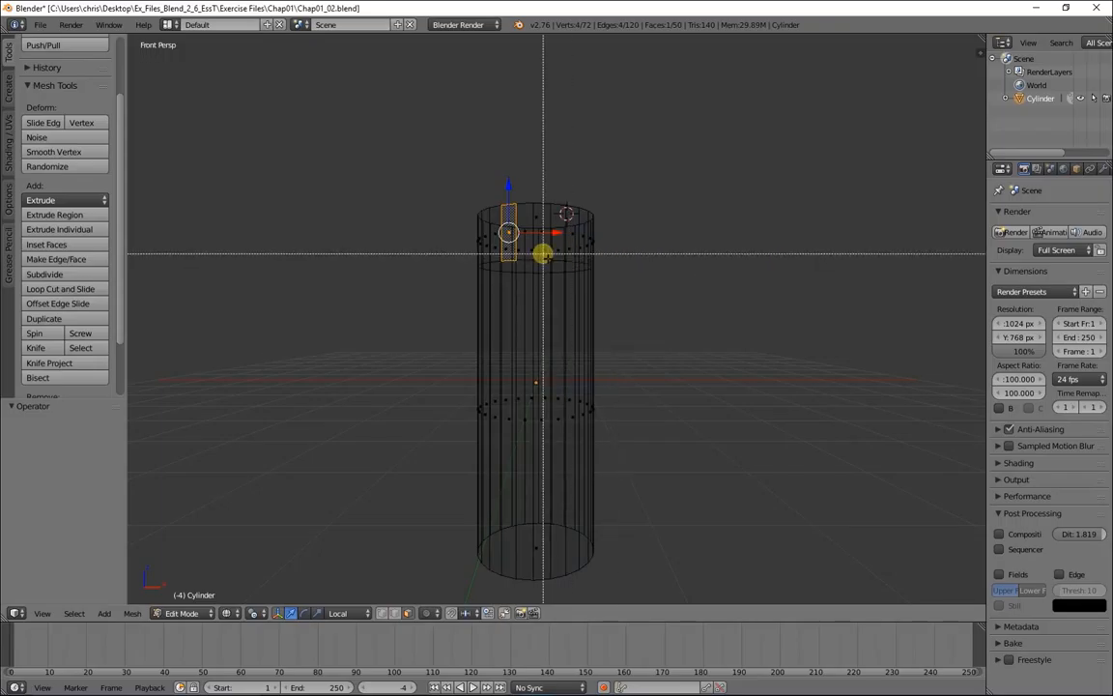
drag(425, 224, 623, 248)
key(KP_5)
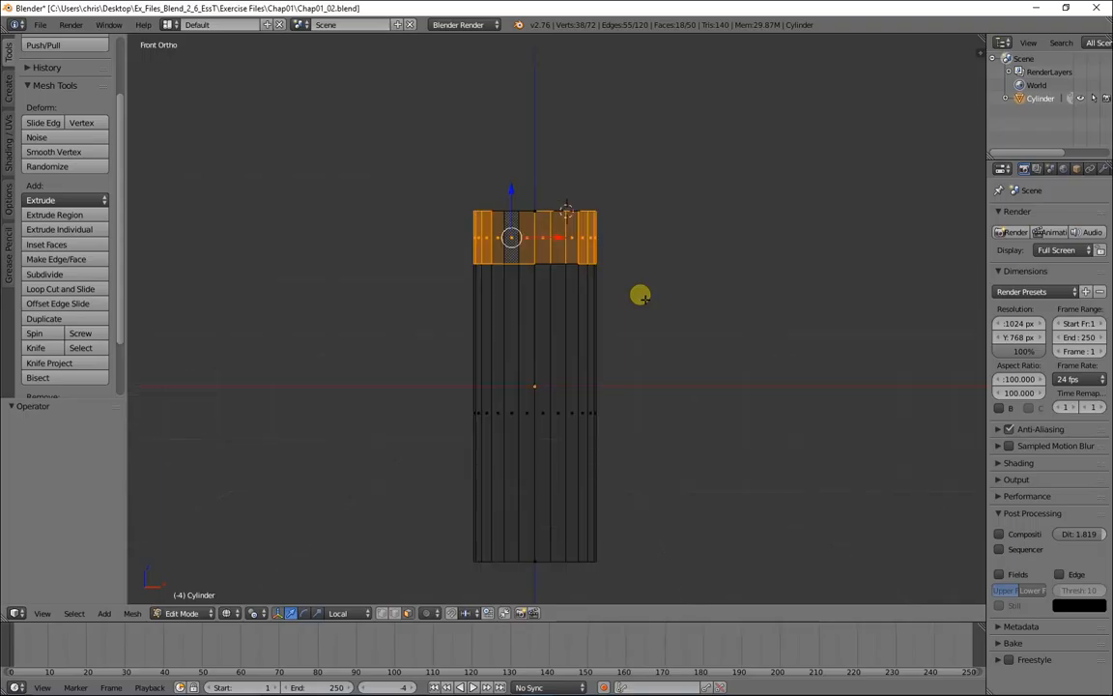
drag(376, 239, 654, 249)
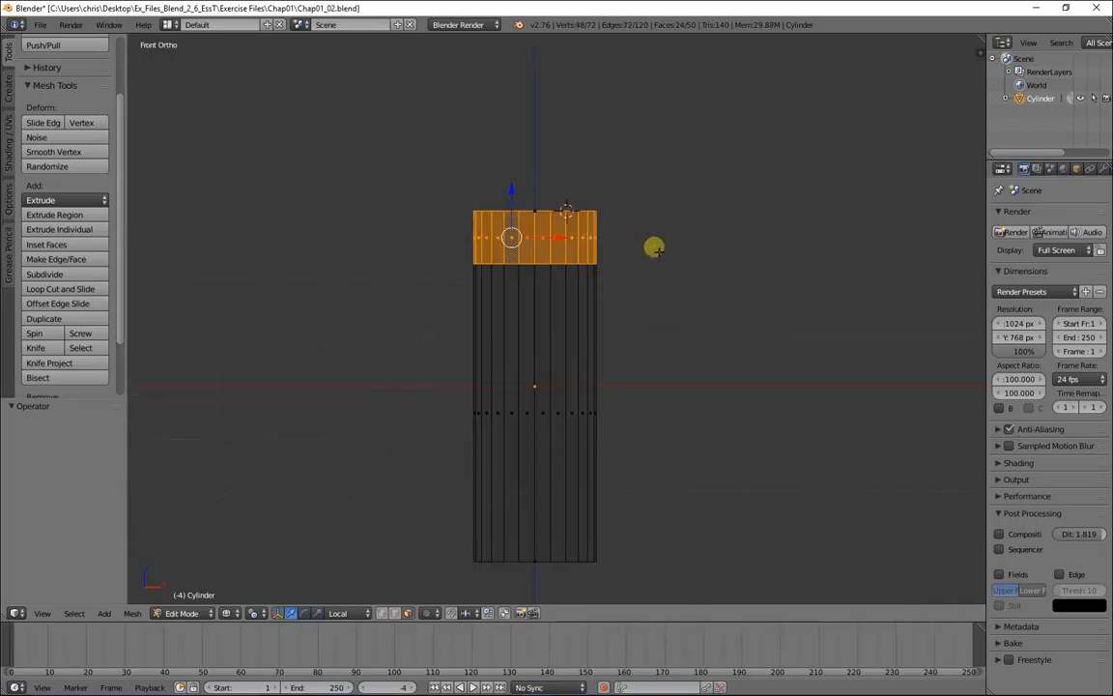
key(KP_5)
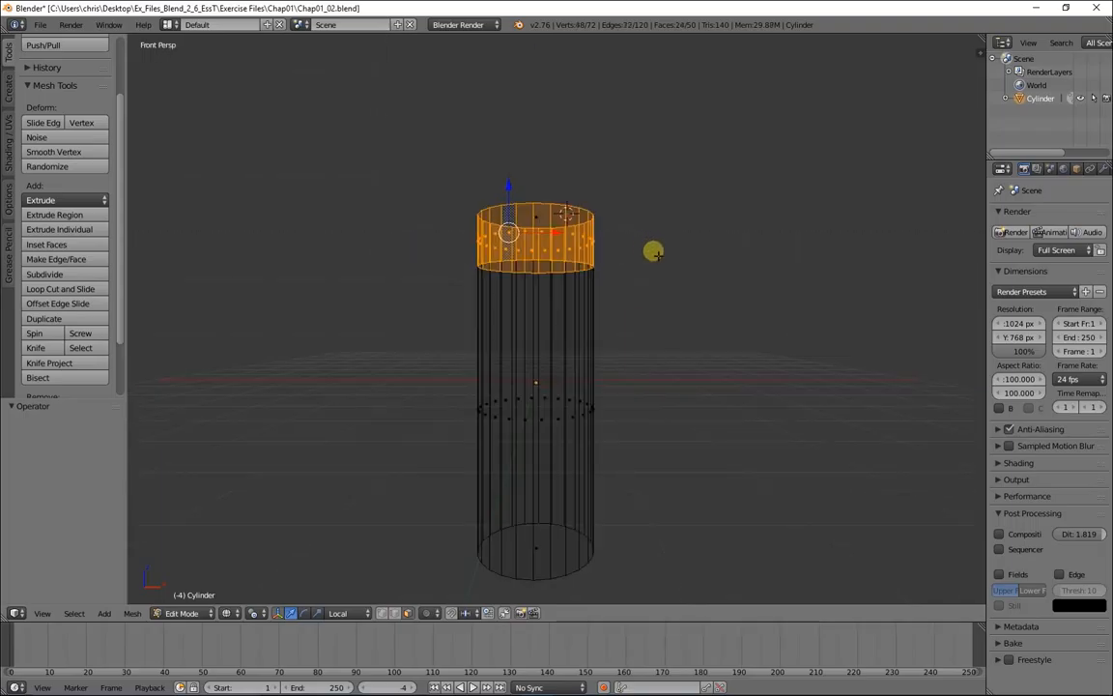
key(z)
Try extruding the upper band as one region and scaling it outward with different axis constraints, and undo the changes.
click(101, 199)
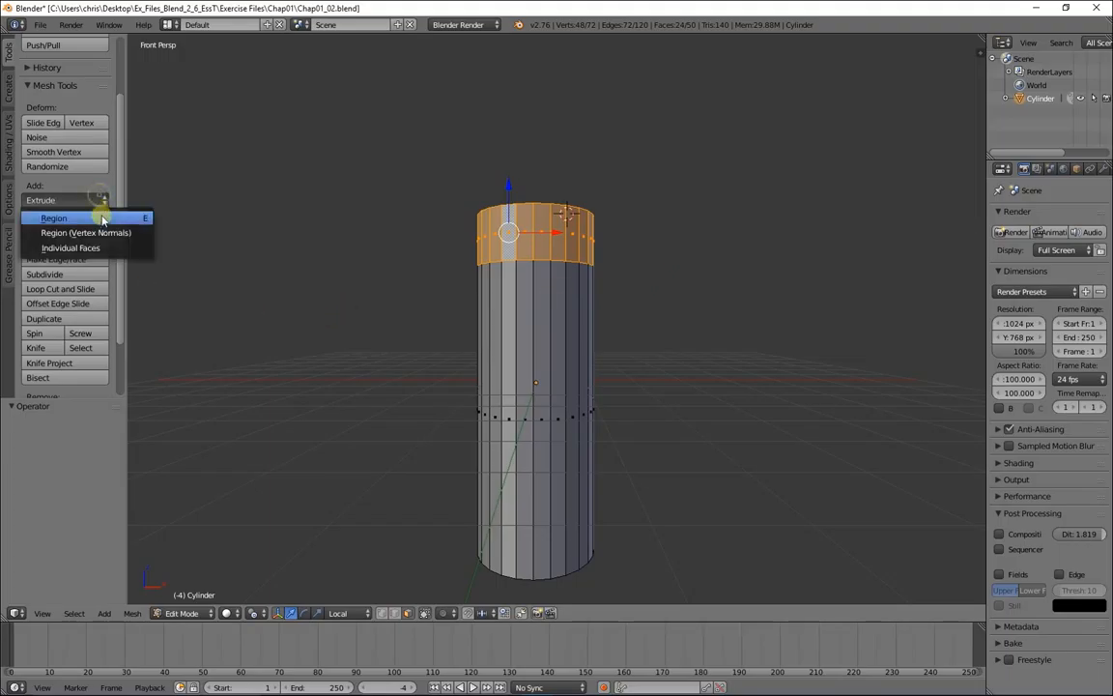
click(104, 221)
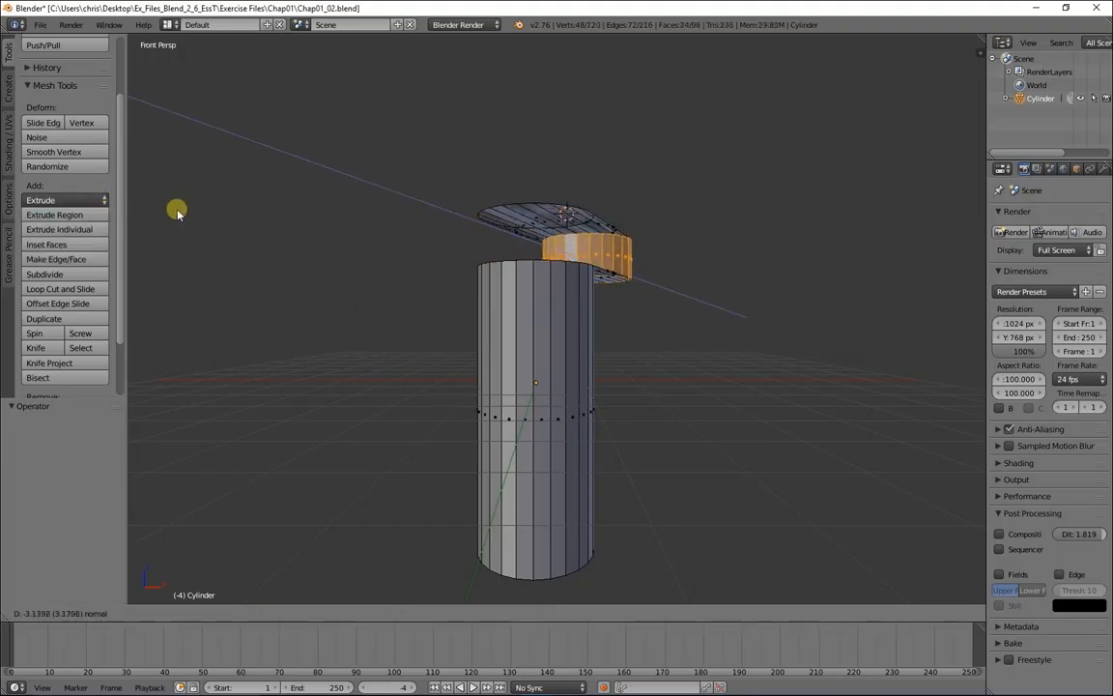
click(114, 239)
key(s)
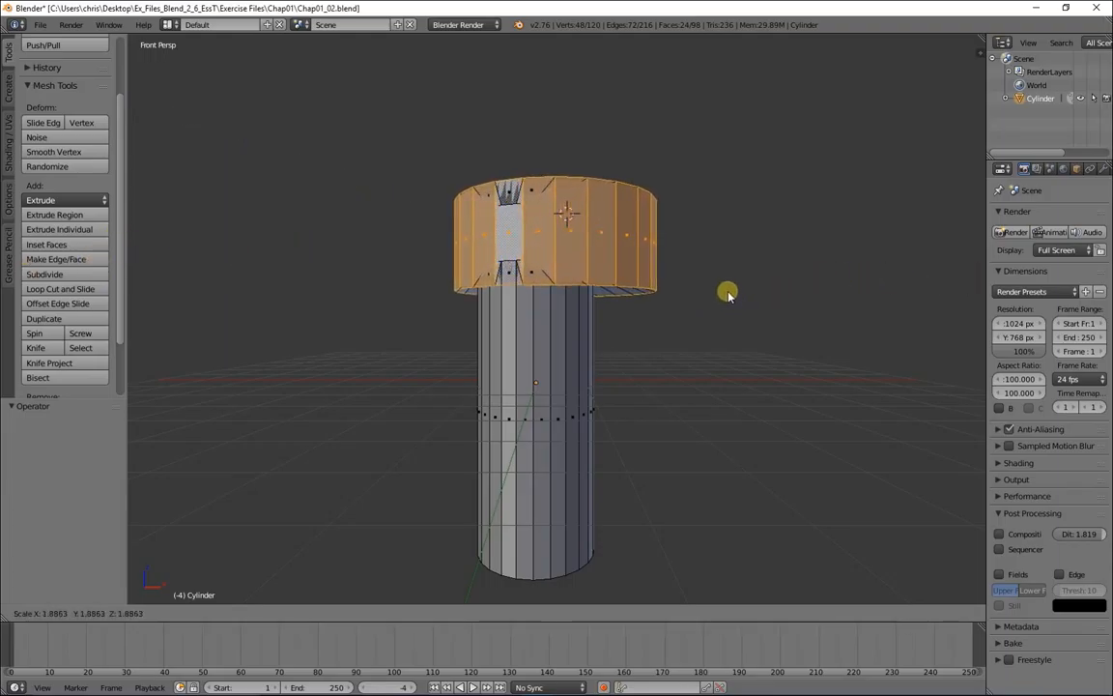
key(z)
key(x)
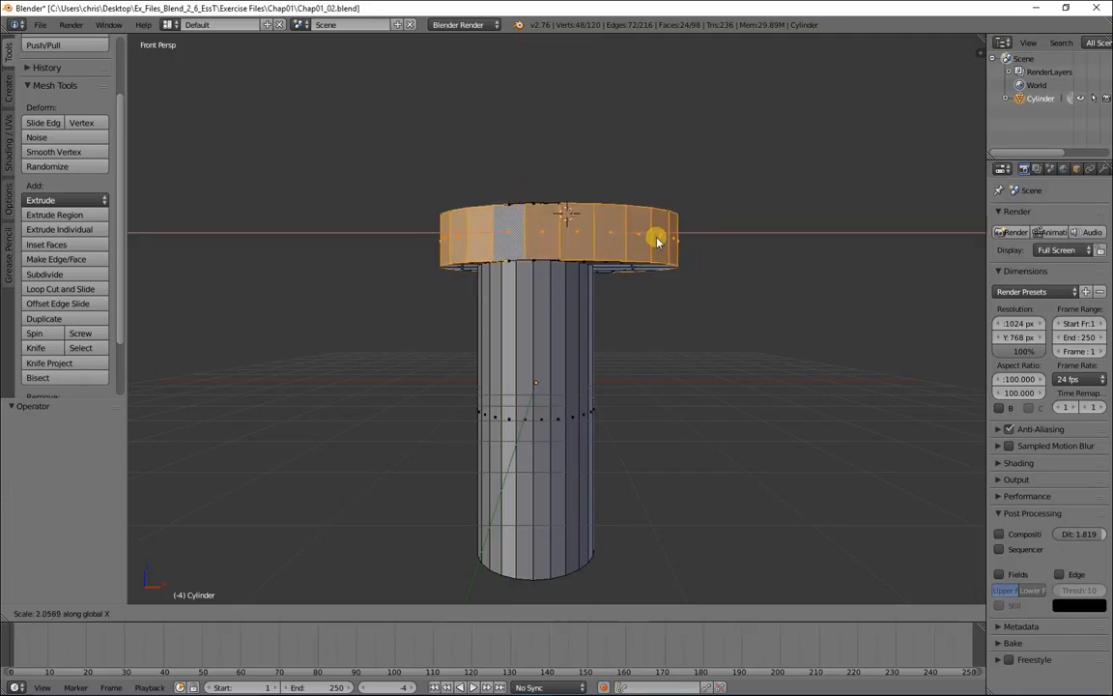
key(y)
key(shift+y)
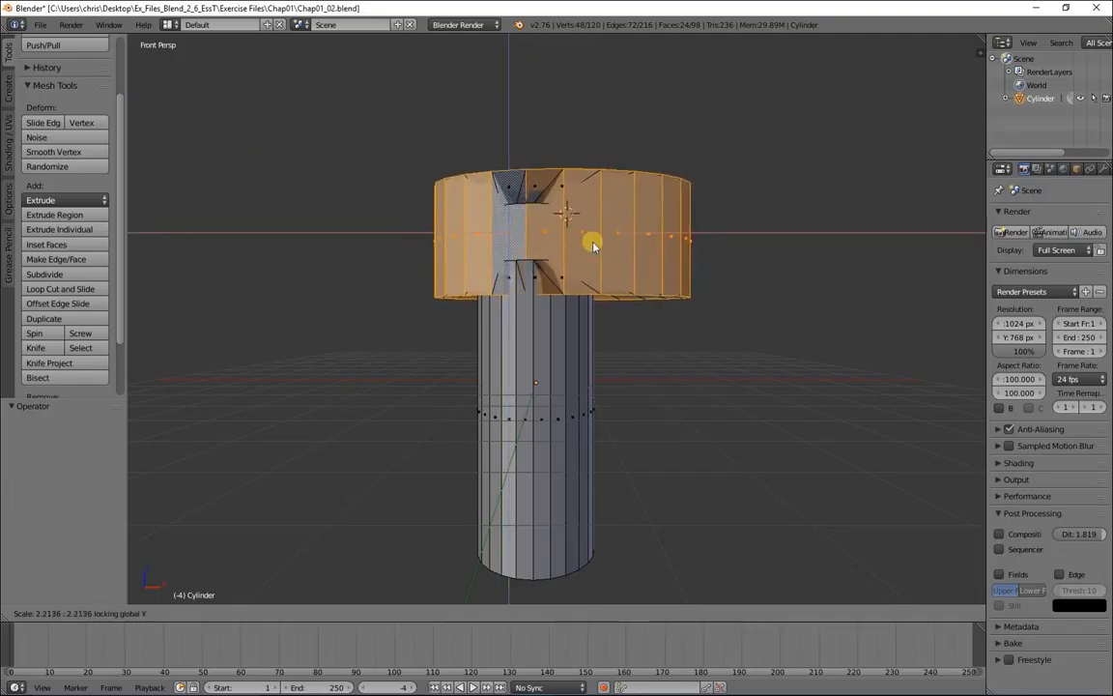
key(z)
click(659, 272)
key(ctrl+z)
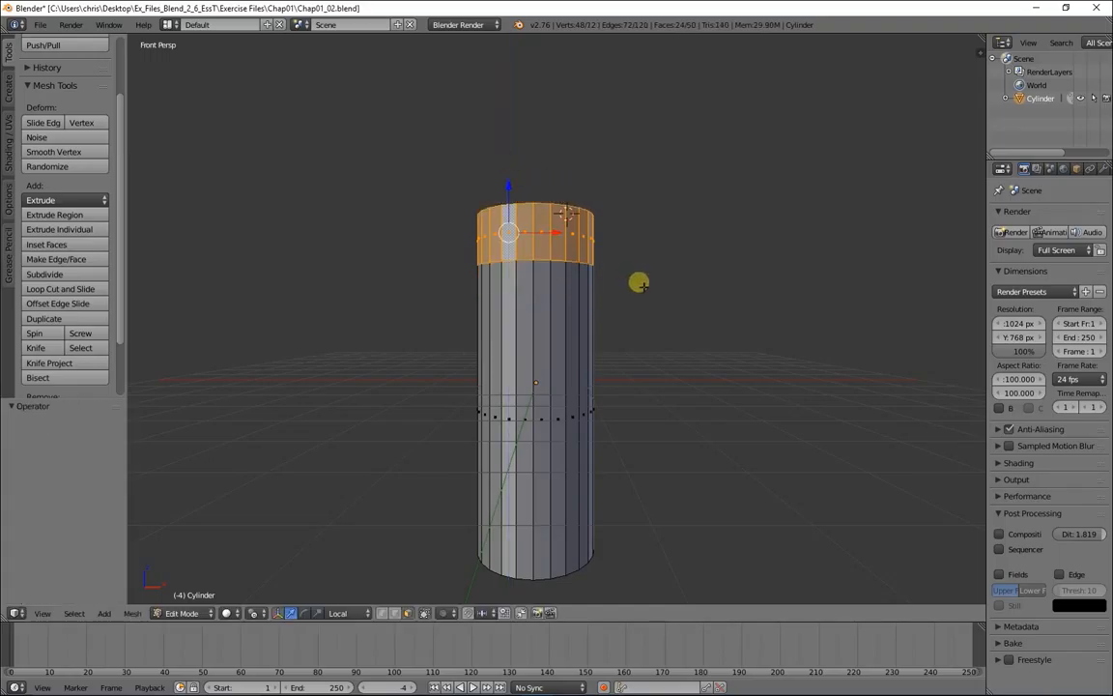
Try extruding the upper band's side faces outward as individual faces, and undo the extrusion.
middle_drag(638, 283, 647, 404)
click(85, 200)
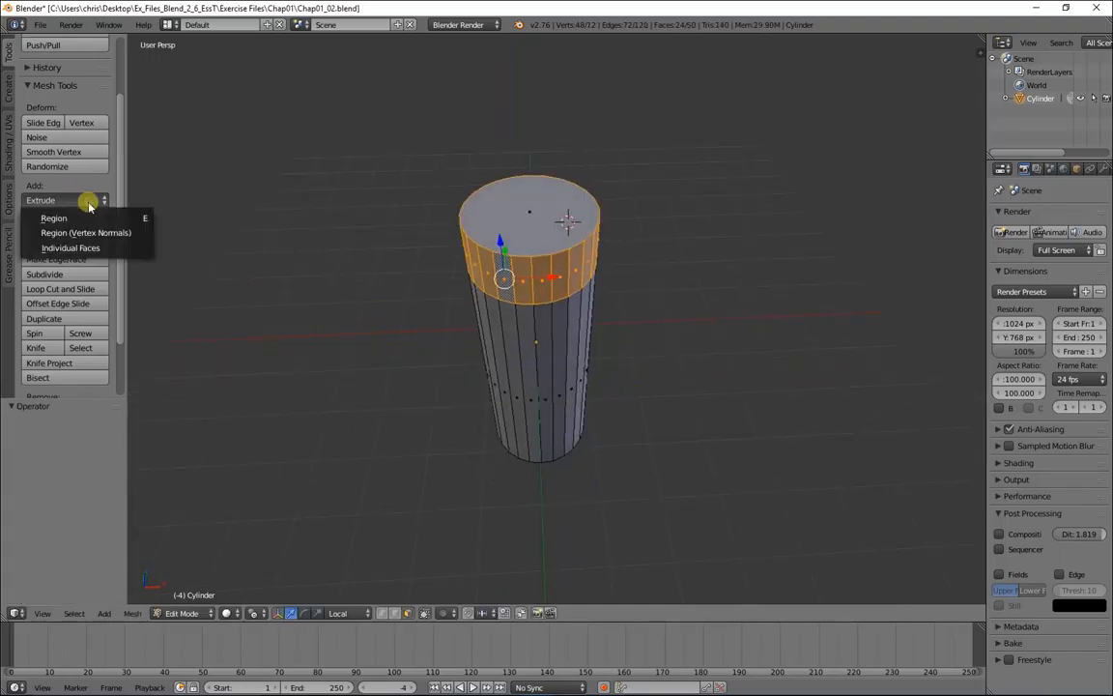
click(111, 249)
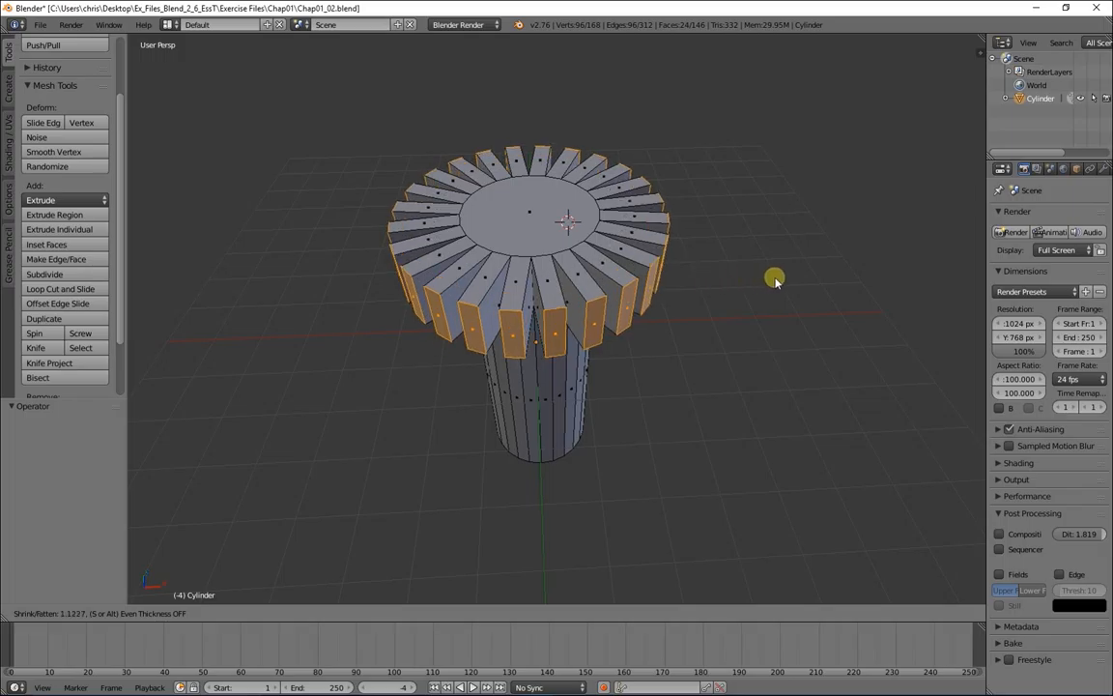
click(700, 253)
middle_drag(594, 454, 573, 336)
key(ctrl+z)
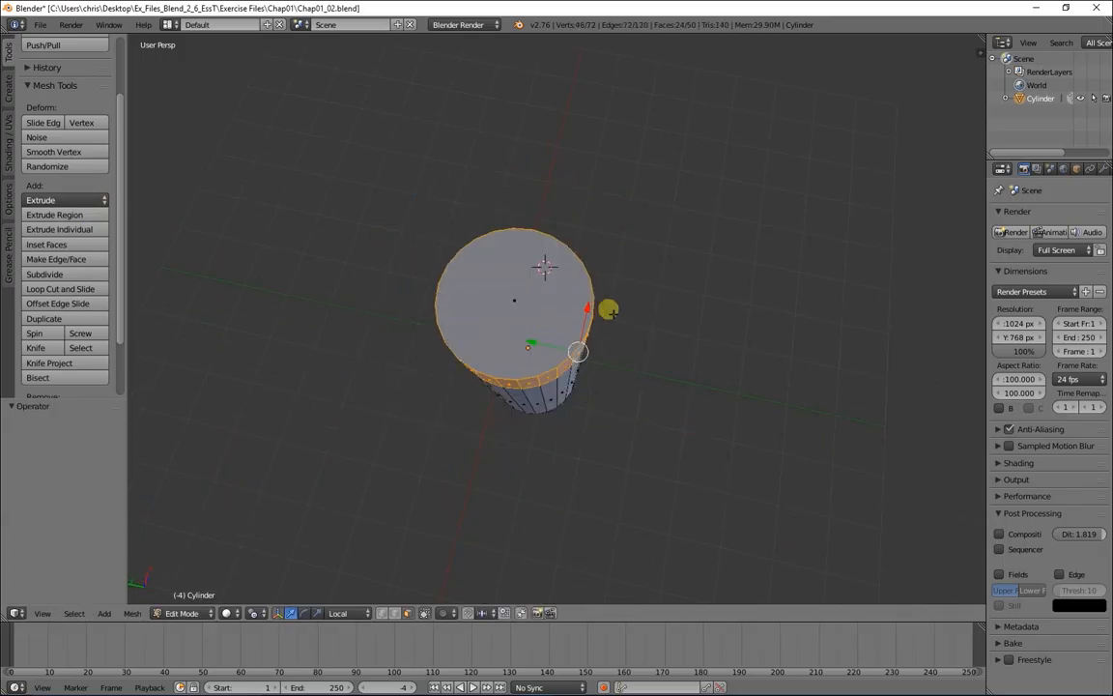
Try extruding the upper band as a region again and scaling it without axis constraints, and undo the attempt.
click(95, 201)
click(99, 216)
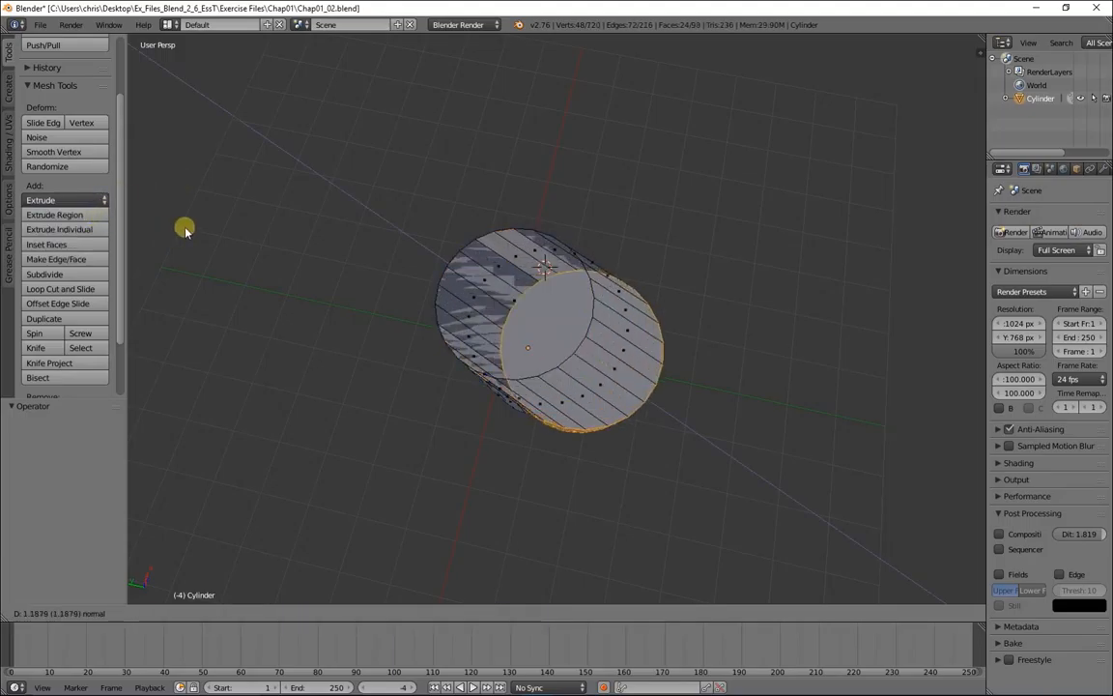
right_click(184, 229)
key(s)
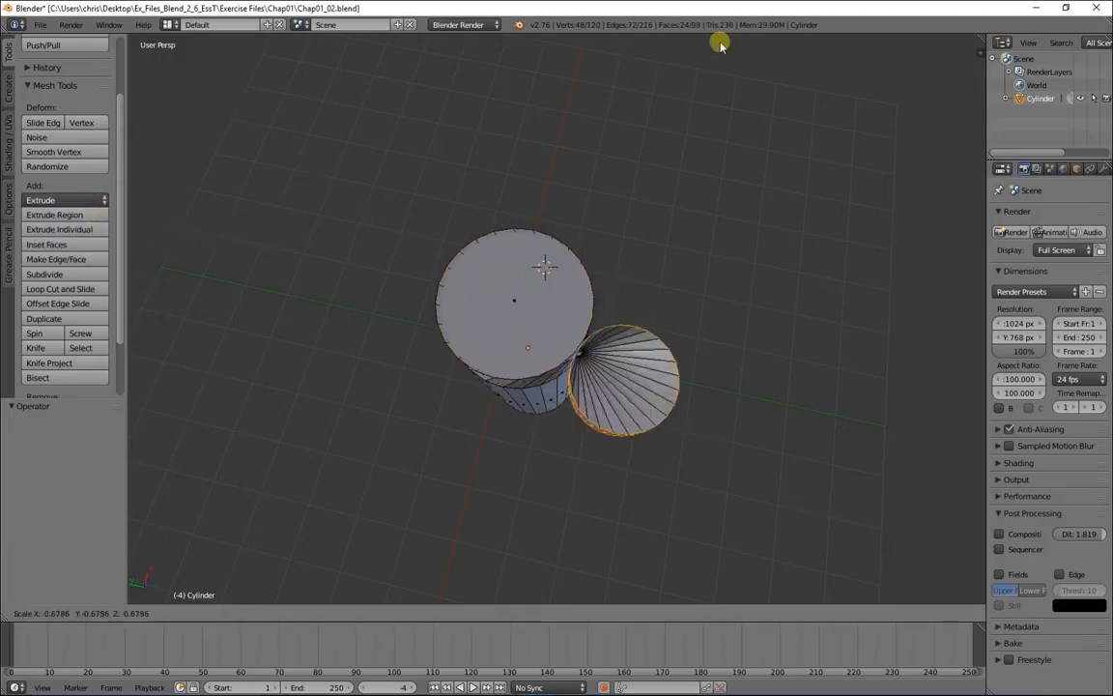
right_click(760, 514)
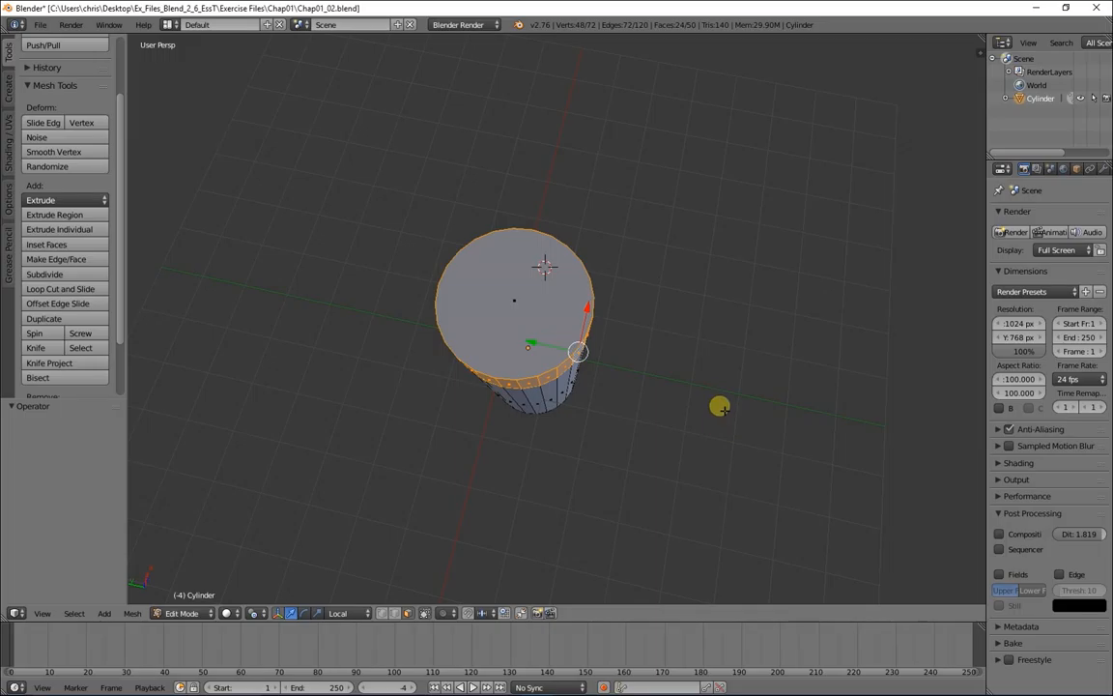
Replace the band selection with the top cap face, and select a single side face in the upper band.
right_click(527, 278)
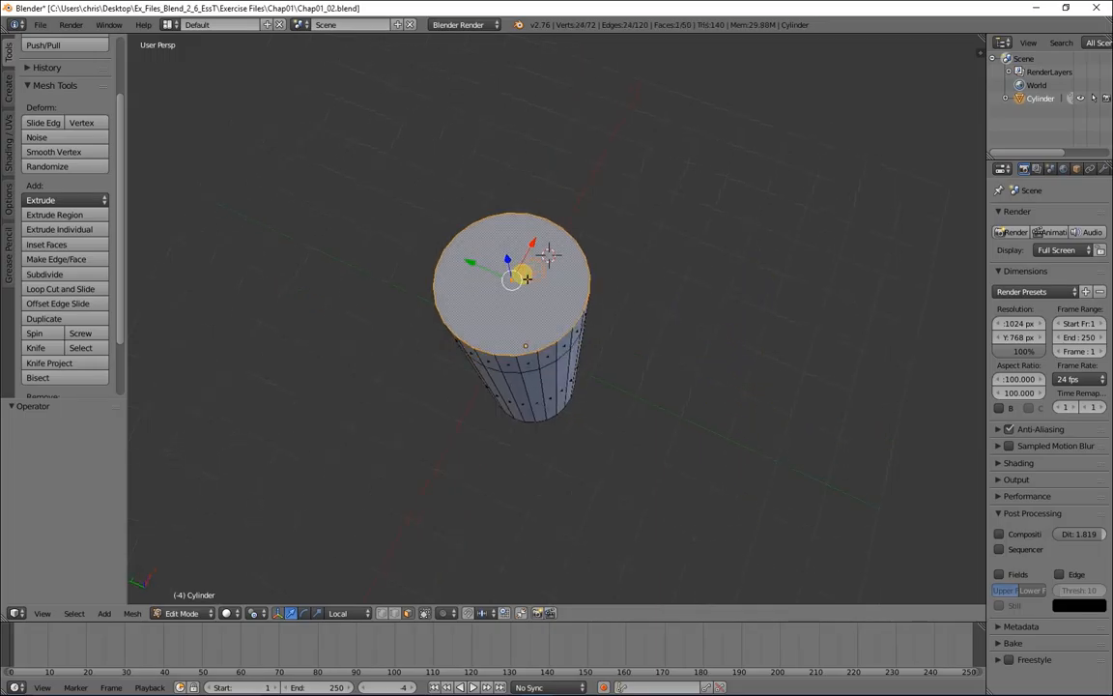
middle_drag(664, 472, 626, 293)
right_click(510, 235)
mouse_move(684, 412)
middle_down()
mouse_move(594, 406)
mouse_move(410, 424)
mouse_move(683, 412)
mouse_move(693, 434)
middle_up()
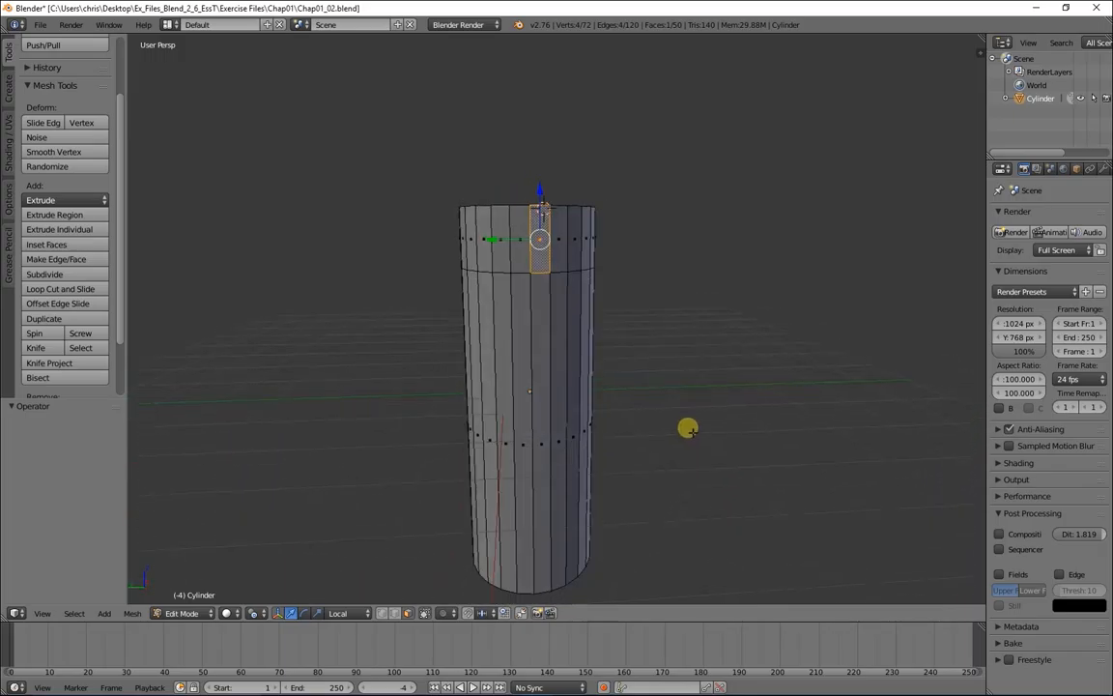
right_click(499, 253)
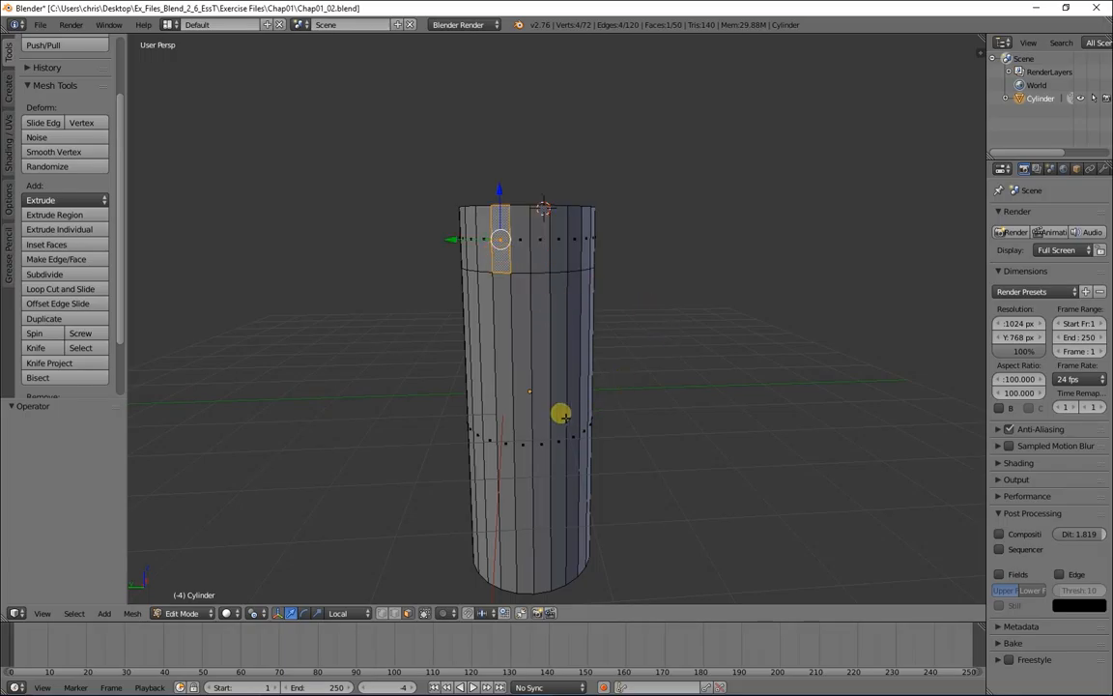
middle_drag(787, 376, 782, 476)
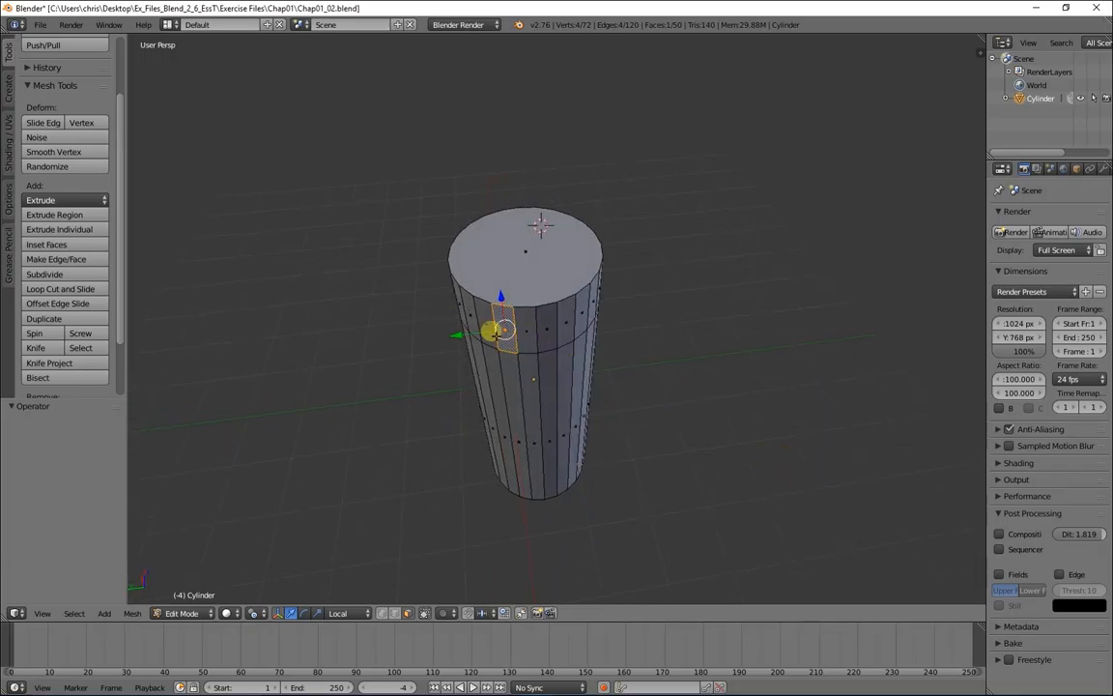
middle_drag(726, 348, 525, 325)
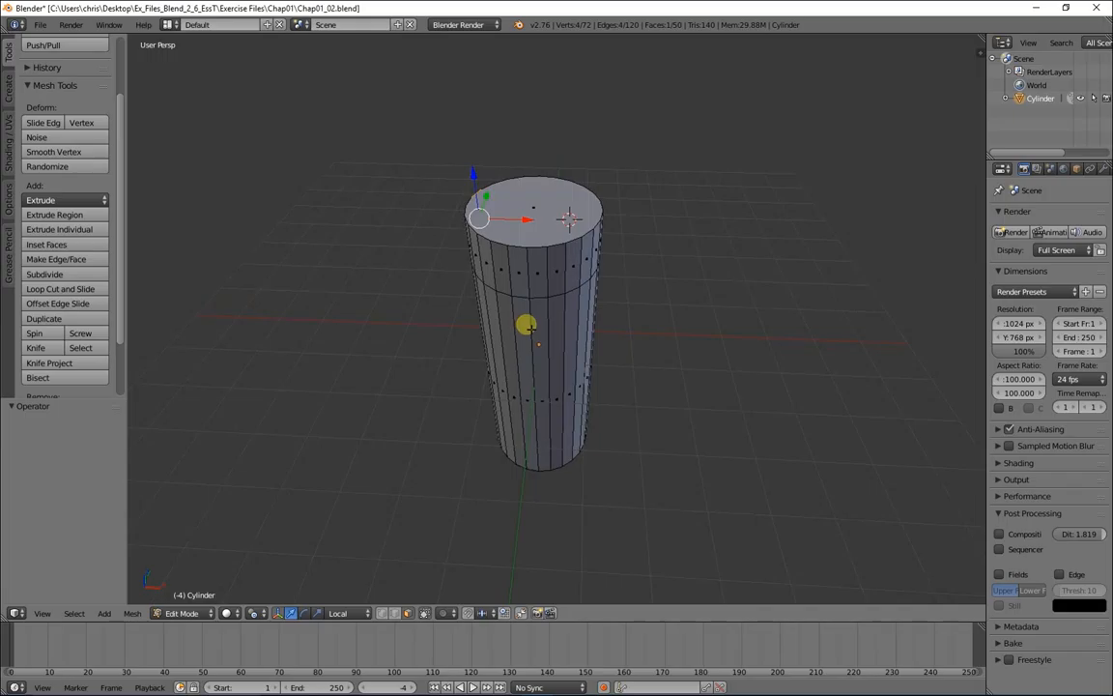
Try moving a single side face of the cylinder's upper band, and undo the move.
right_click(520, 273)
drag(527, 249, 516, 319)
middle_drag(725, 433, 539, 390)
key(ctrl+z)
Enable proportional editing and pull a side face of the upper band outward with an enlarged influence area, about -2.42 in X and -2.49 in Y.
click(446, 611)
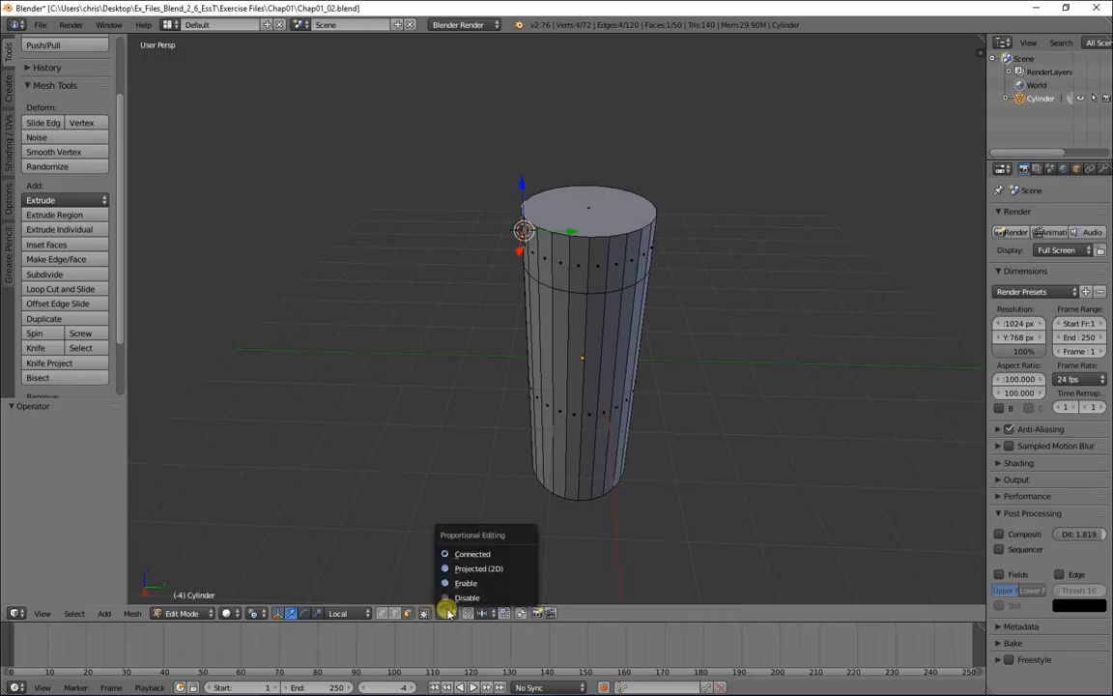
click(491, 582)
key(g)
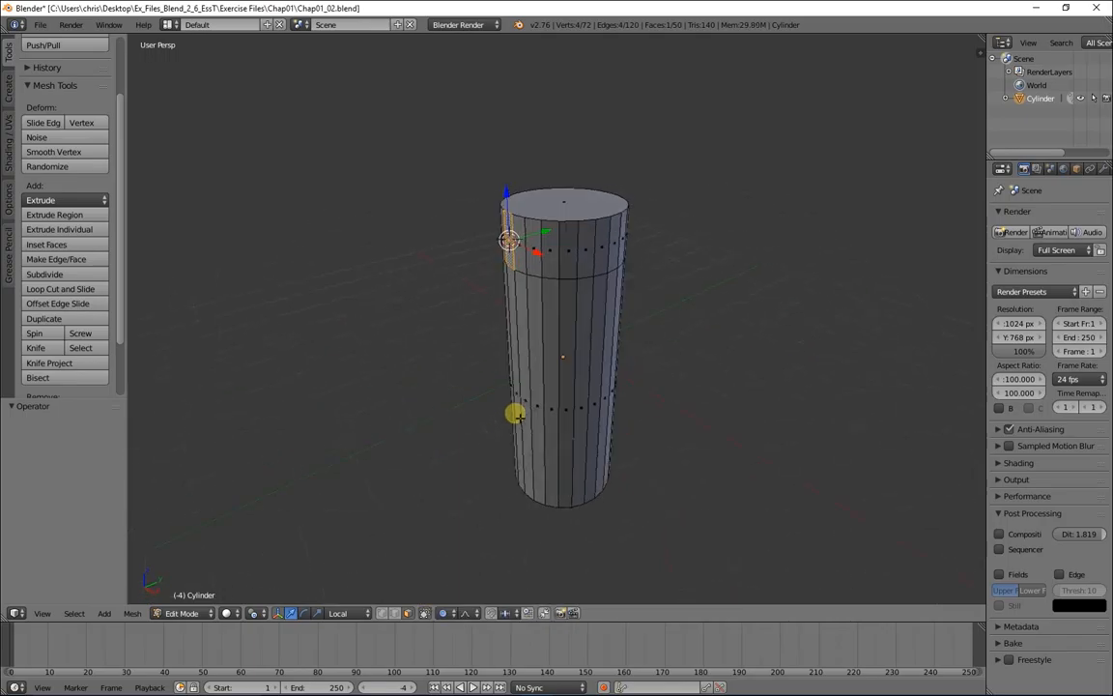
scroll(462, 307, down, 8)
scroll(522, 378, down, 5)
scroll(512, 392, up, 16)
scroll(519, 395, up, 15)
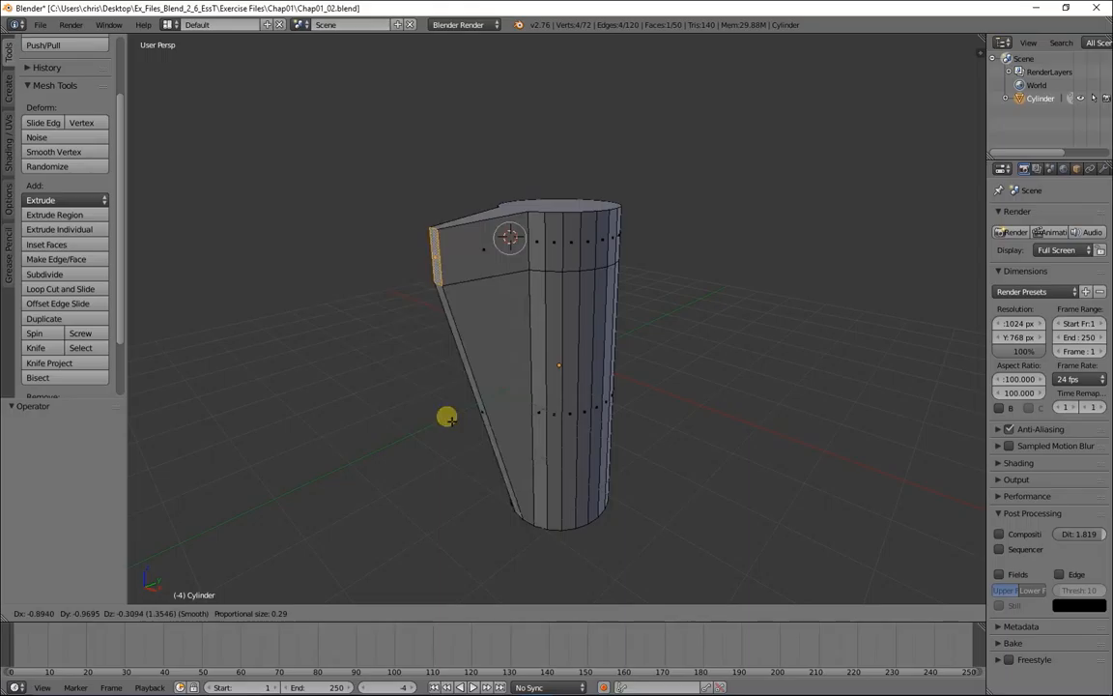
scroll(447, 402, down, 18)
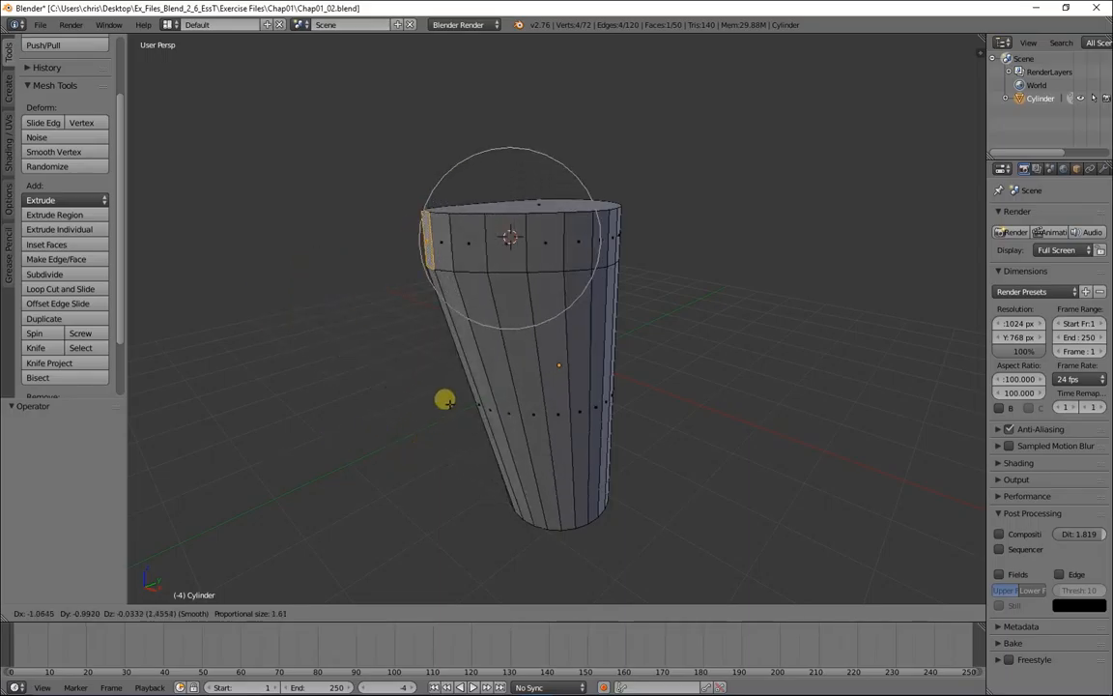
click(330, 430)
Try moving the pulled-out face again with proportional editing, and cancel the move.
middle_drag(682, 411, 927, 367)
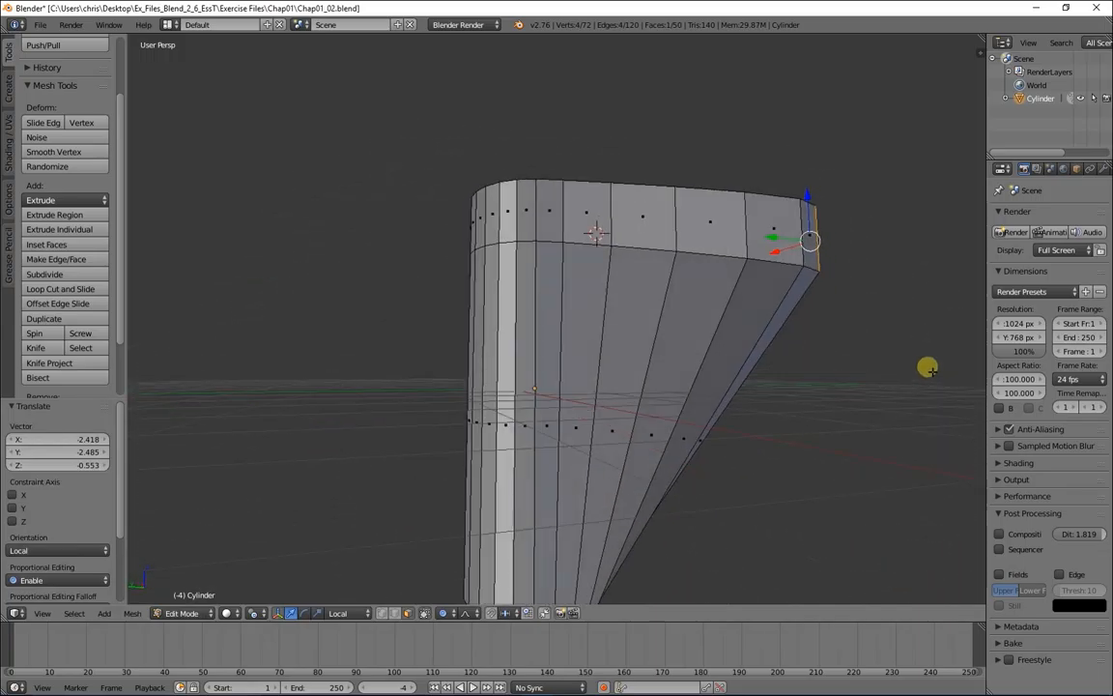
middle_drag(829, 395, 924, 465)
key(g)
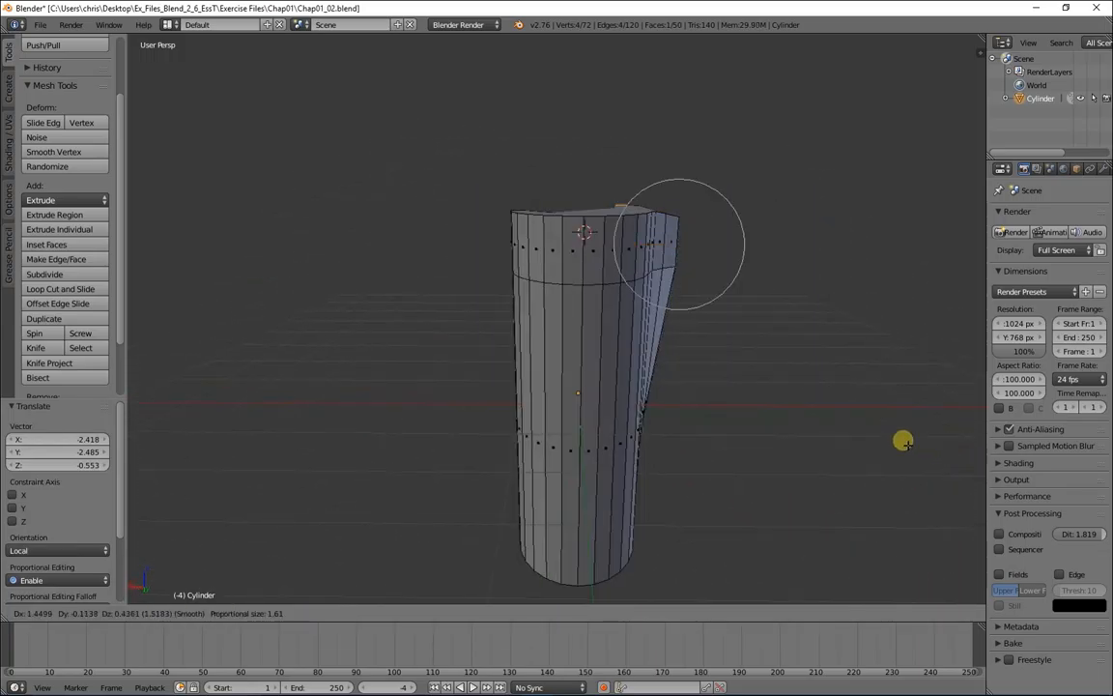
right_click(854, 416)
middle_drag(866, 421, 692, 479)
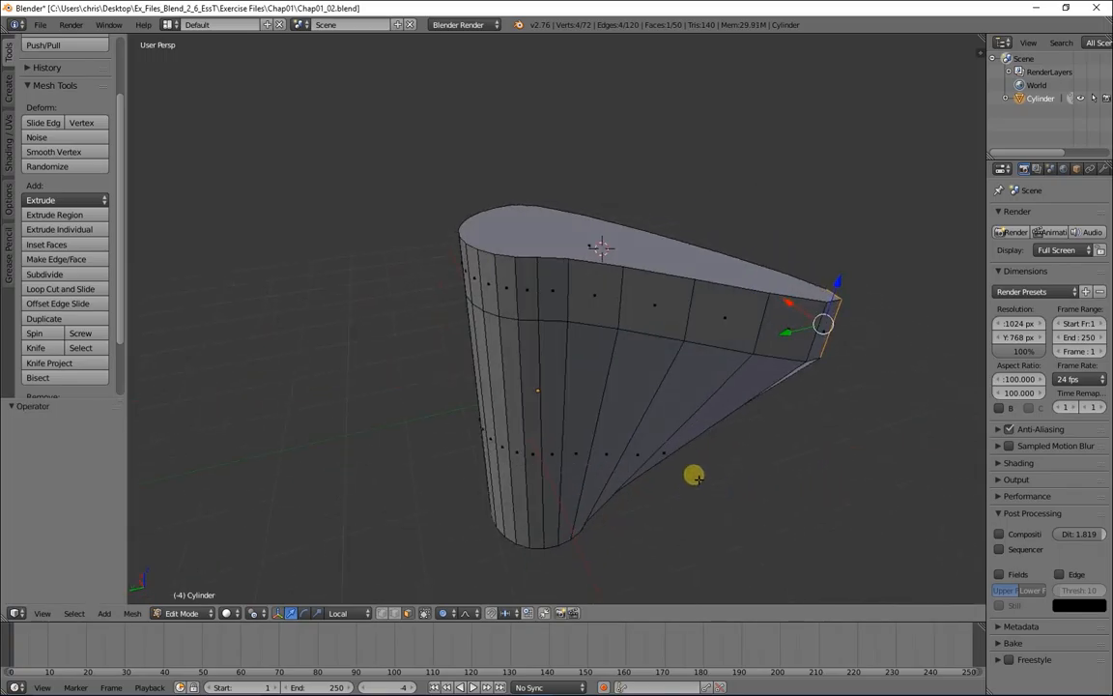
Try moving a face in the middle of the upper band's stretched side with proportional editing, and undo the move.
right_click(585, 315)
key(g)
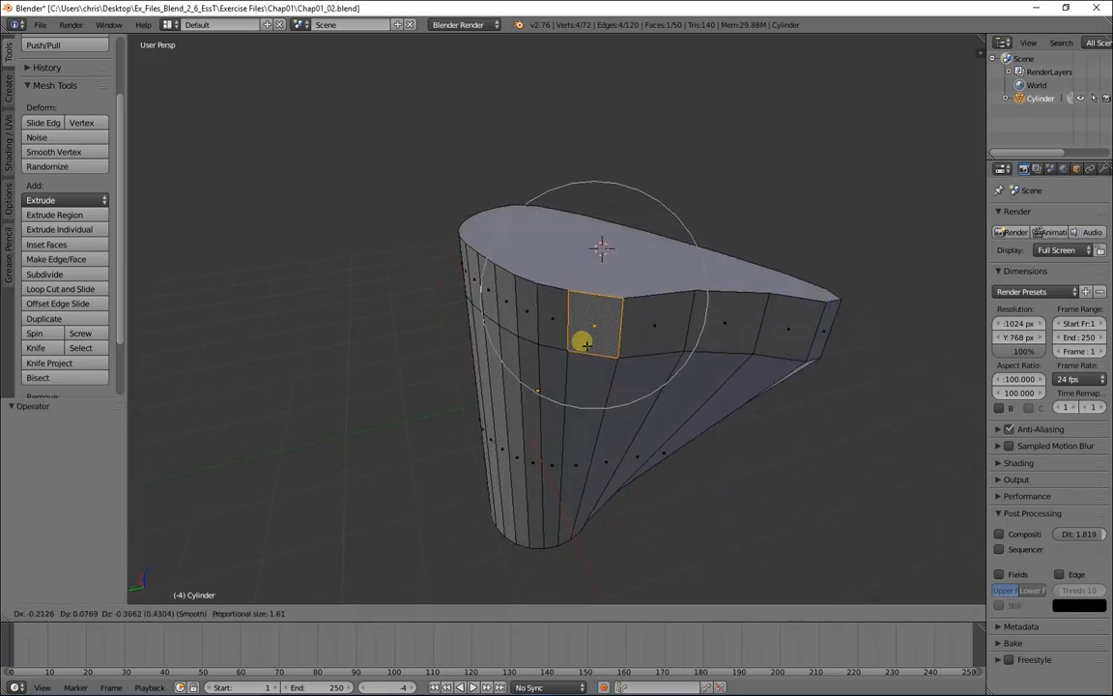
click(537, 377)
middle_drag(392, 381, 613, 349)
key(ctrl+z)
Select an upper-band face away from the stretched side, try moving it along the X axis, and undo the move.
right_click(537, 218)
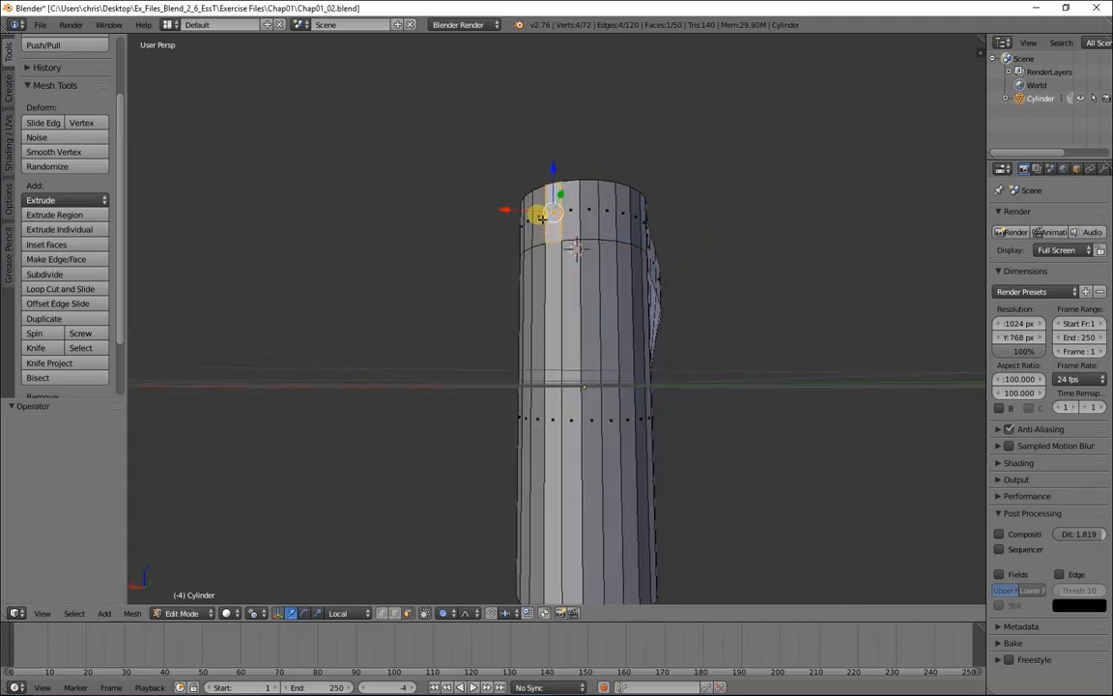
key(g)
key(x)
click(451, 222)
scroll(449, 219, down, 4)
middle_drag(449, 220, 631, 449)
key(ctrl+z)
Move the selected upper-band face freely with proportional editing, about 0.66 in X, 0.69 in Y and -0.67 in Z.
scroll(671, 430, up, 3)
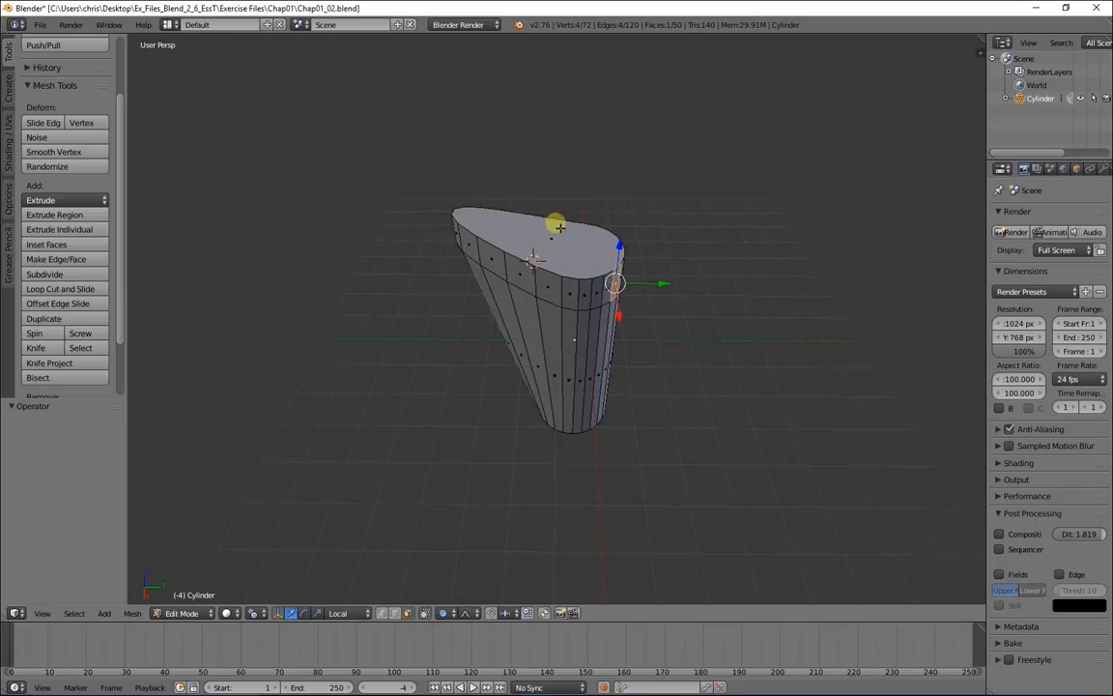
key(g)
click(586, 264)
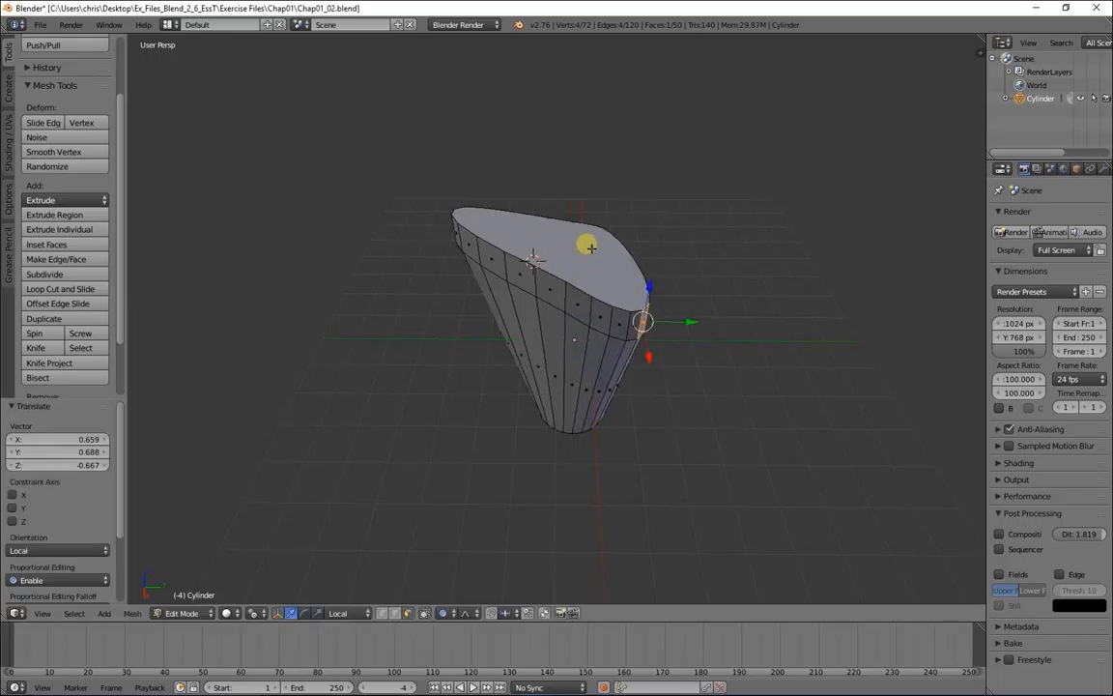
Return to Object Mode and delete the deformed cylinder.
key(Tab)
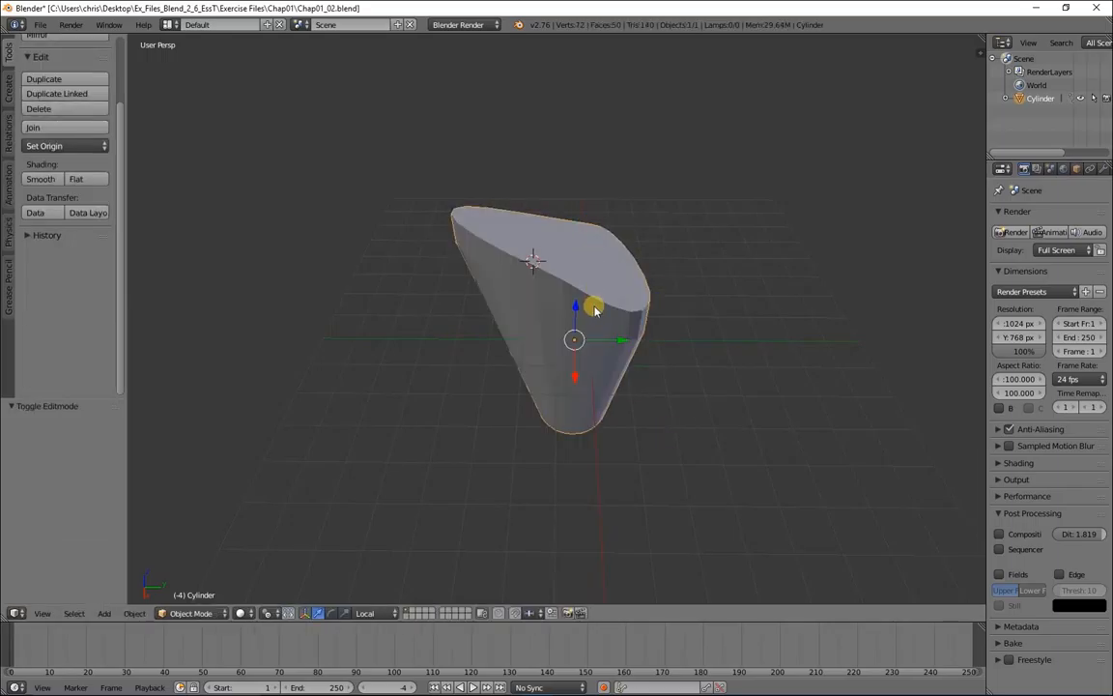
key(x)
click(576, 308)
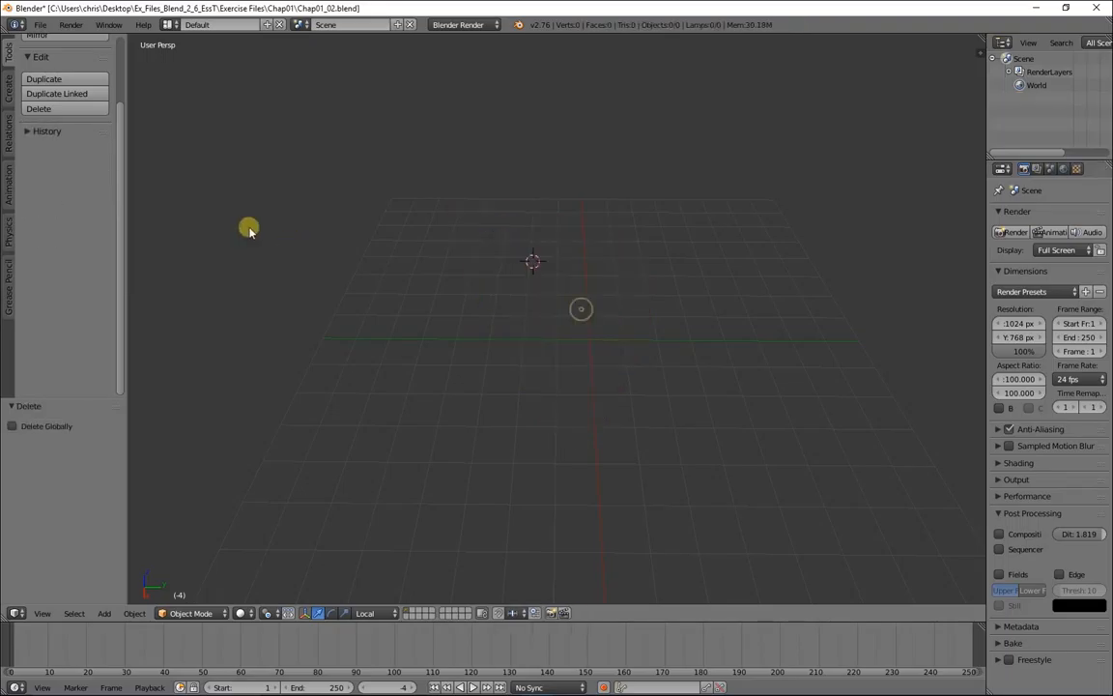
Add a cube mesh primitive to the empty scene.
scroll(24, 82, up, 3)
click(8, 87)
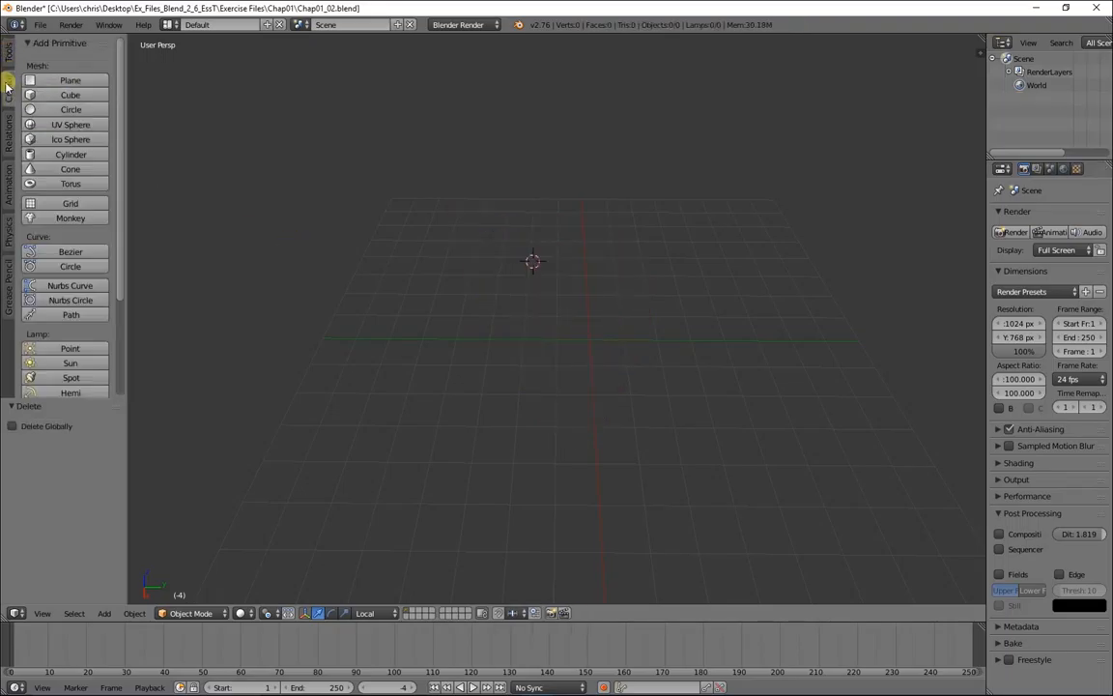
click(70, 95)
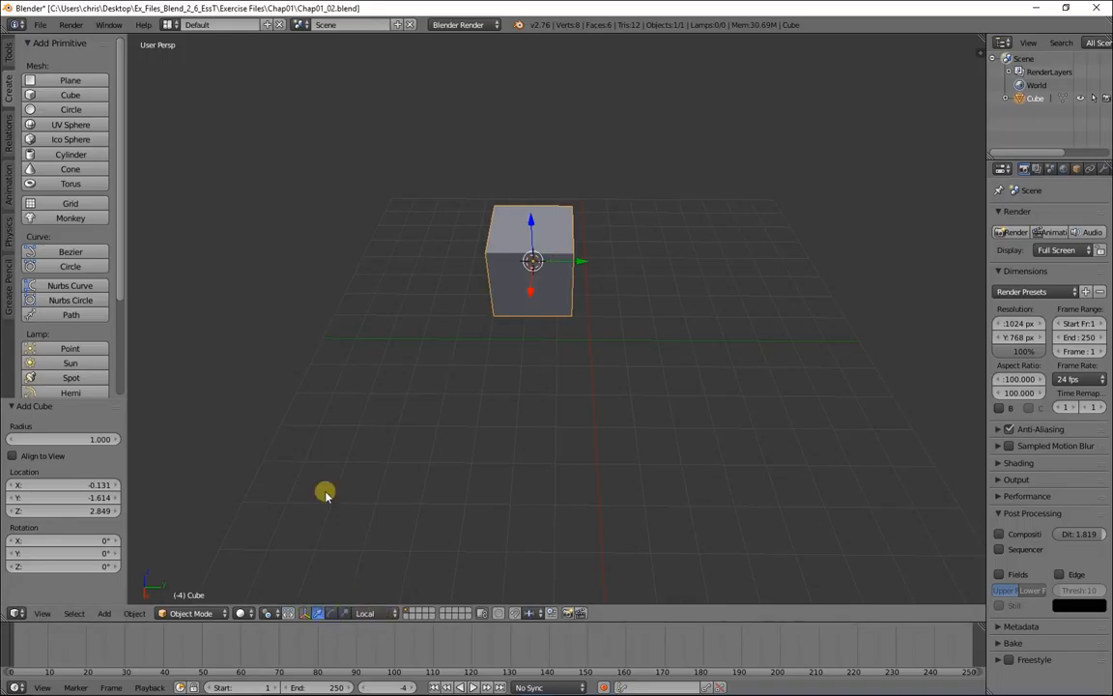
In Edit Mode, move the cube's whole mesh about 2.82 along X, 1.54 along Y and -3.59 along Z.
key(Tab)
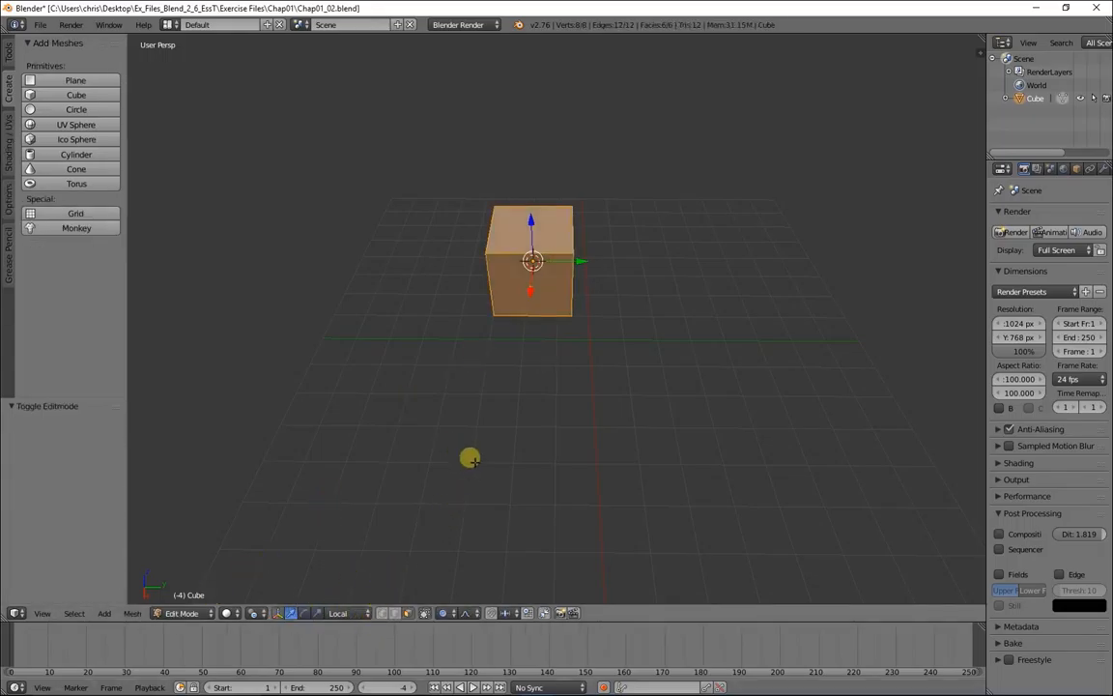
drag(539, 277, 647, 353)
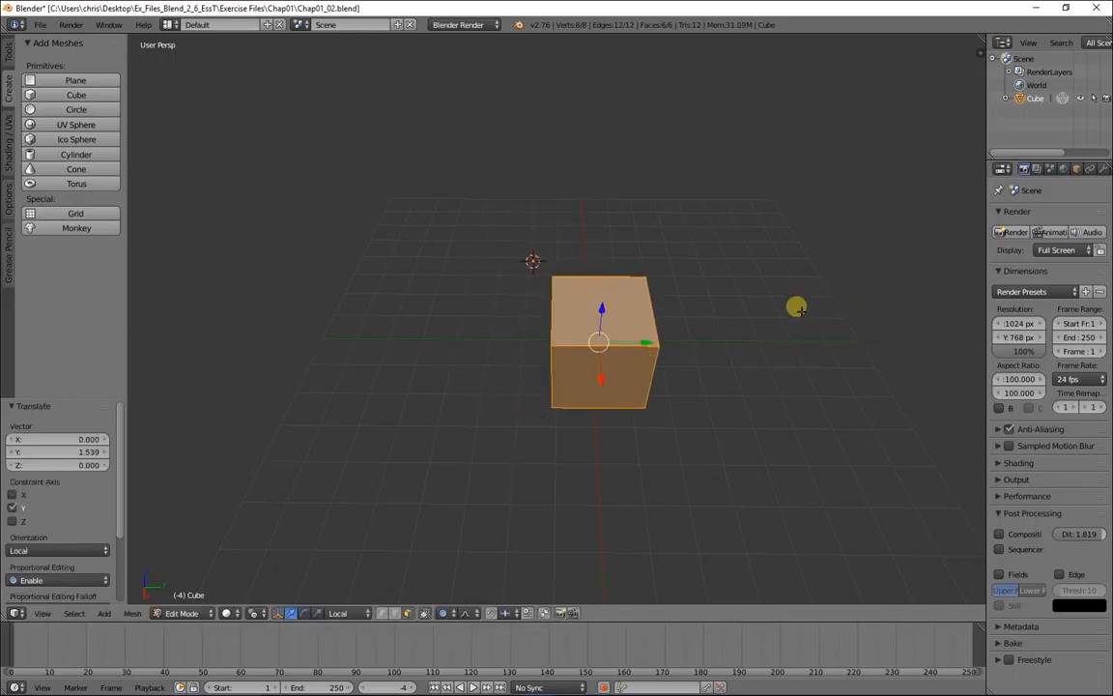
middle_drag(588, 413, 761, 367)
drag(626, 207, 642, 371)
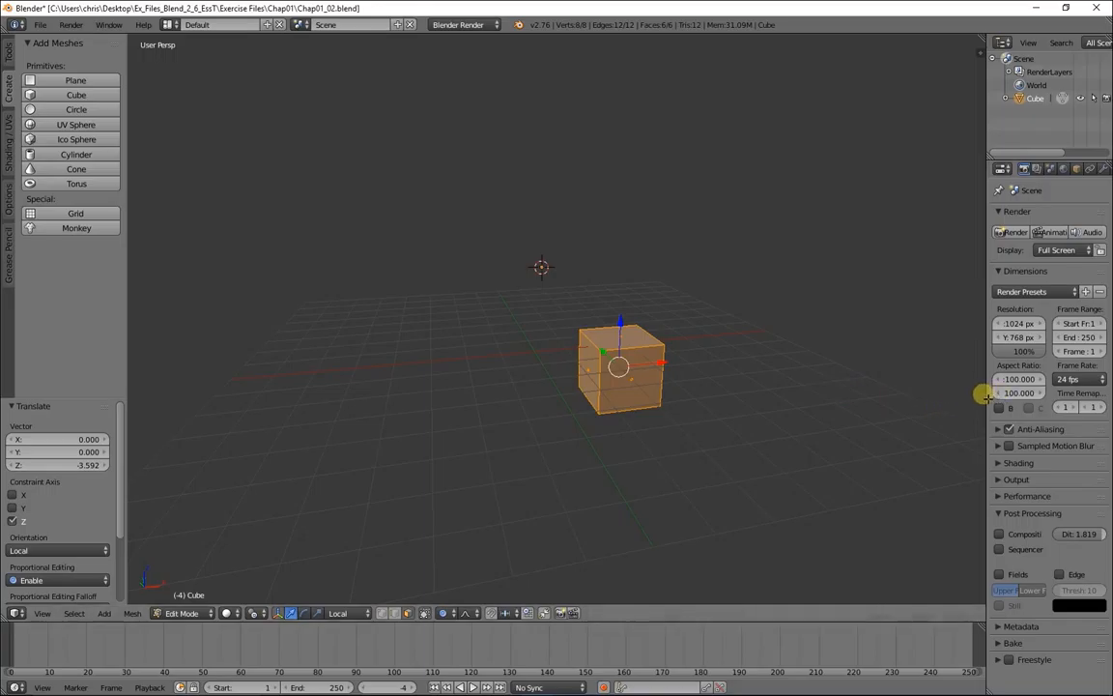
Reveal the 3D view's properties with the transform and 3D Cursor location settings.
click(981, 53)
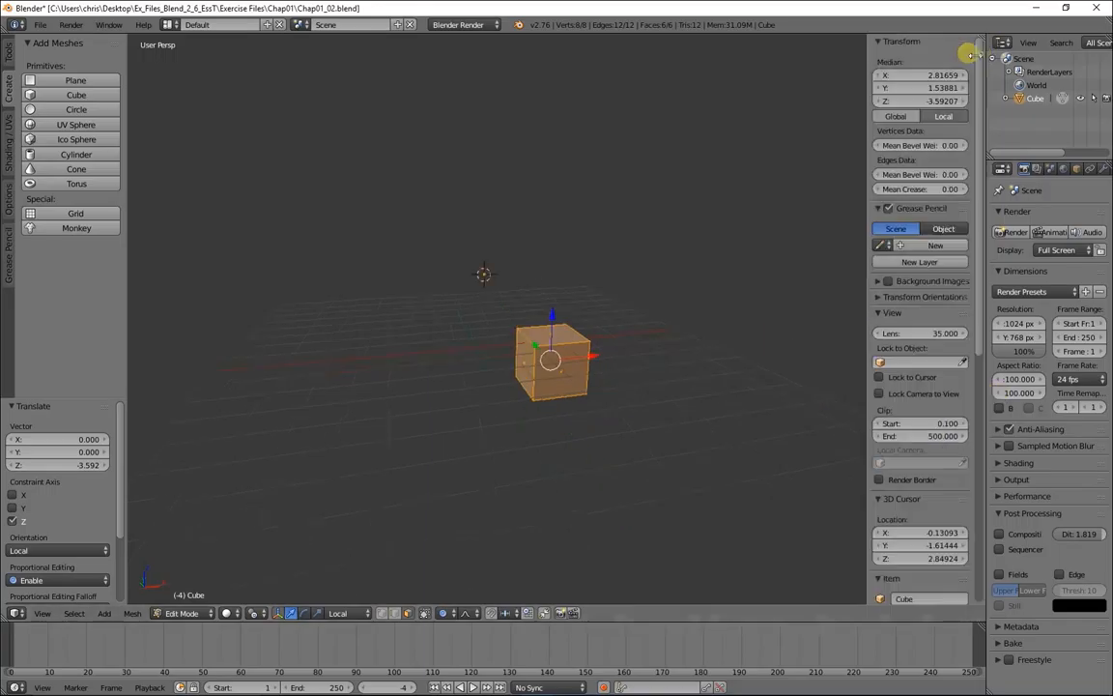